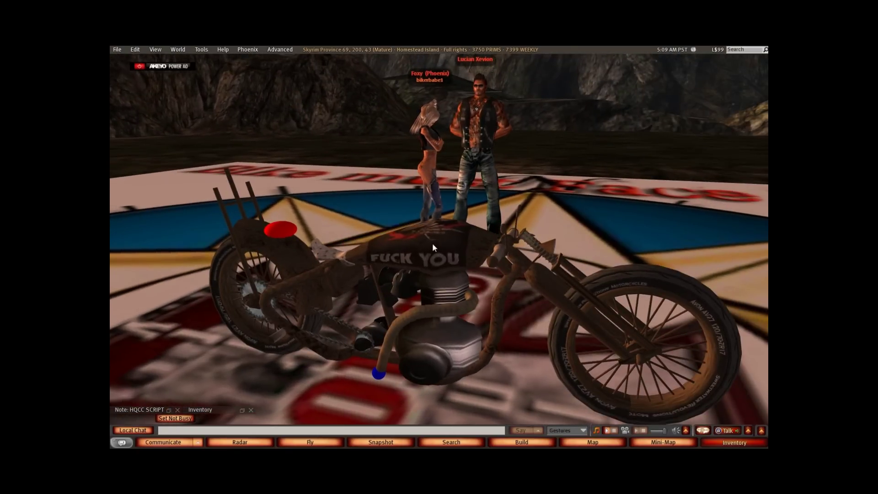
Edit the rusty motorcycle's linked parts and select the headlight prim at the handlebars, showing its general properties.
alt+drag(516, 256, 424, 258)
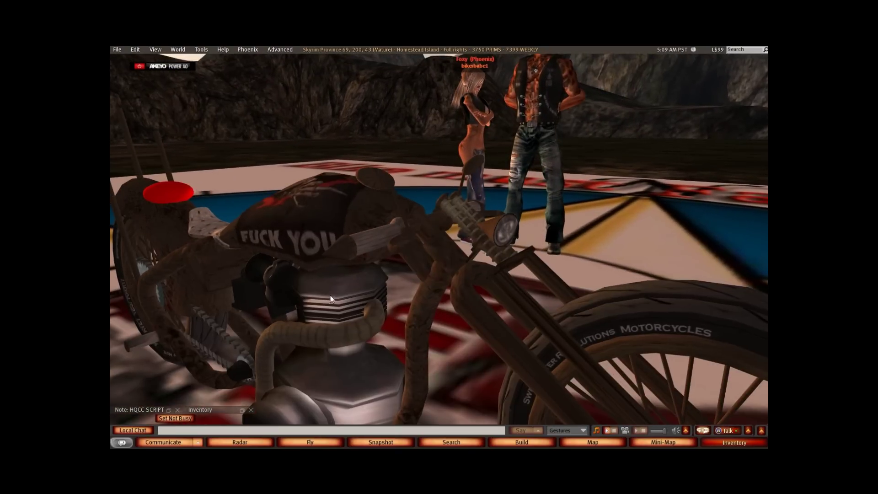
right_click(497, 241)
click(515, 265)
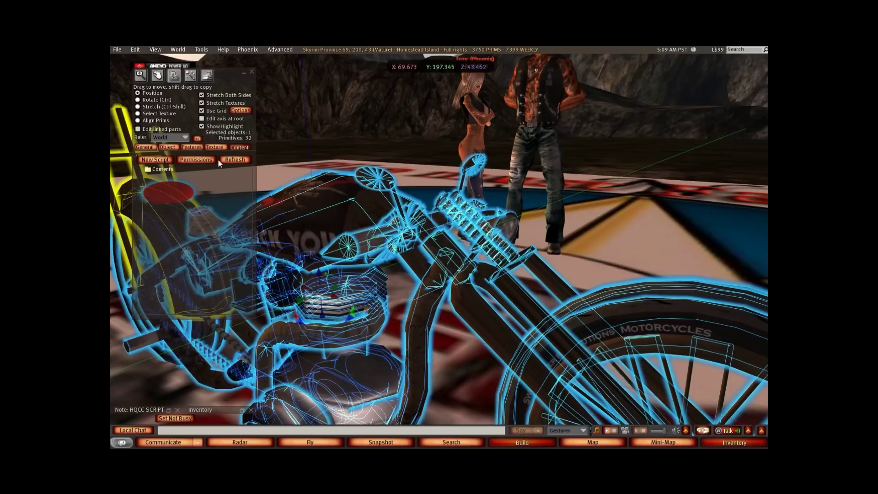
click(138, 129)
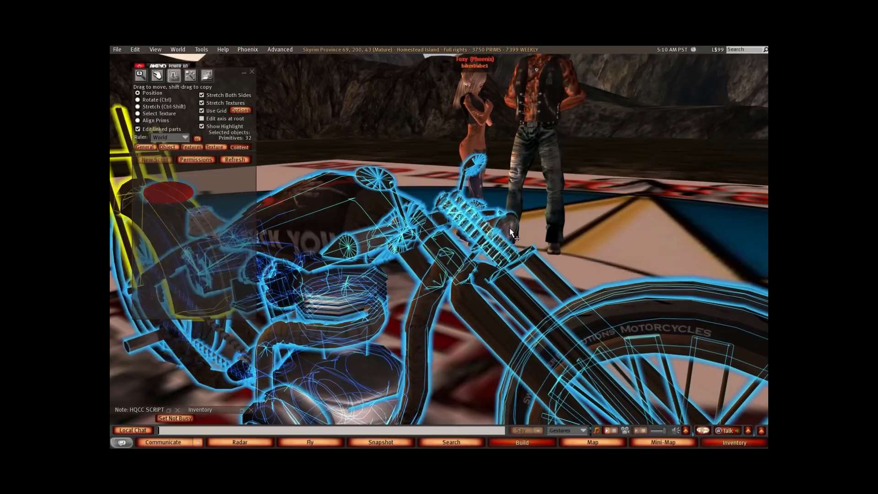
click(502, 226)
click(145, 147)
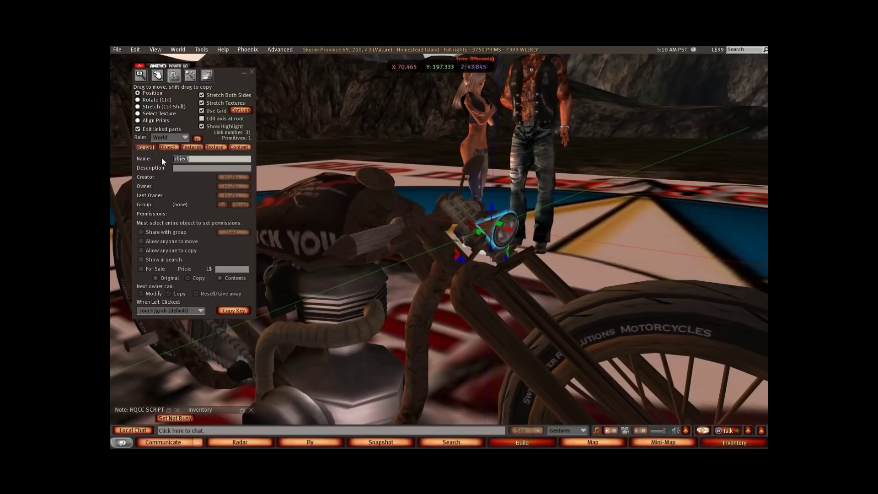
Copy the required headlight name from the HQCC SCRIPTS notecard and rename the selected prim "headlight".
click(169, 409)
scroll(244, 185, down, 8)
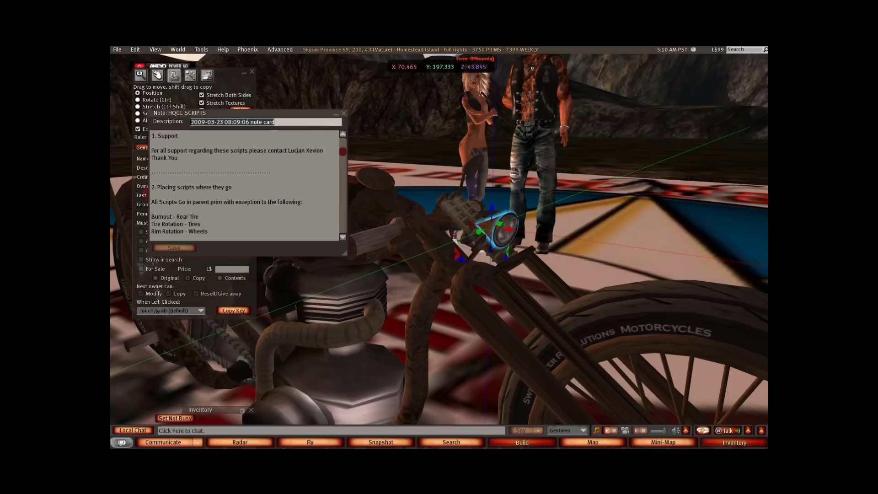
drag(234, 195, 248, 195)
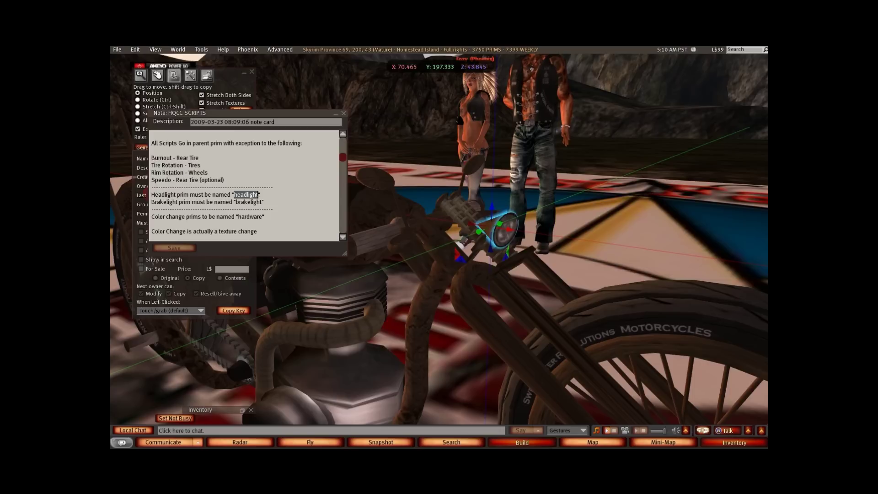
key(ctrl+c)
drag(295, 116, 550, 62)
click(182, 159)
key(ctrl+v)
Rename the plate prim beside the rear wheel "brakelight", copying the name from the notecard, and close the editor and notecard.
ctrl+alt+drag(282, 218, 393, 224)
mouse_move(385, 344)
ctrl+alt+mouse_down()
mouse_move(434, 343)
mouse_move(394, 341)
ctrl+alt+mouse_up()
click(393, 264)
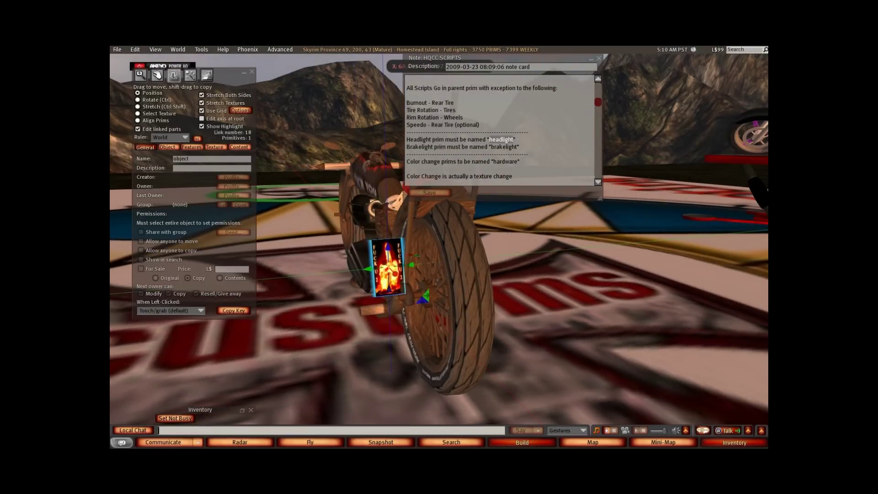
drag(491, 147, 500, 147)
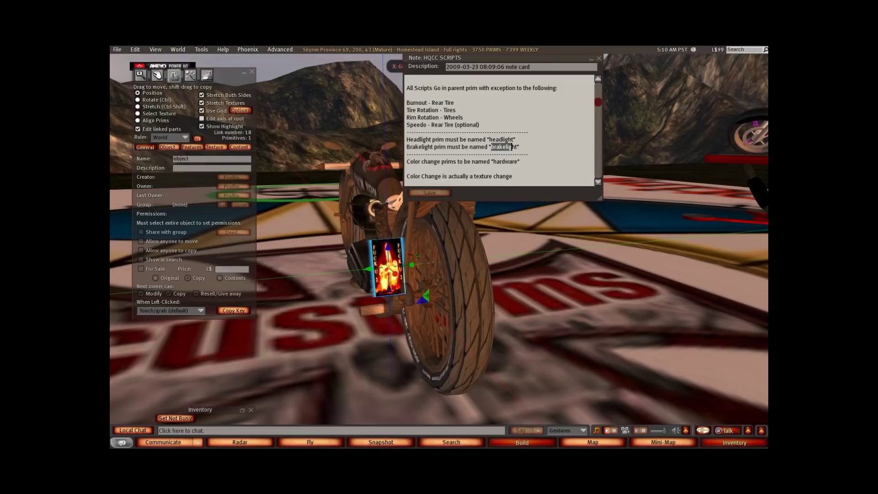
key(ctrl+c)
double_click(180, 158)
key(ctrl+v)
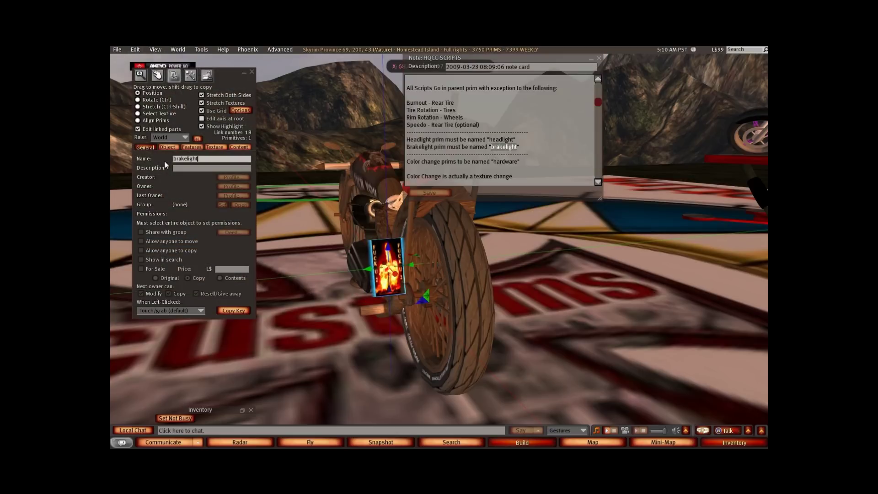
click(252, 72)
click(599, 58)
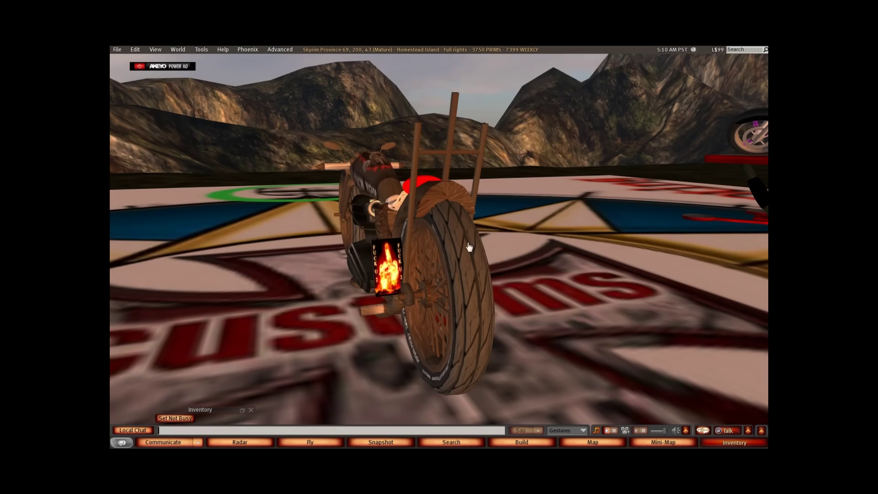
Create a sphere prim above the motorcycle's seat and shrink it to about 0.153 on each axis.
alt+drag(439, 246, 516, 246)
alt+drag(354, 260, 176, 260)
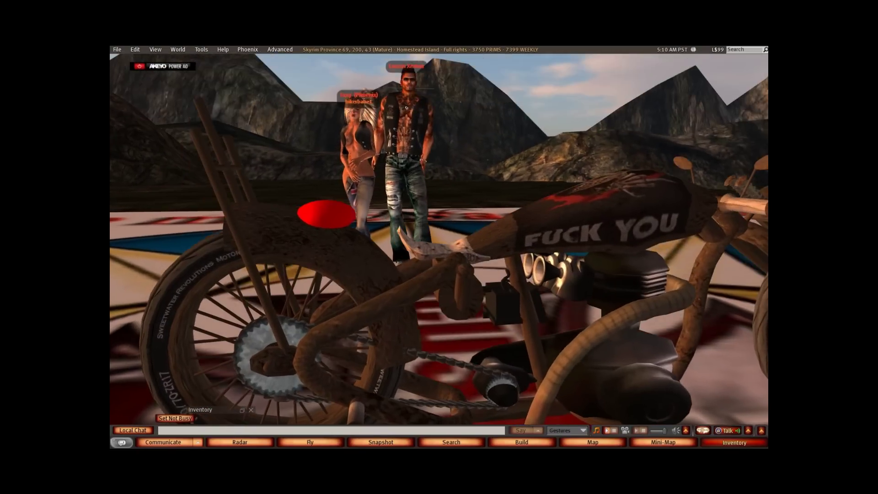
right_click(439, 247)
click(457, 232)
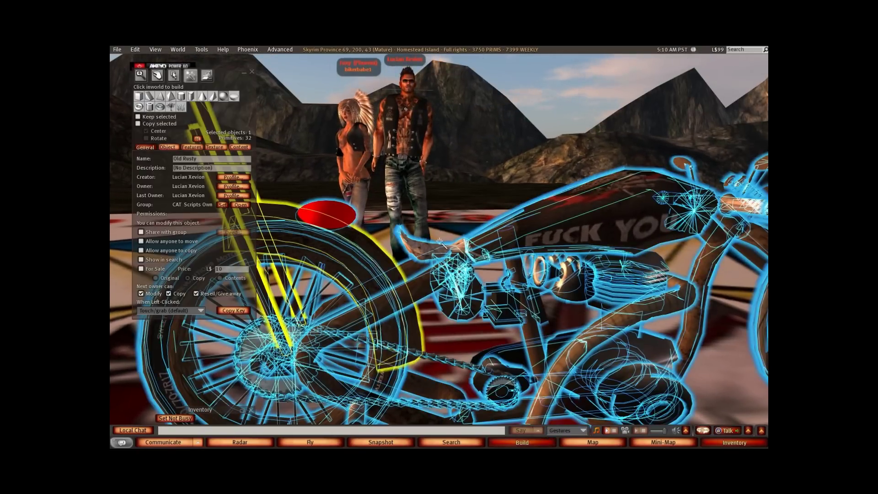
click(438, 242)
click(445, 247)
drag(447, 242, 449, 130)
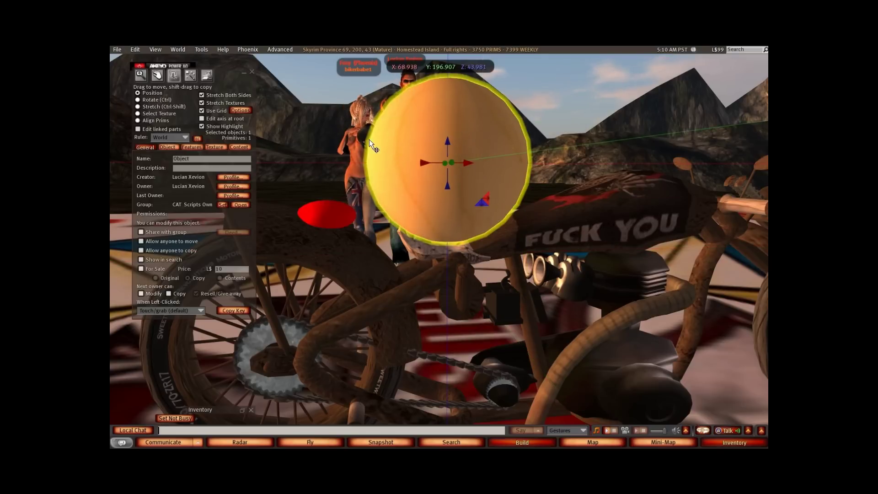
click(149, 107)
drag(559, 63, 436, 237)
Copy the motorcycle's Y position, 197.3342, to the sphere and place the sphere over the seat at about X 68.959, Z 43.819.
click(389, 295)
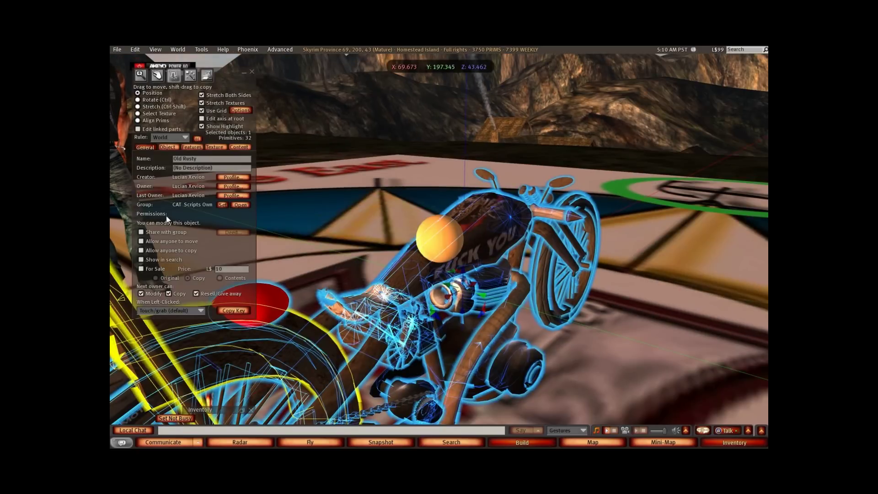
click(168, 147)
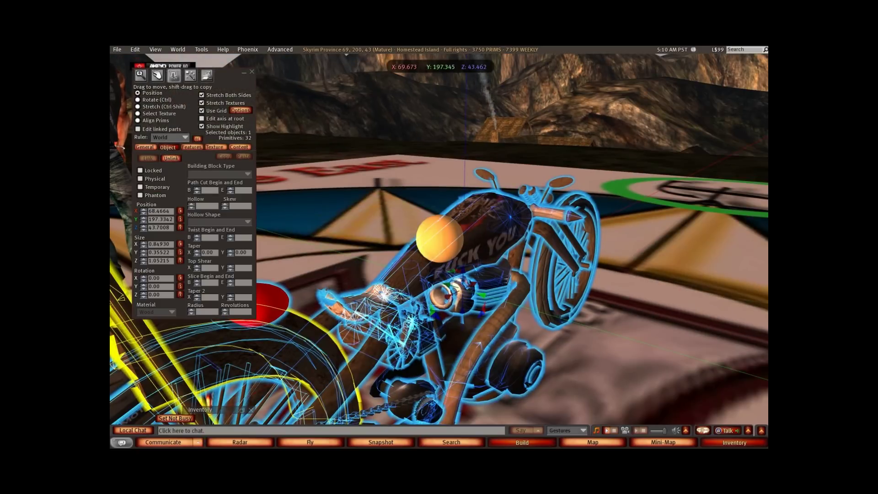
click(172, 219)
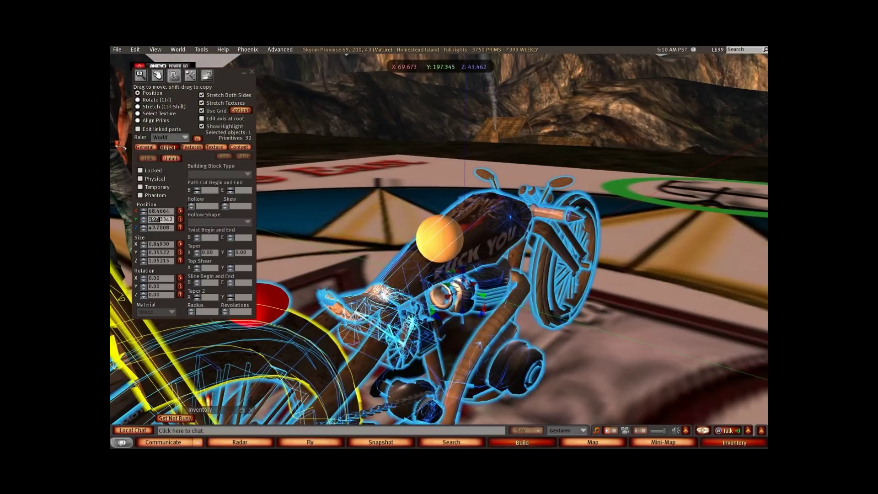
click(439, 237)
drag(149, 220, 174, 220)
key(ctrl+v)
click(163, 212)
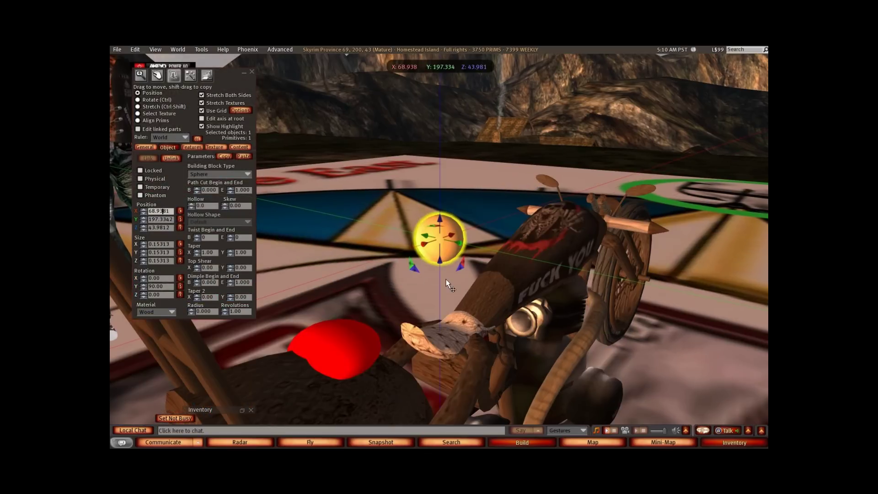
mouse_move(435, 239)
ctrl+alt+mouse_down()
mouse_move(451, 324)
mouse_move(464, 304)
mouse_move(447, 325)
mouse_move(440, 234)
ctrl+alt+mouse_up()
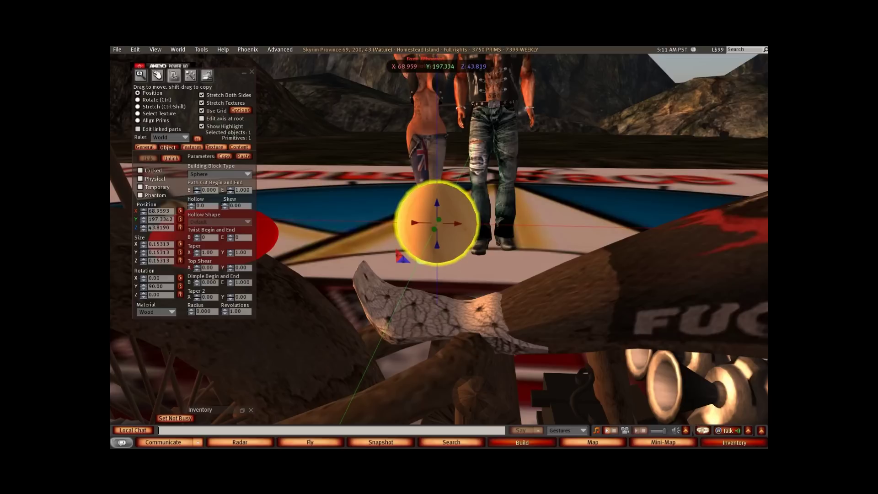
Check the sphere's rotation values and set its Y rotation to 0 so all three axes are zero.
click(161, 278)
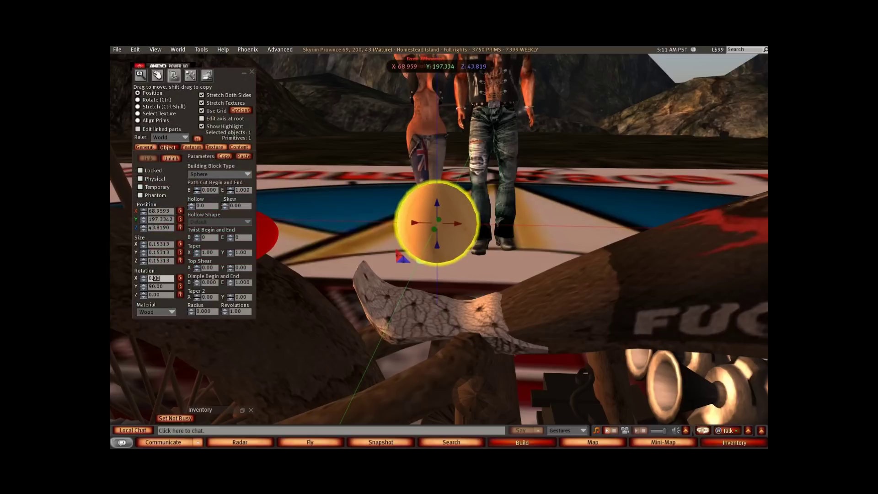
click(159, 286)
click(160, 294)
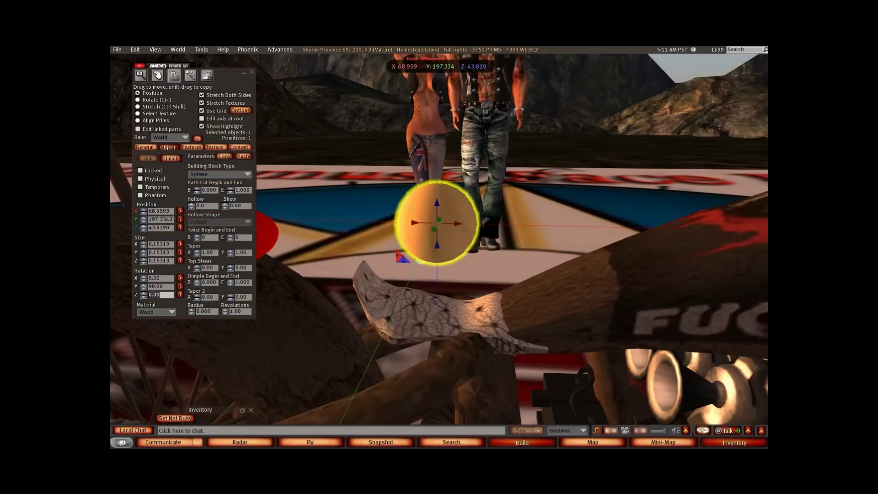
click(160, 287)
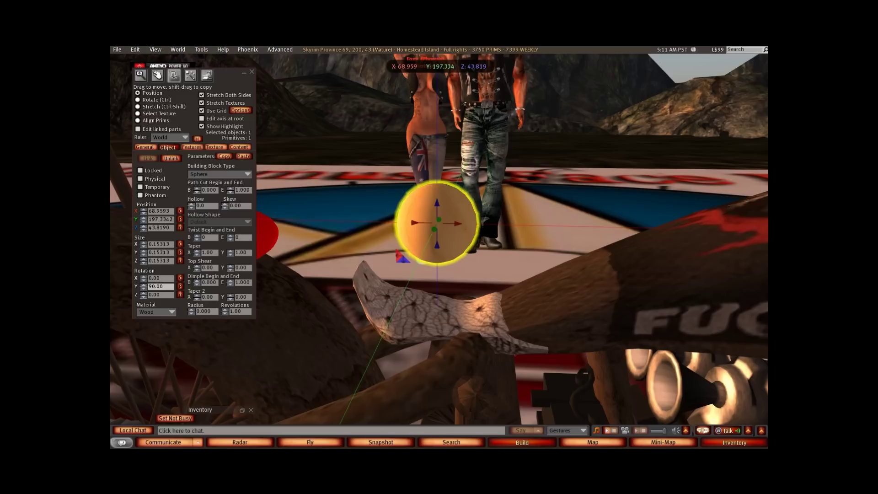
key(Return)
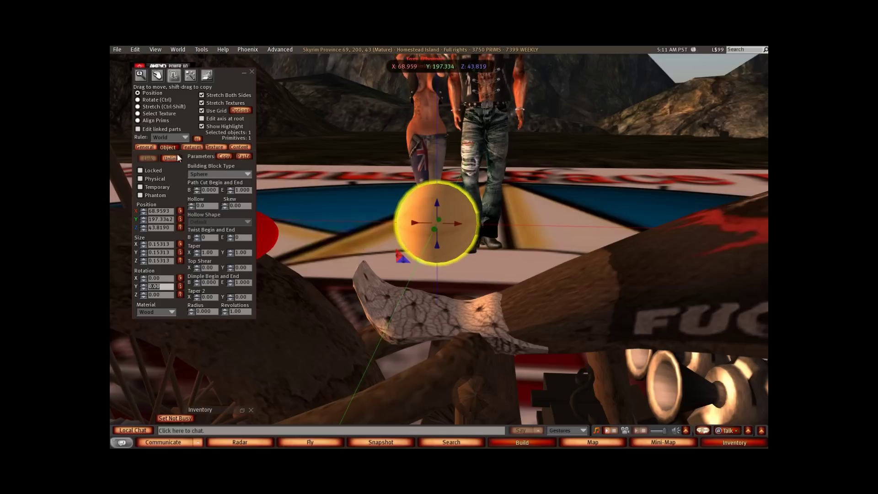
Name the sphere "Old Rusty", allow the next owner to modify and copy it, and close the editor.
click(146, 147)
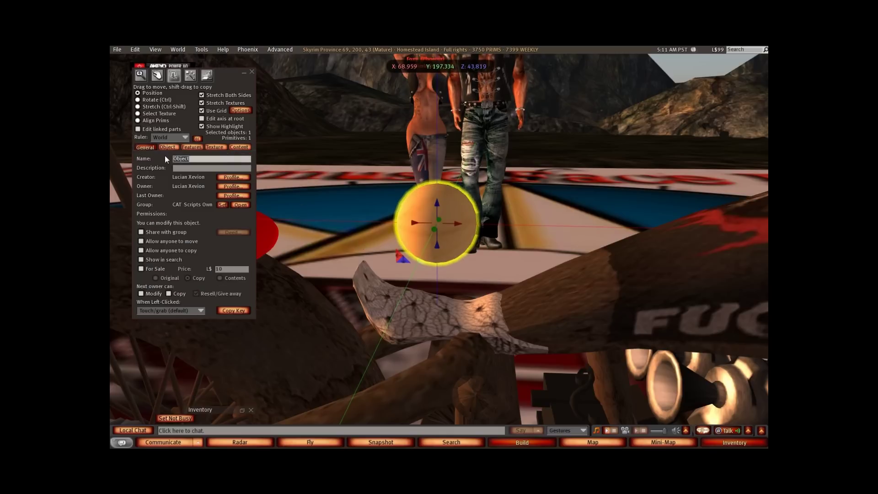
text(Old Rusty)
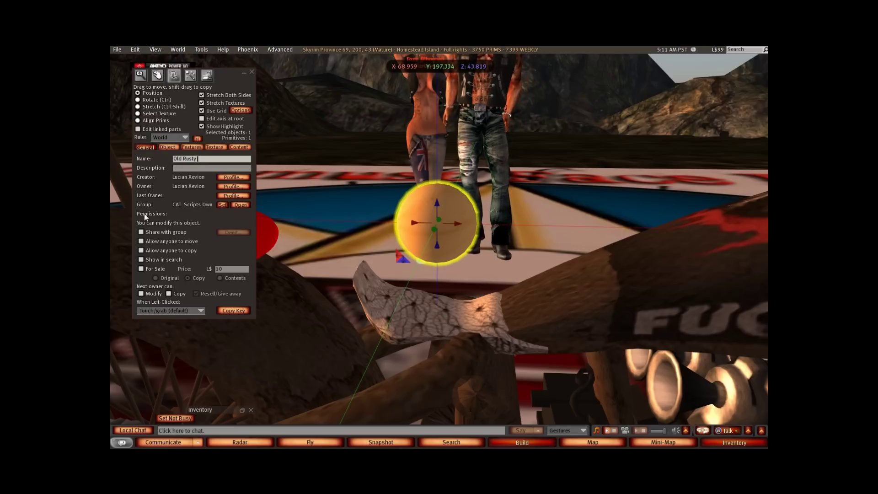
click(178, 295)
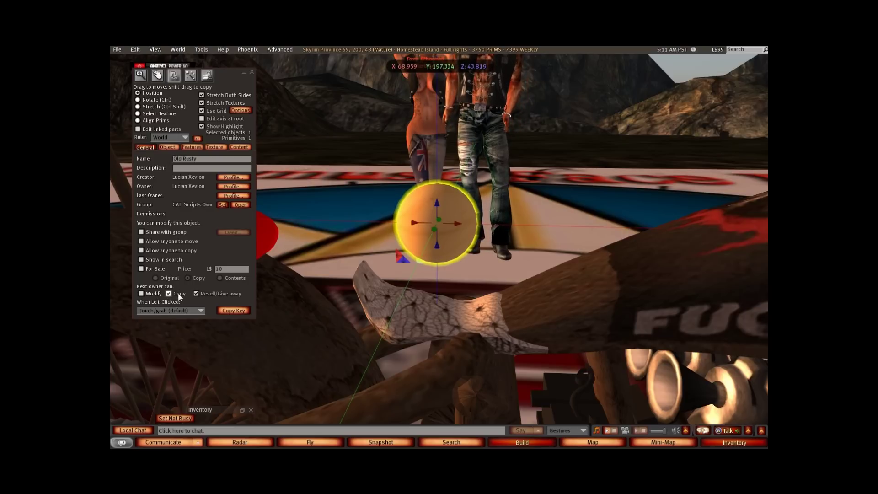
click(145, 294)
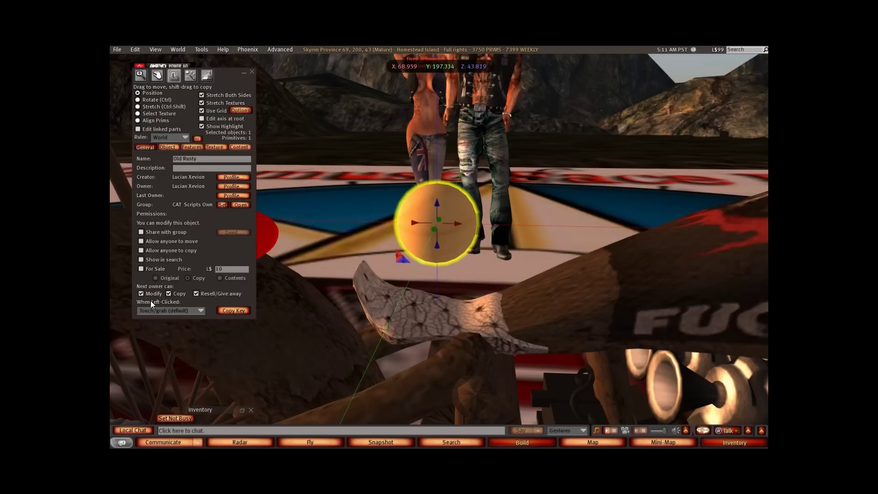
click(252, 72)
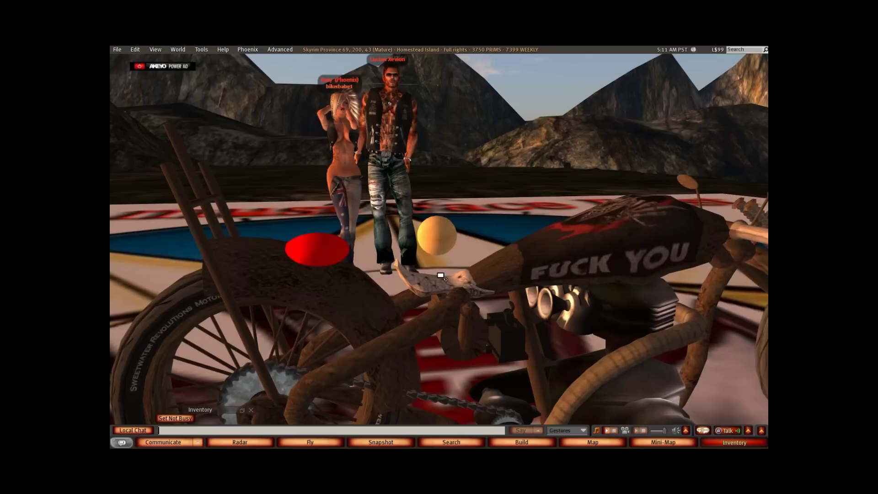
Select the motorcycle, add the sphere last to the selection, and link them with the sphere as the root prim.
right_click(443, 293)
click(465, 313)
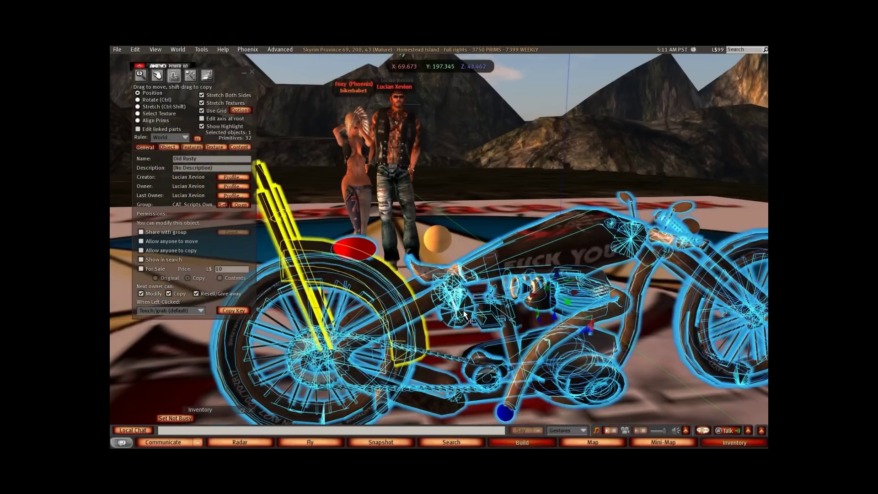
ctrl+alt+drag(444, 281, 440, 207)
shift+click(439, 198)
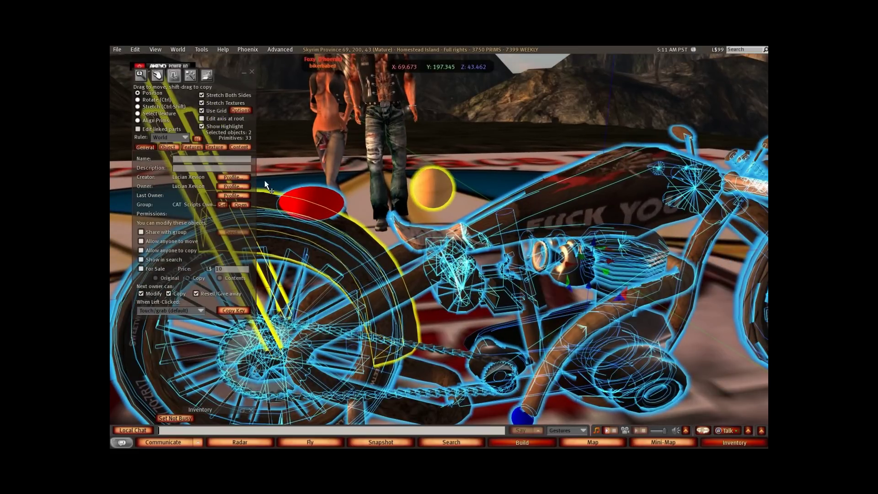
click(168, 147)
click(148, 158)
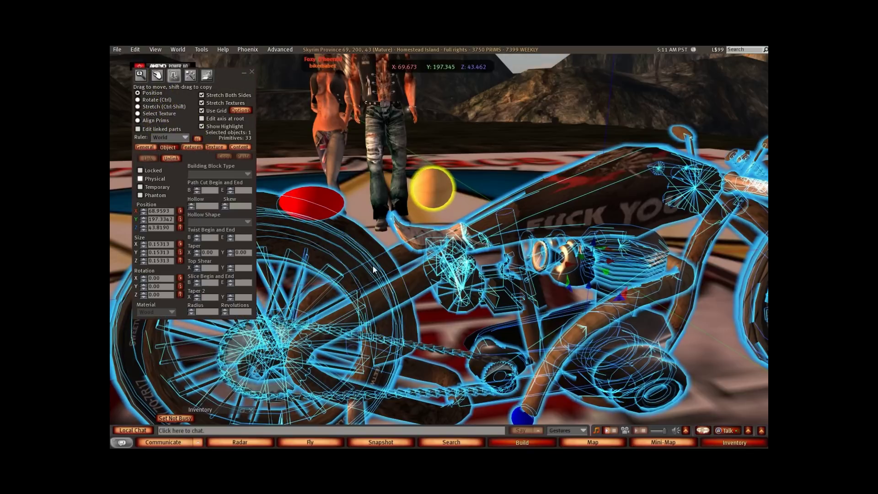
Unlink the sphere over the seat from the motorcycle and delete it.
scroll(373, 270, down, 3)
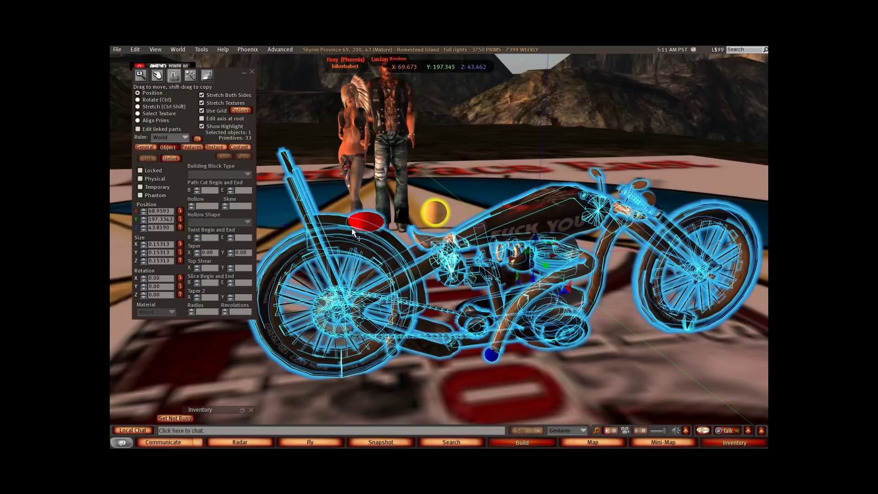
click(138, 129)
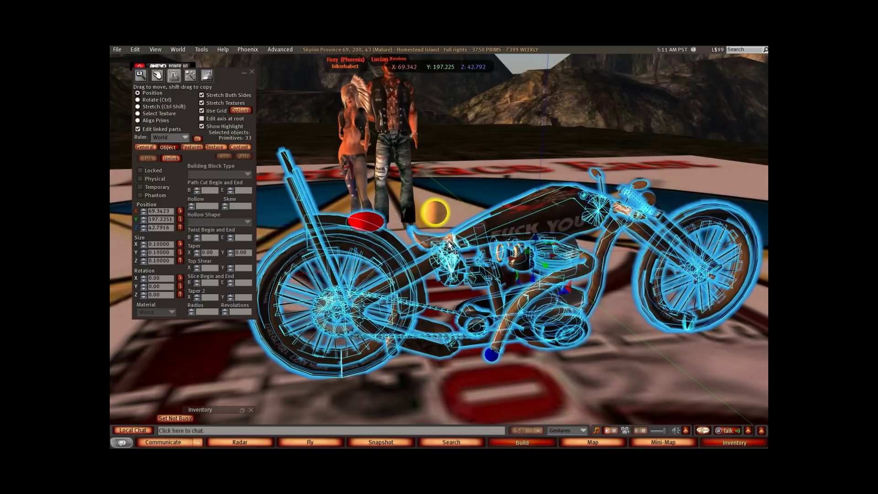
click(436, 225)
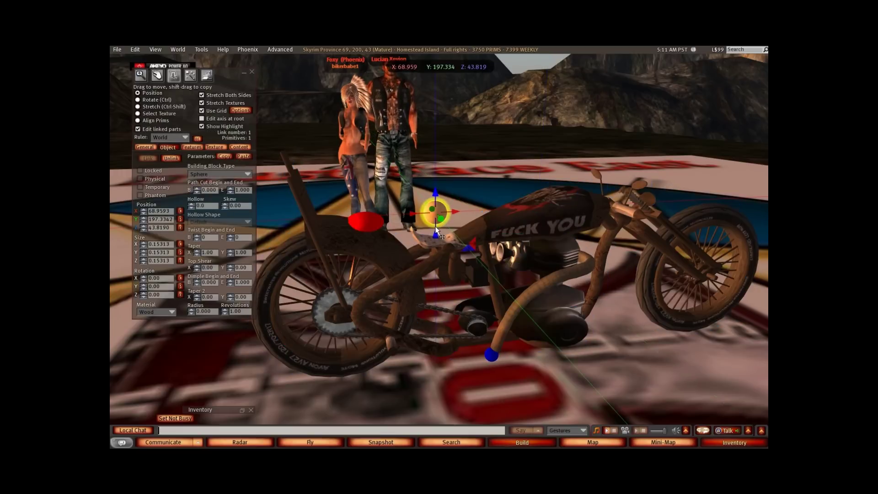
click(168, 158)
click(495, 175)
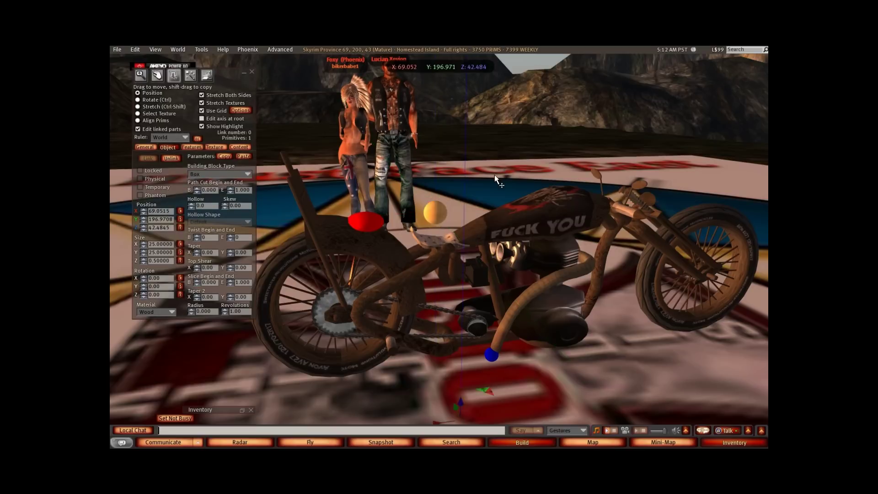
right_click(436, 212)
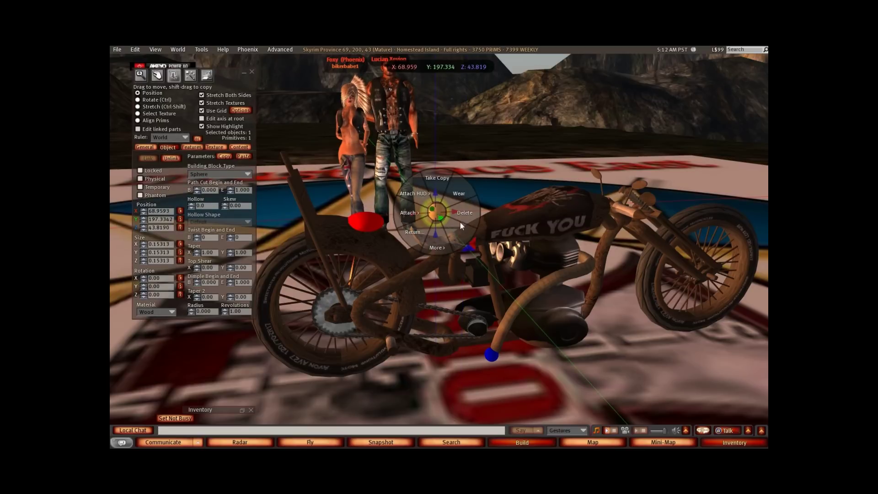
click(462, 215)
Select the fuel tank as a linked part of the motorcycle and check its rotation values.
click(520, 220)
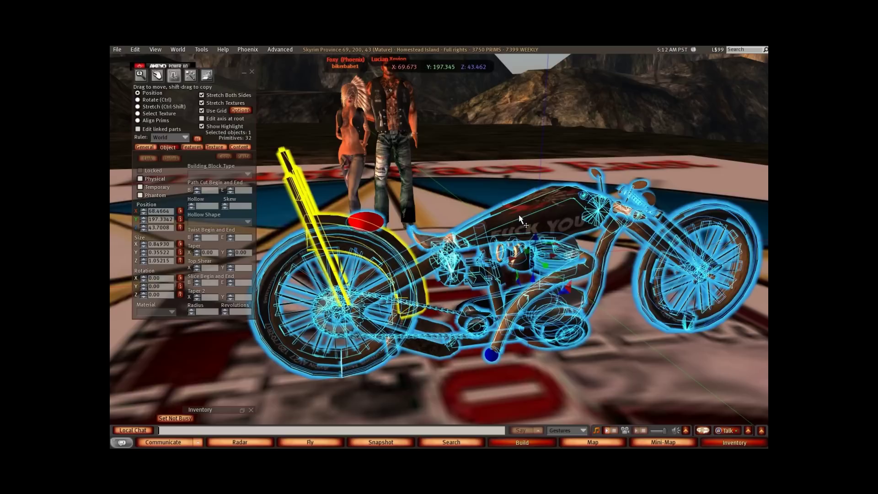
click(138, 129)
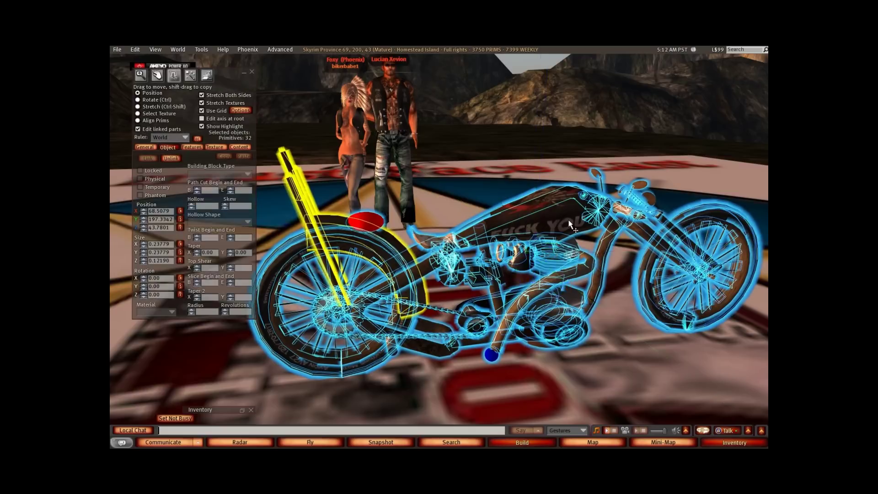
click(423, 232)
drag(163, 278, 150, 291)
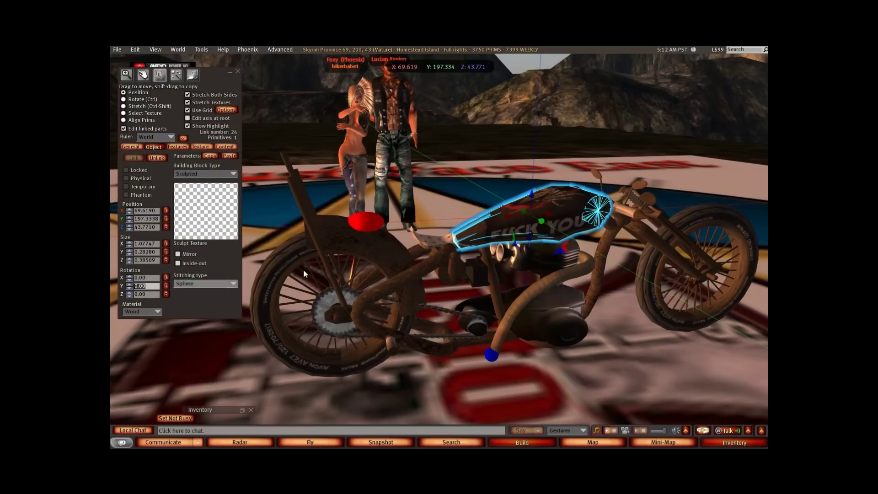
mouse_move(379, 220)
alt+mouse_down()
mouse_move(466, 220)
mouse_move(389, 220)
mouse_move(375, 212)
alt+mouse_up()
alt+drag(522, 267, 537, 269)
key(ctrl+b)
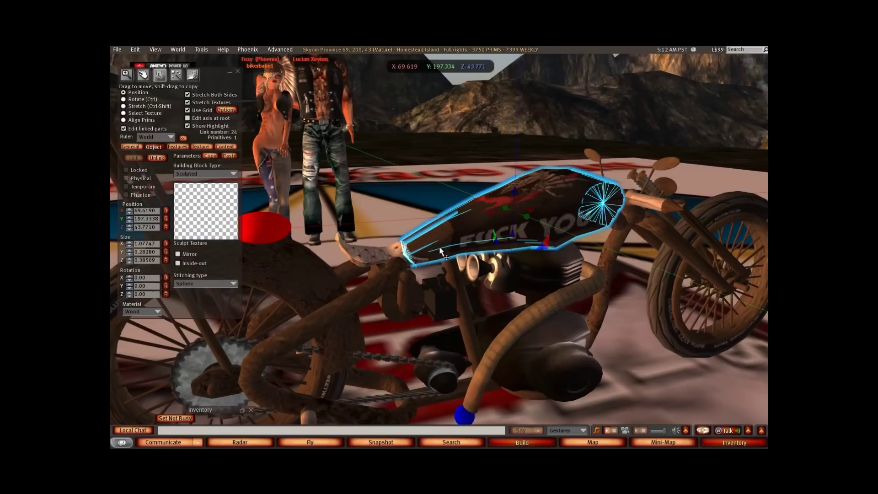
Unlink all the motorcycle's parts and relink them with the fuel tank as the root prim.
click(124, 129)
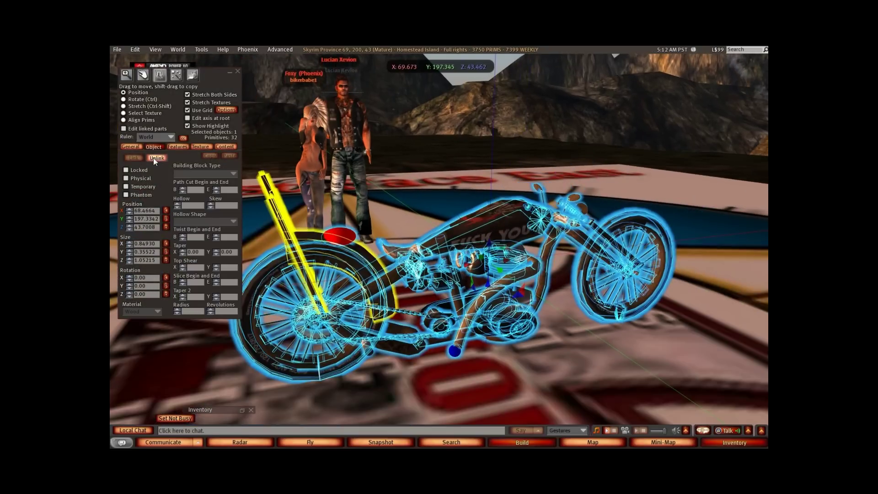
click(153, 158)
key(ctrl+b)
key(ctrl+b)
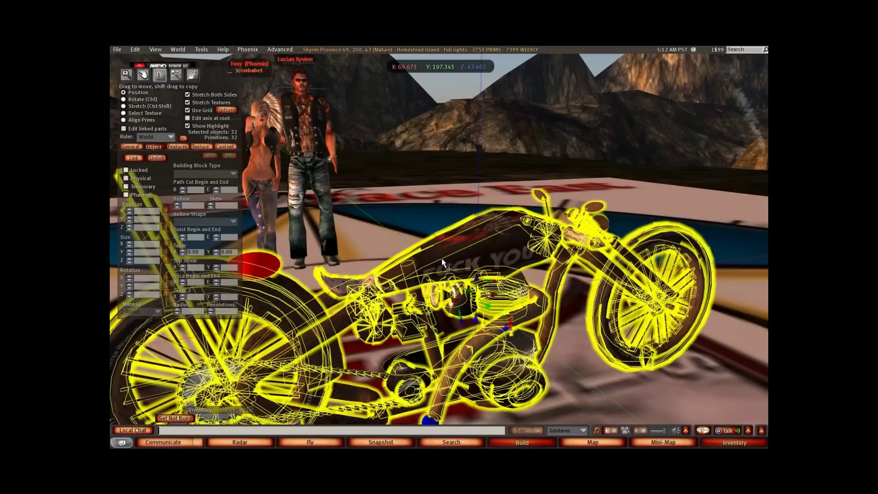
scroll(490, 243, down, 2)
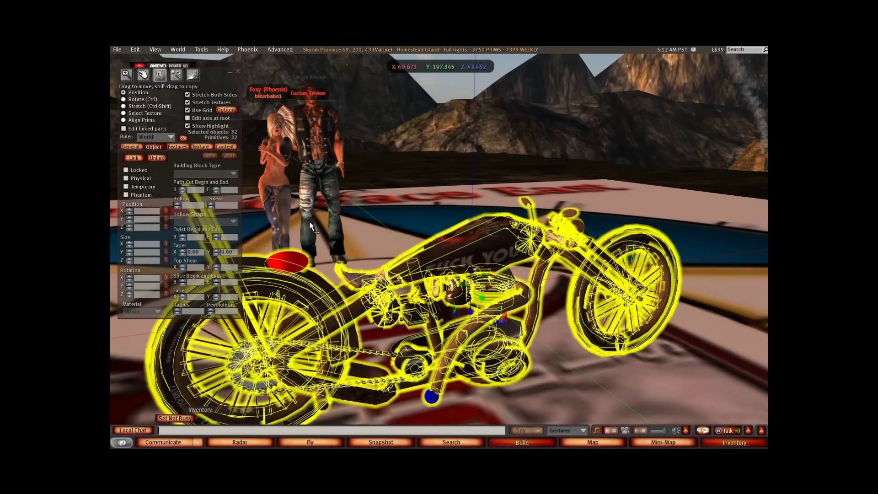
click(136, 157)
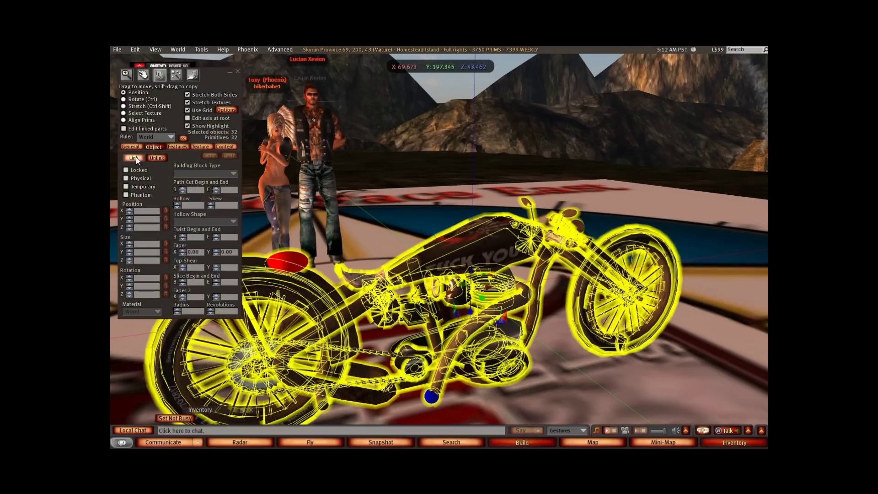
click(136, 157)
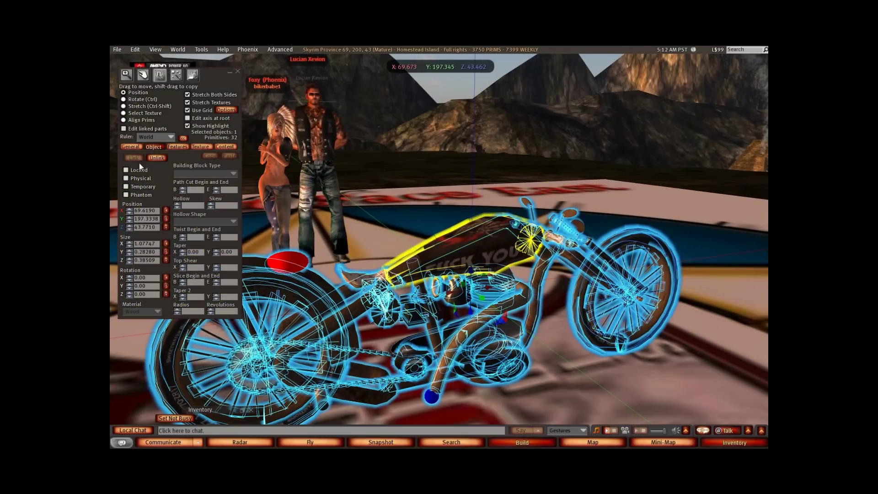
Name the relinked motorcycle "Old Rusty" and close the editor.
key(ctrl+b)
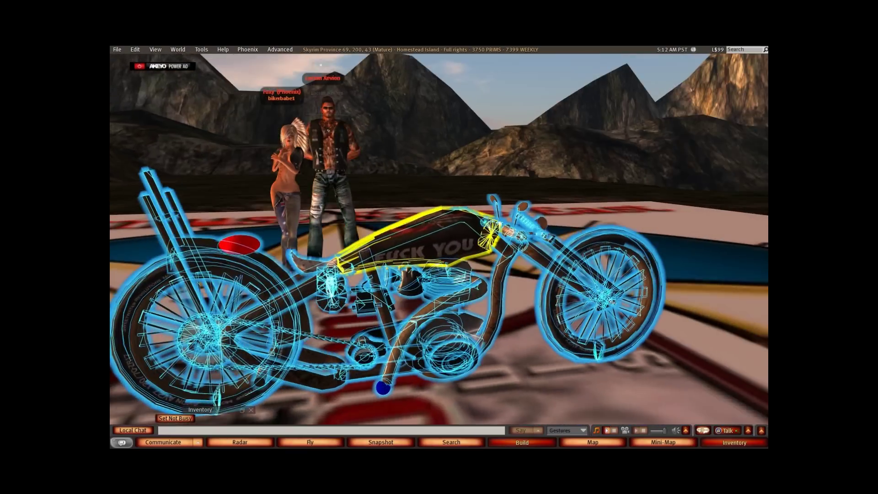
key(ctrl+b)
click(131, 146)
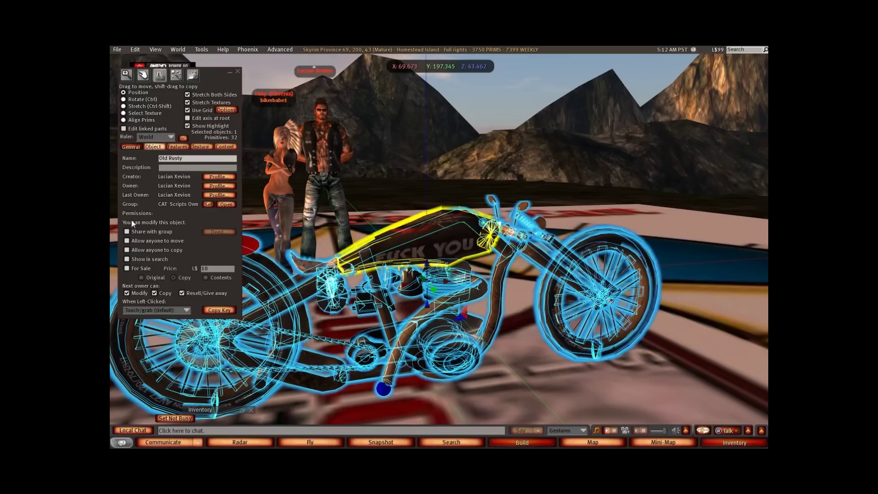
click(239, 75)
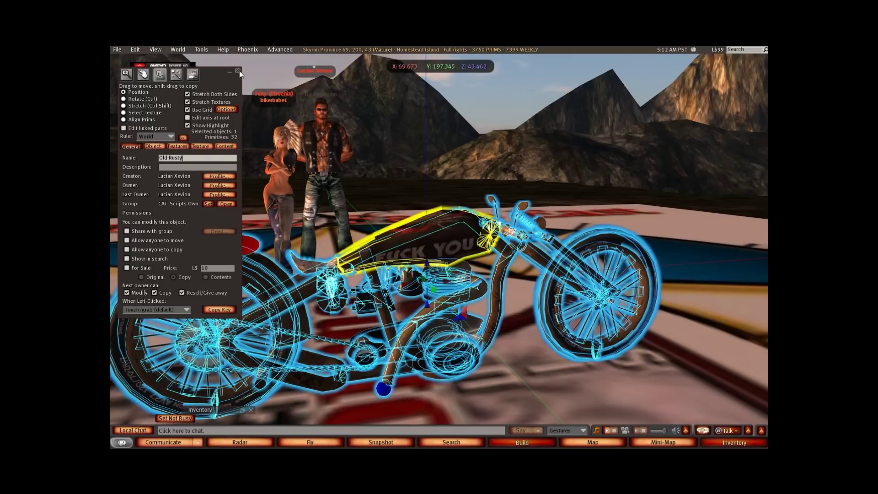
click(238, 71)
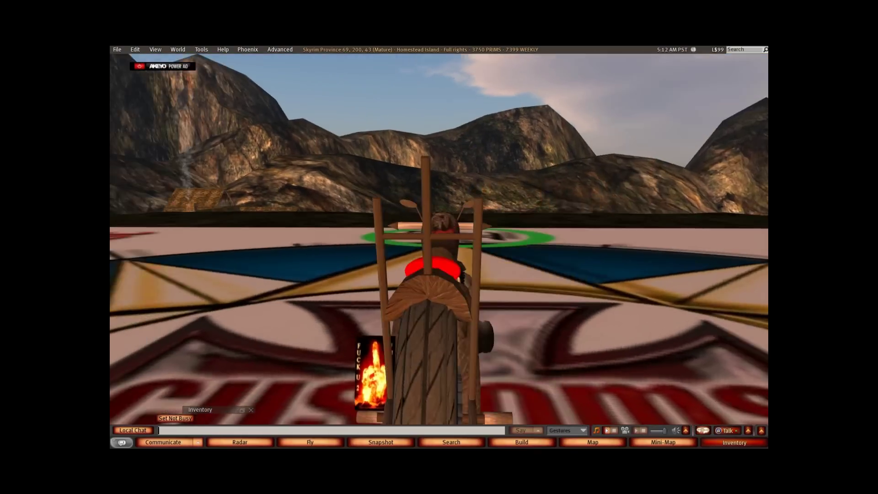
View the motorcycle's contents, restore the inventory window, and close the editor.
alt+drag(439, 247, 316, 247)
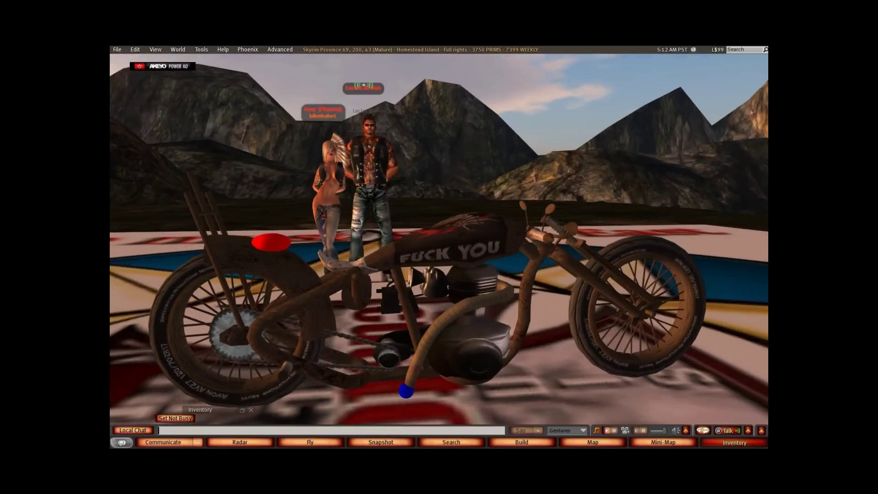
right_click(448, 241)
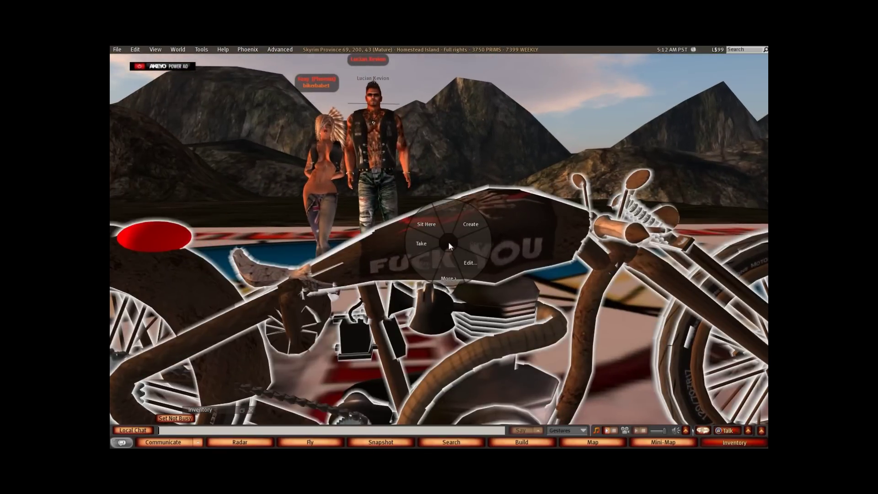
click(466, 260)
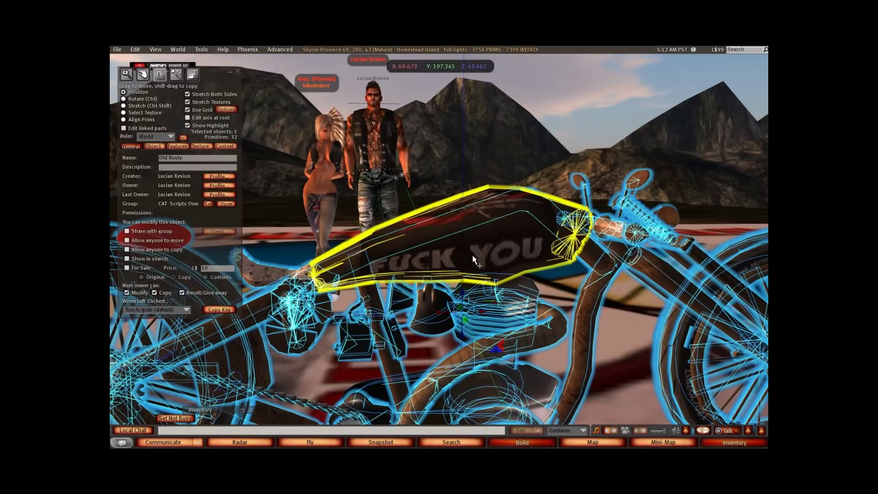
click(225, 147)
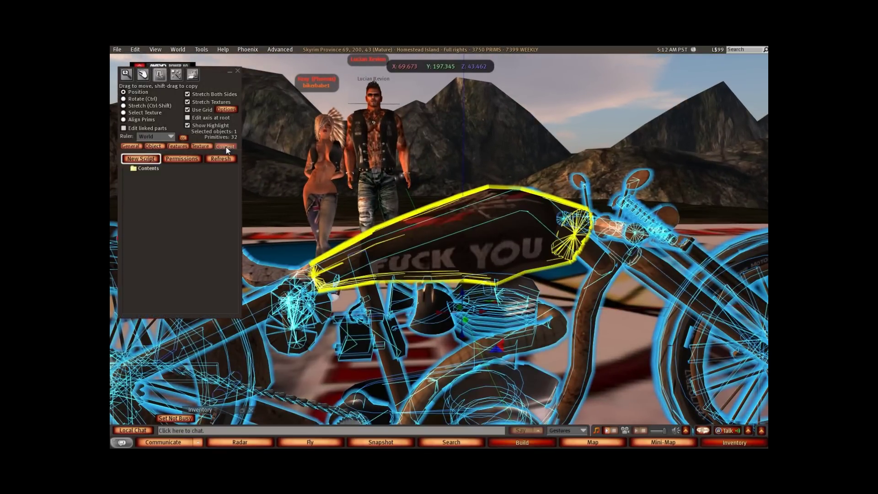
click(242, 408)
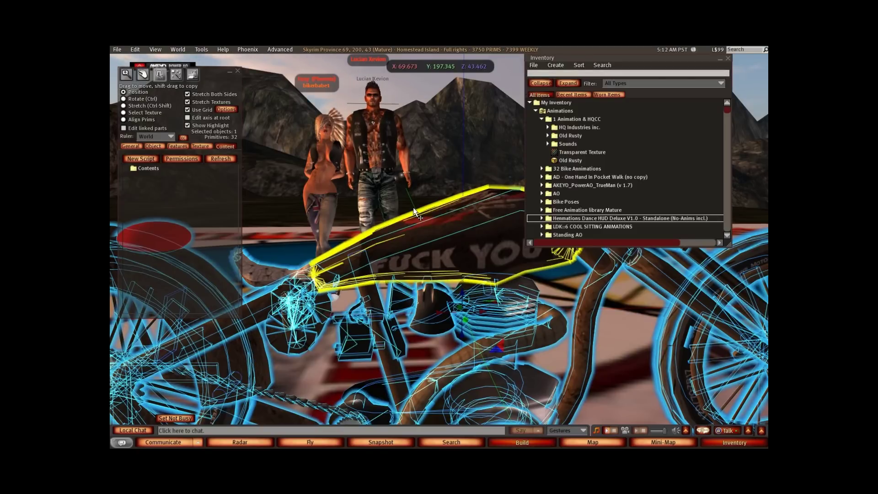
scroll(414, 212, down, 3)
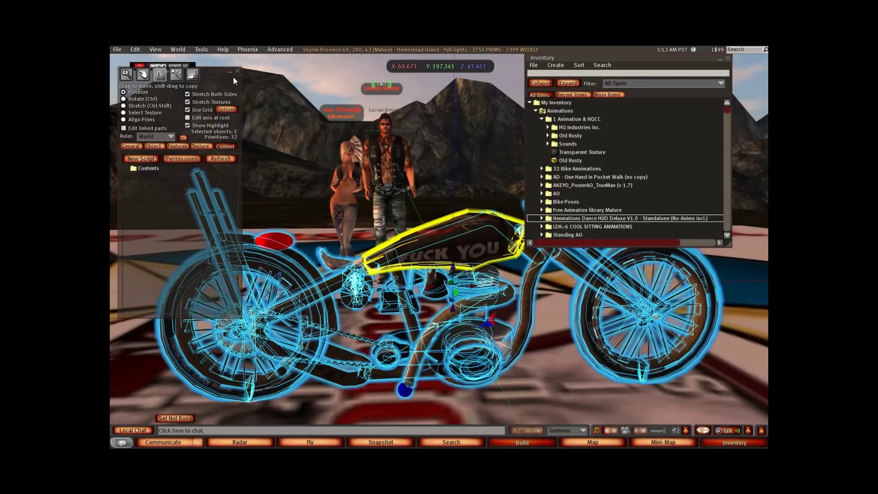
click(237, 71)
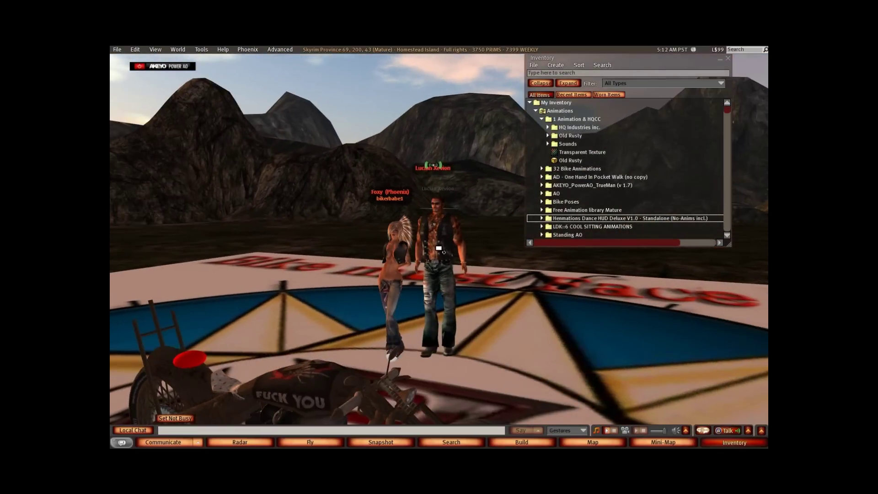
Expand the HQ Industries inc. inventory folder and look through its scripts and animations.
click(548, 128)
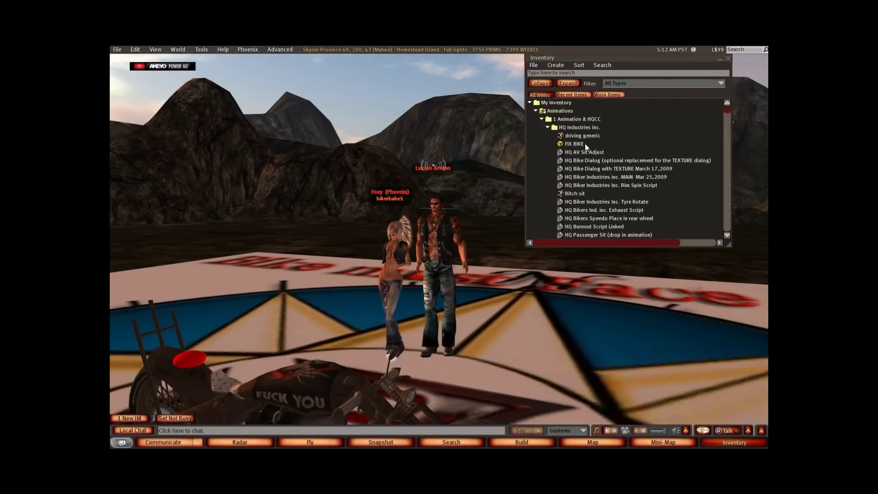
click(603, 136)
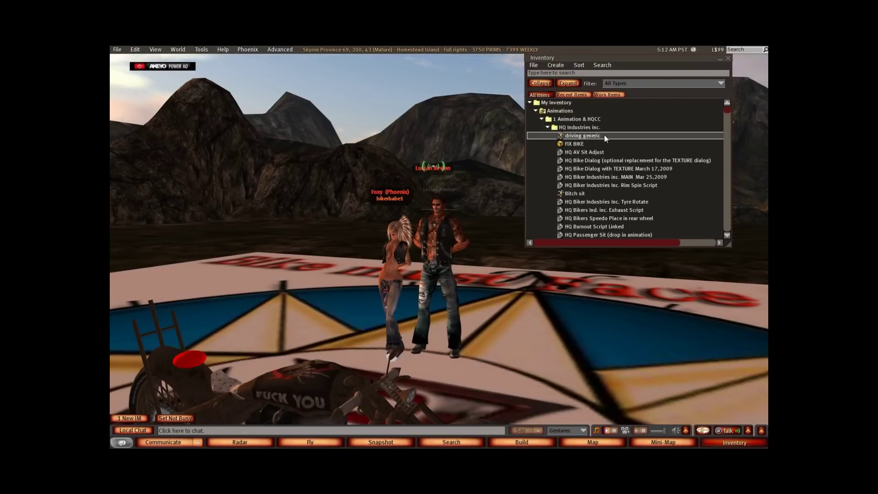
scroll(591, 194, down, 2)
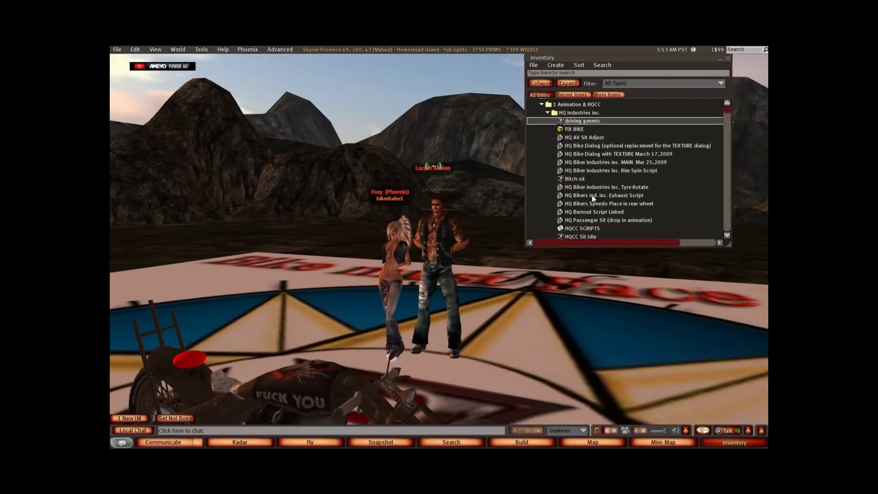
scroll(594, 208, up, 2)
scroll(607, 226, up, 1)
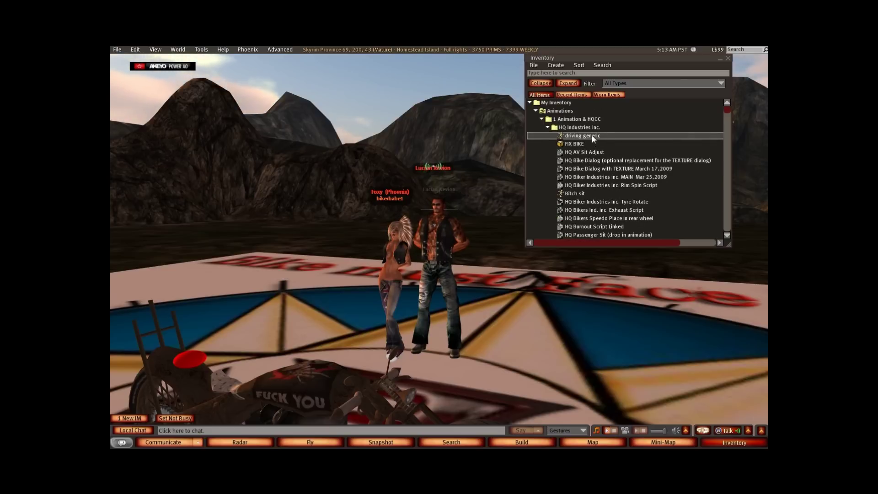
Play the "driving generic" animation in world on the avatar and close its preview.
double_click(591, 135)
drag(435, 247, 317, 156)
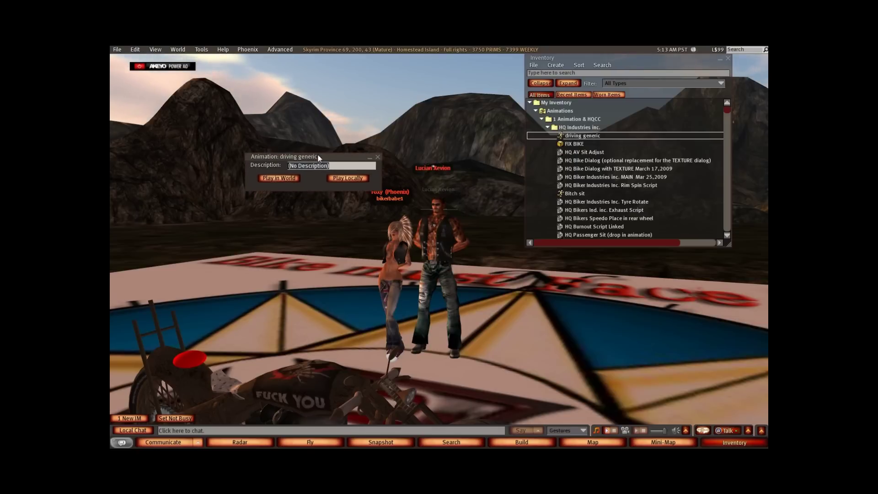
click(281, 178)
alt+drag(428, 262, 437, 216)
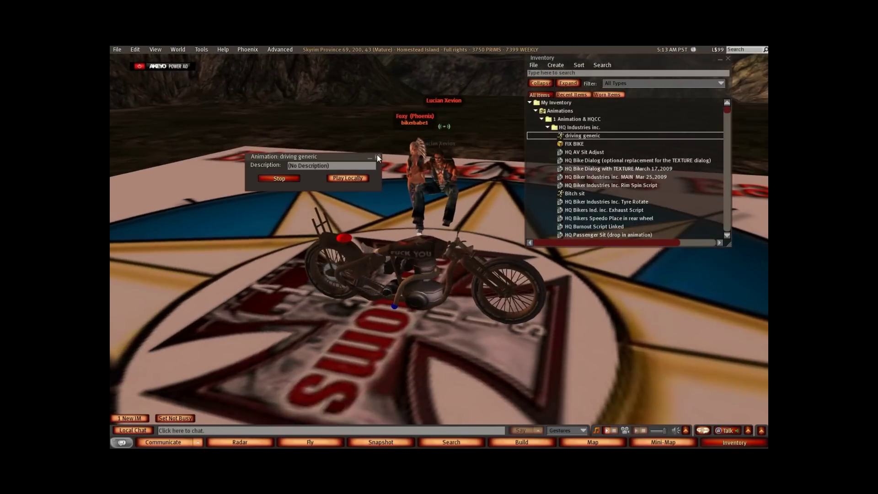
click(378, 157)
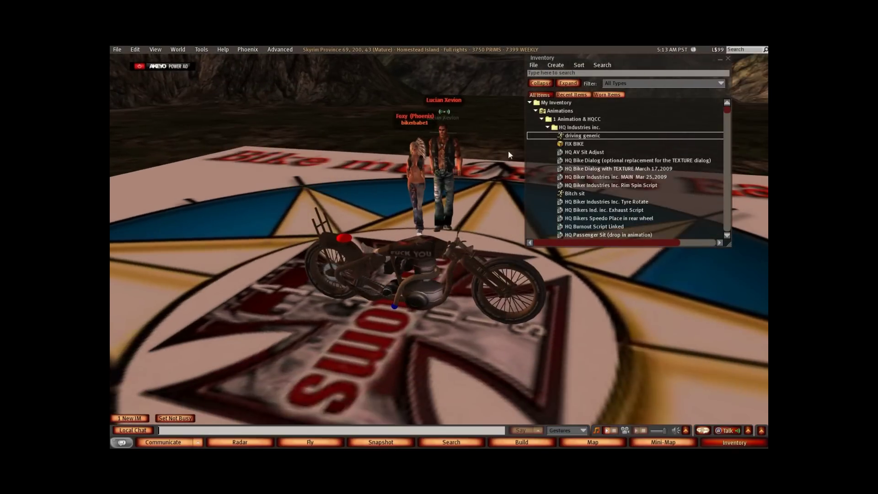
Collapse the HQ Industries inc. folder, expand the Old Rusty folder, and open its "passenger" animation preview.
click(548, 127)
click(547, 136)
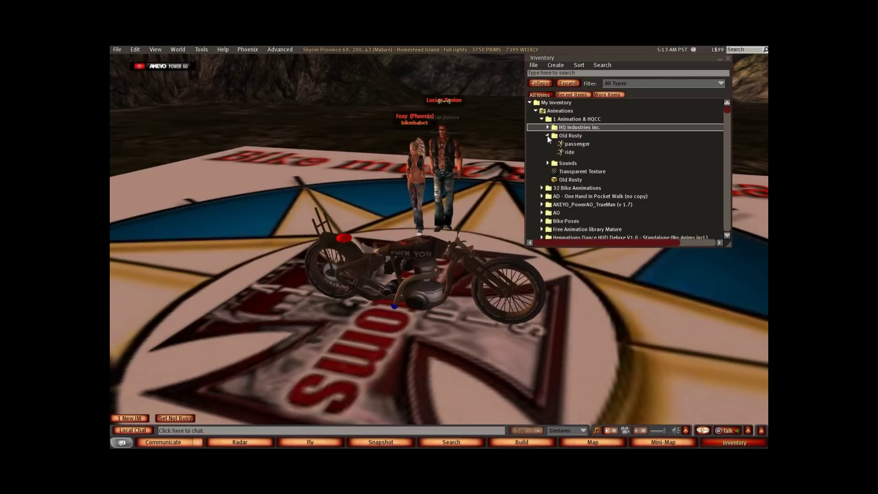
double_click(574, 143)
click(506, 257)
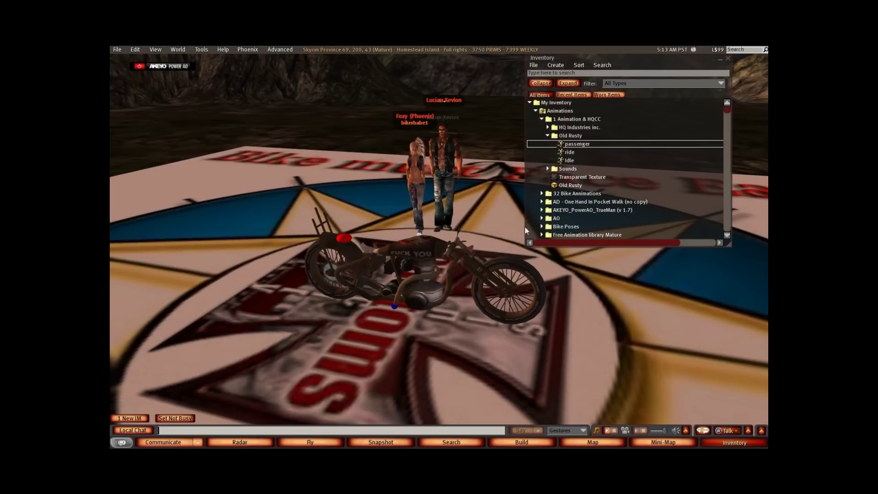
Play the Old Rusty "ride" animation in world, examine the avatar's pose, then stop it and close the preview.
double_click(569, 152)
click(419, 291)
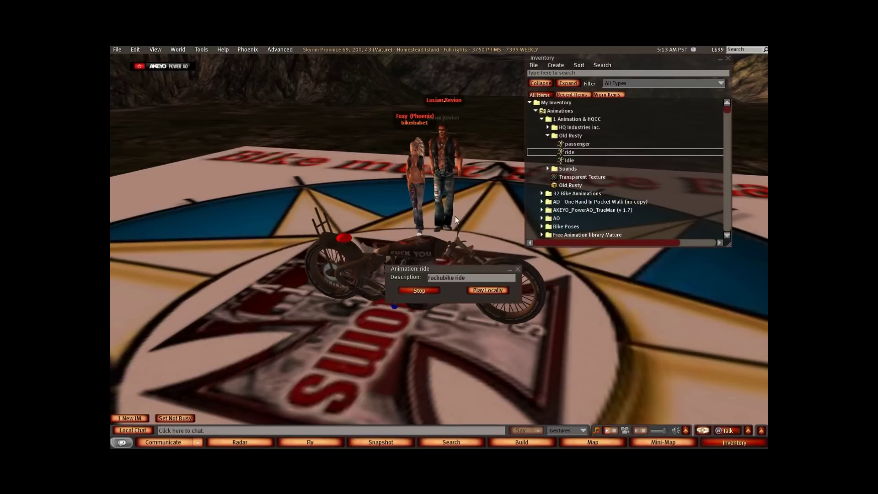
drag(462, 270, 272, 168)
alt+drag(442, 203, 275, 213)
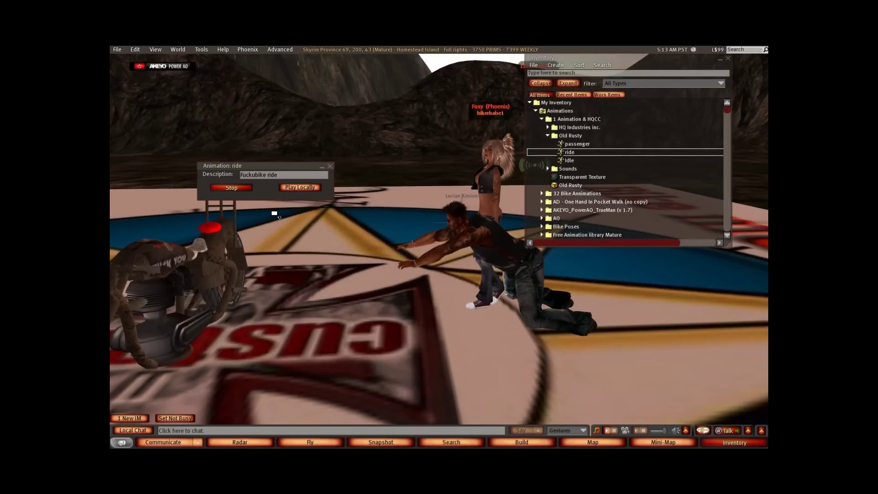
click(242, 189)
click(329, 166)
alt+drag(182, 254, 439, 246)
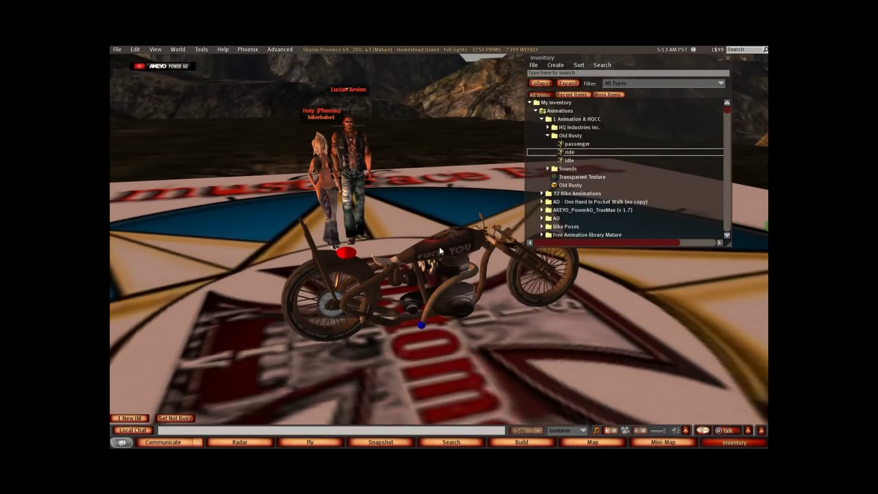
Rename the Old Rusty "ride" animation to "driving generic", copying the name from the matching HQ Industries inc. animation.
click(548, 127)
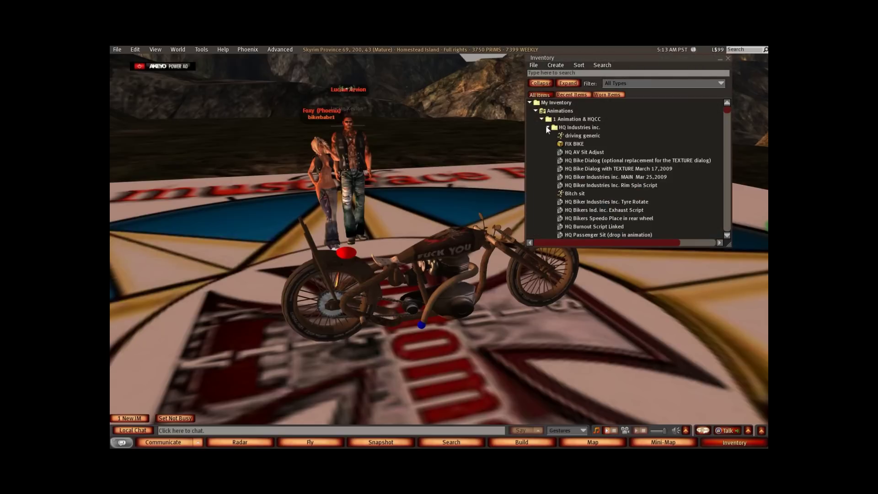
click(573, 135)
right_click(573, 136)
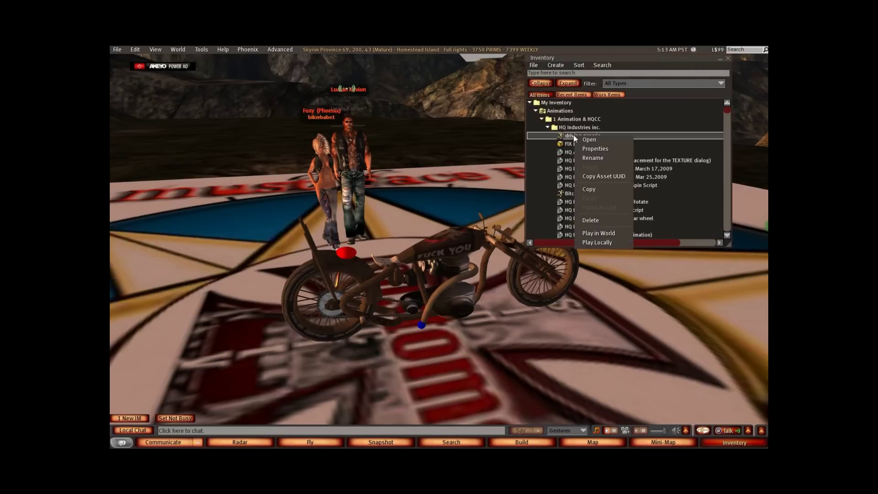
click(597, 156)
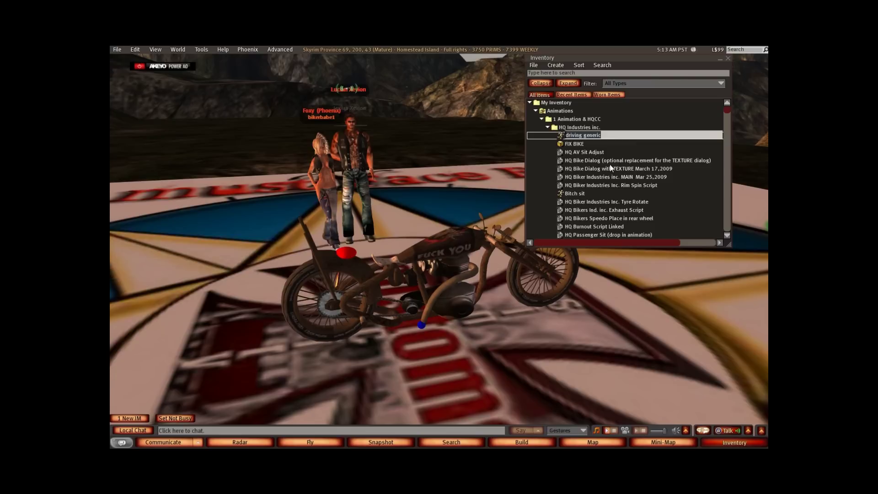
click(609, 162)
click(548, 128)
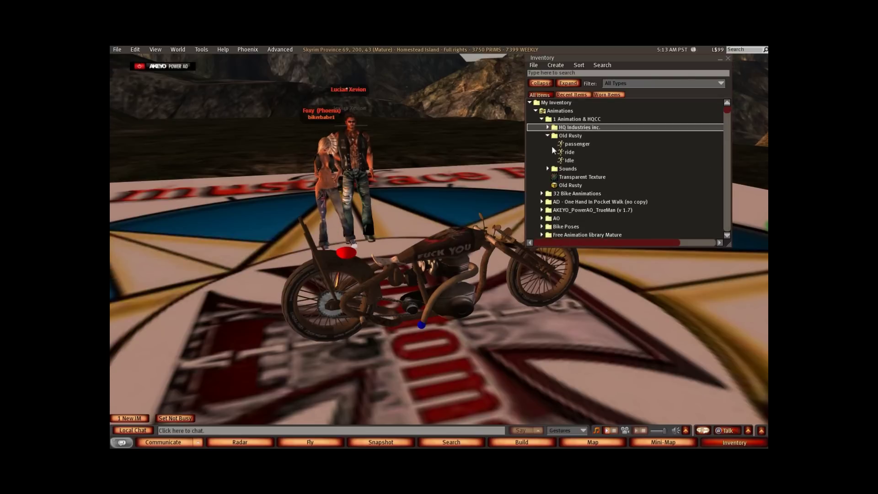
right_click(567, 153)
click(586, 175)
key(ctrl+v)
key(Return)
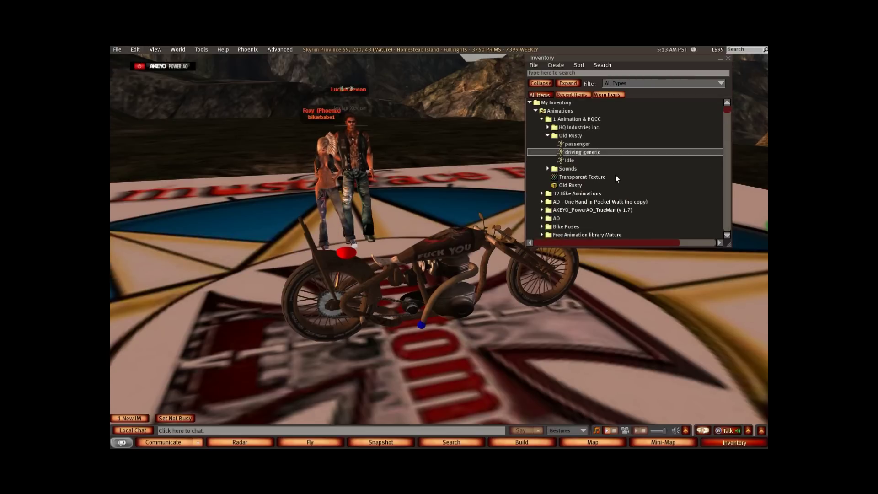
Rename the Old Rusty "passenger" animation to "Bitch sit", copying the name from the HQ Industries inc. folder.
click(548, 128)
right_click(572, 193)
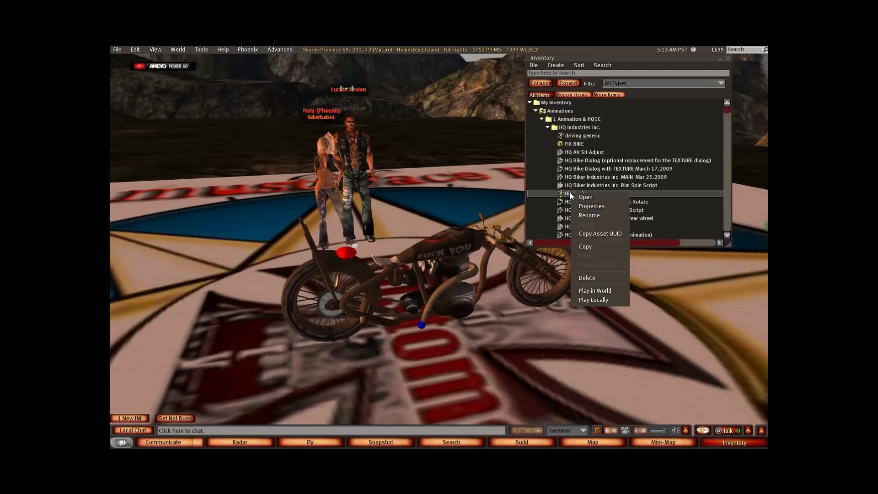
click(590, 215)
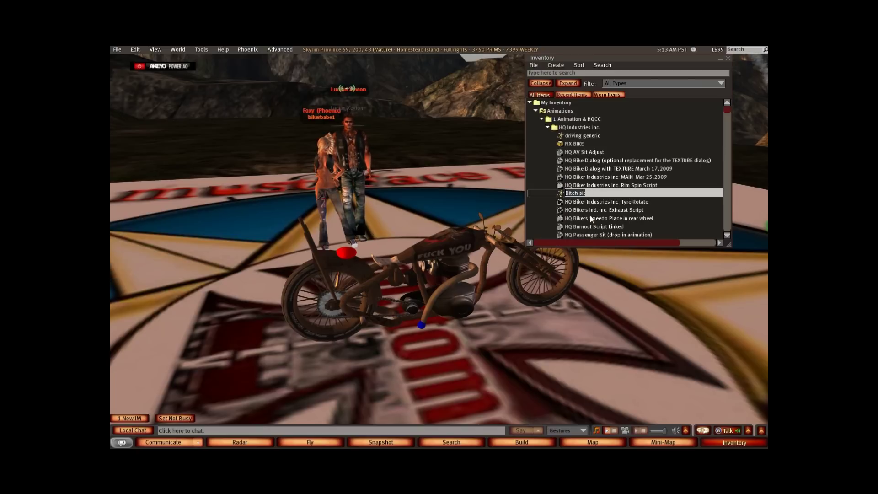
click(590, 217)
click(548, 128)
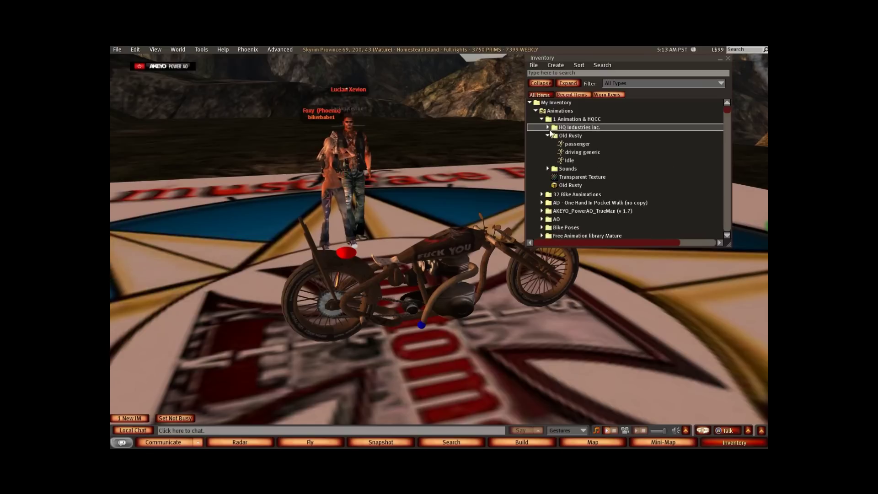
right_click(568, 144)
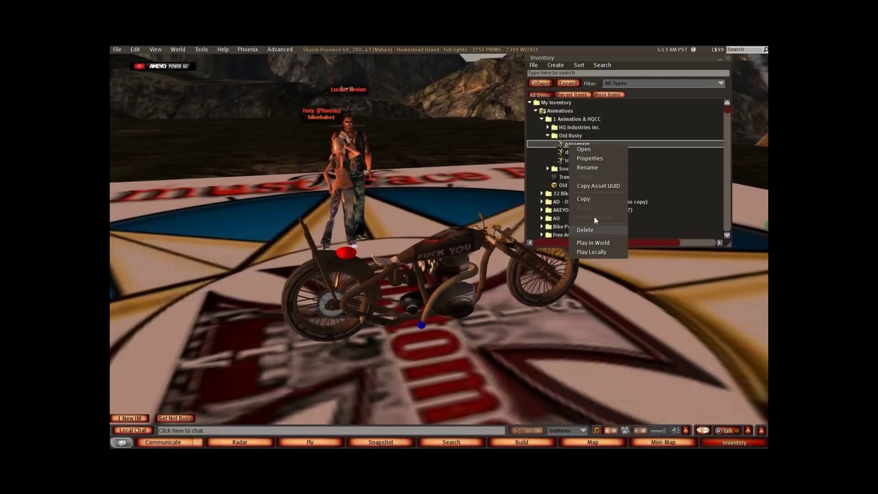
click(589, 167)
key(ctrl+v)
key(Return)
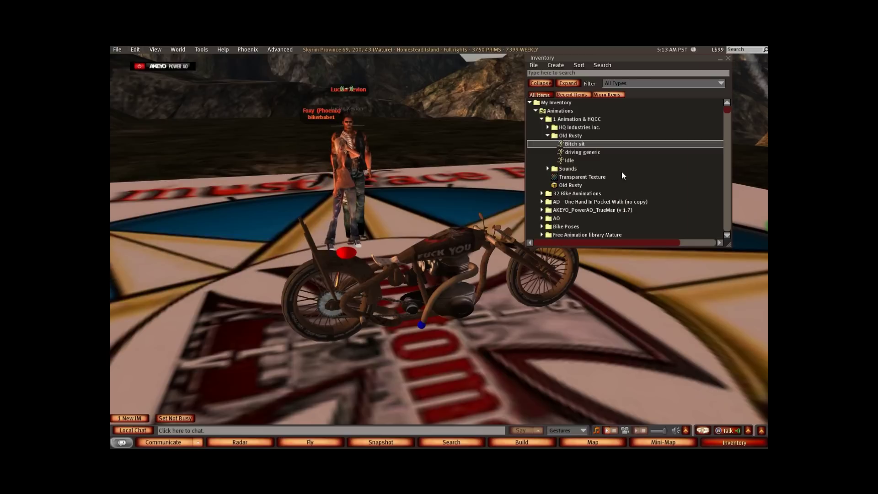
Rename the Old Rusty "Idle" animation to "HQCC Sit Idle", copying the name from the HQ Industries inc. folder.
click(548, 128)
scroll(610, 200, down, 8)
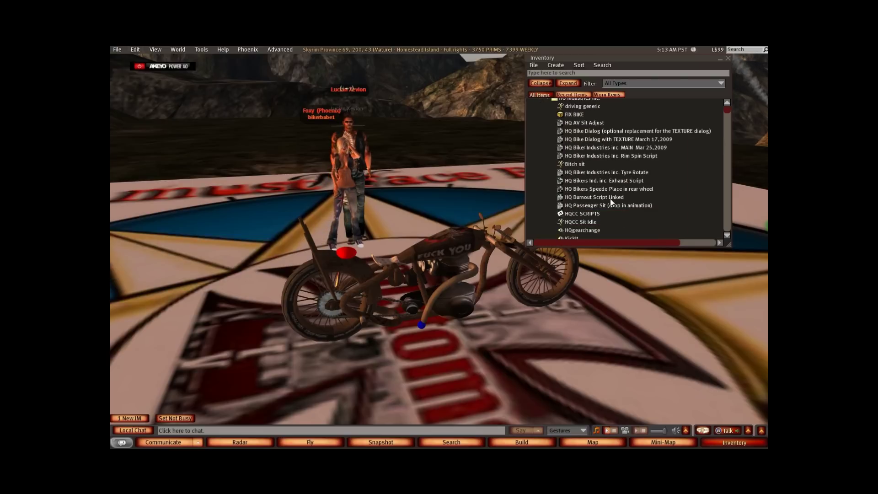
right_click(581, 196)
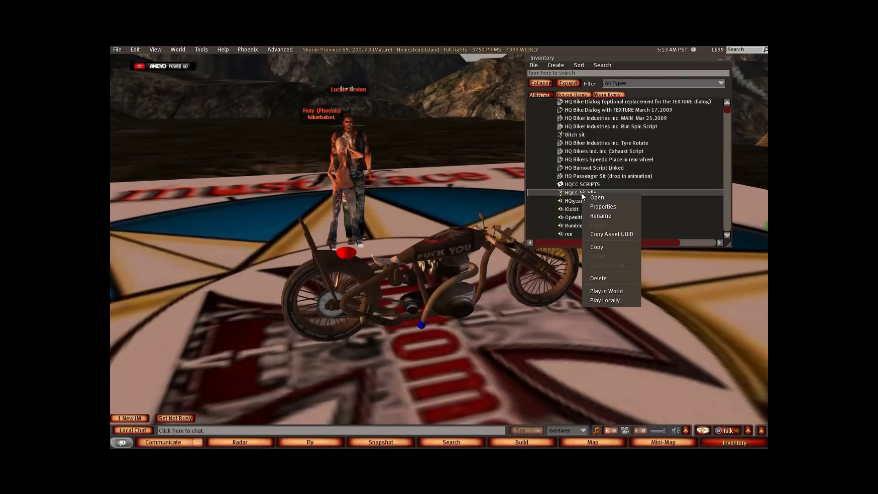
click(601, 213)
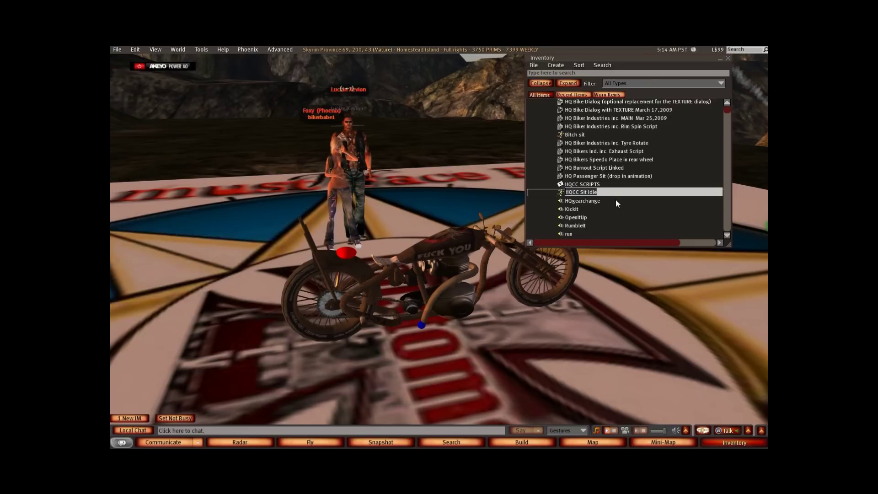
click(615, 201)
scroll(615, 201, up, 7)
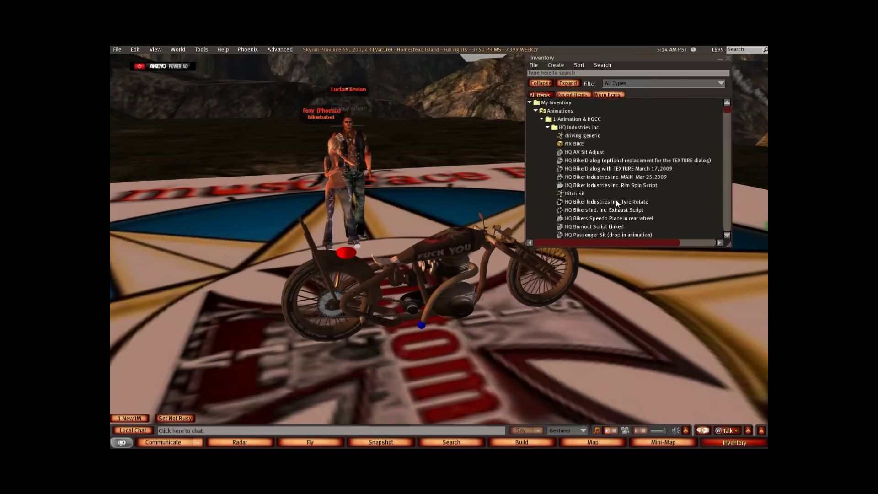
click(547, 127)
right_click(567, 161)
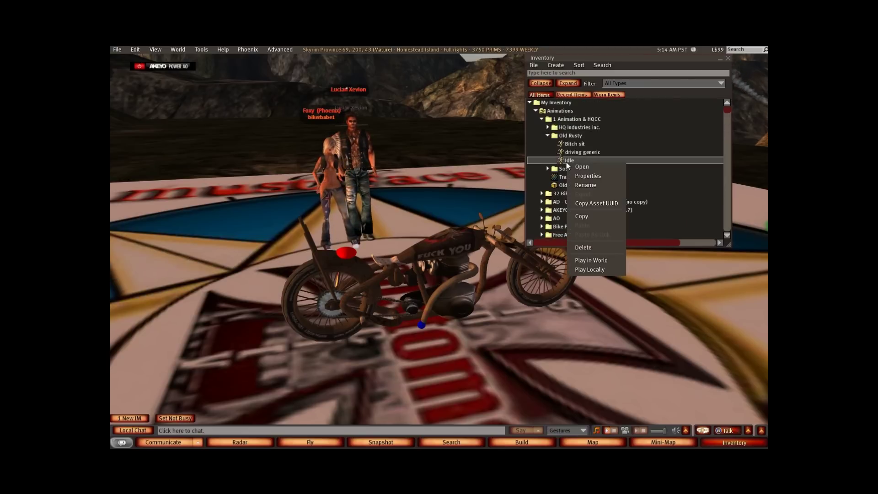
click(594, 185)
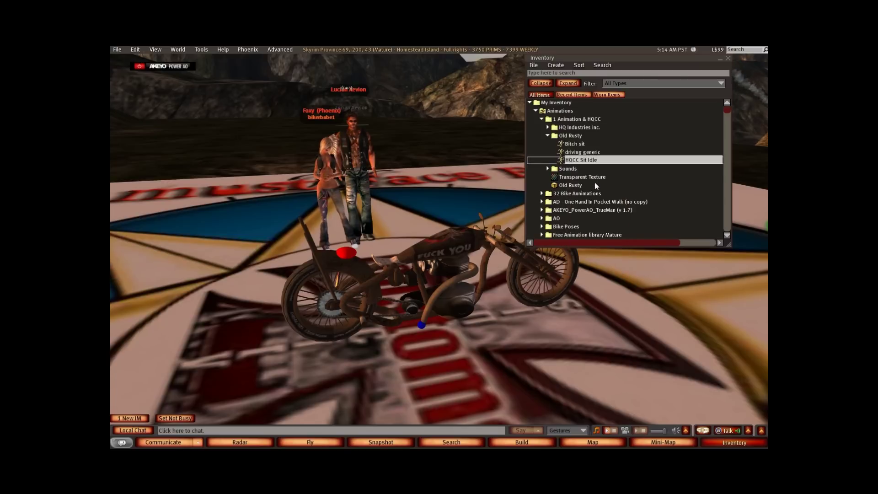
key(Return)
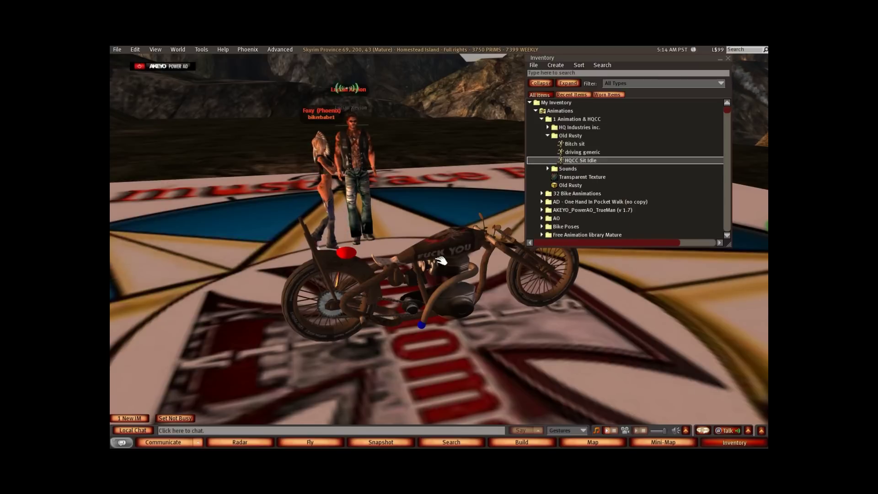
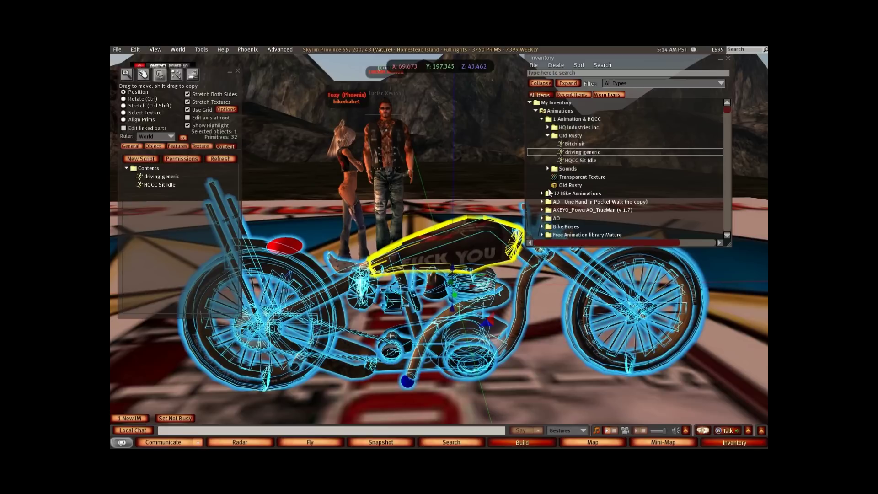
Add the FIX BIKE object and the HQ AV Sit Adjust script from HQ Industries inc. to the motorcycle's contents.
click(548, 135)
click(547, 128)
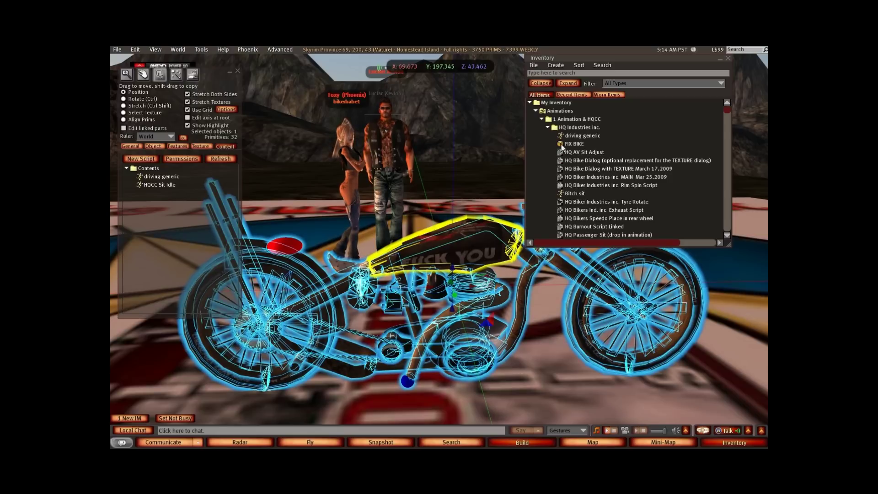
drag(562, 144, 210, 228)
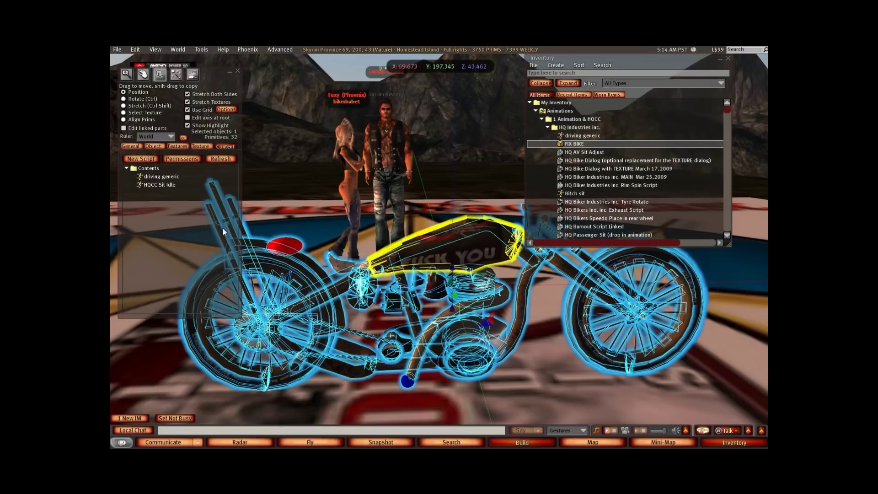
click(569, 154)
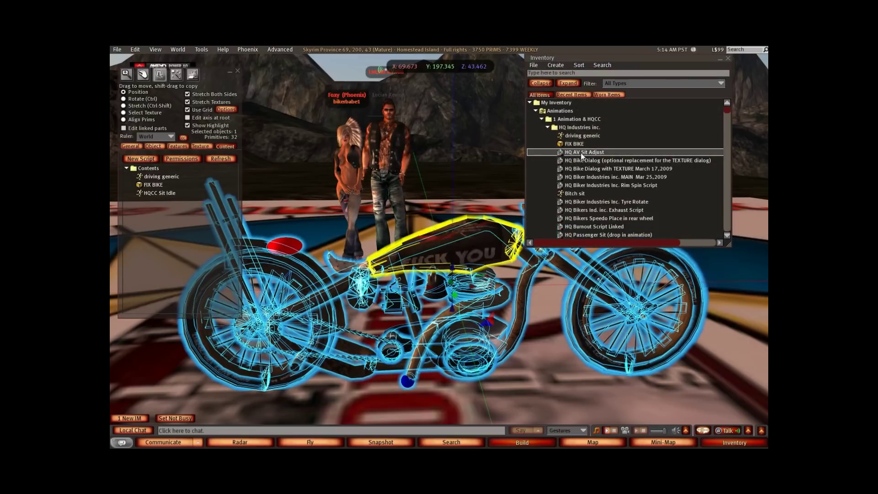
drag(557, 157, 212, 237)
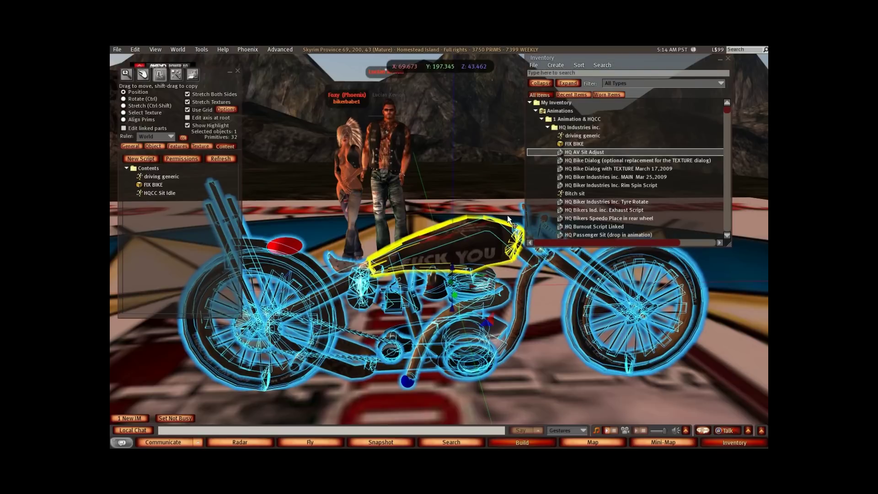
Add the HQ Bike Dialog (optional replacement for the TEXTURE dialog) and HQ Biker Industries inc. MAIN Mar 25,2009 scripts to the motorcycle's contents.
click(575, 161)
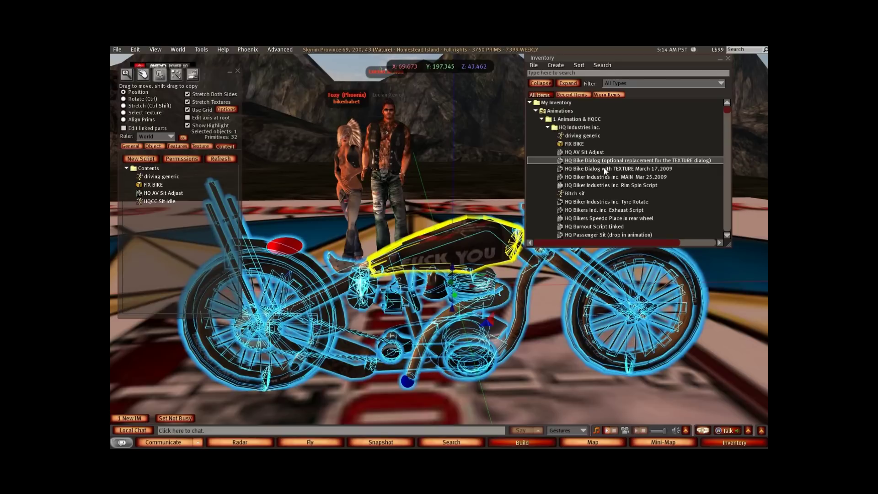
drag(561, 161, 209, 247)
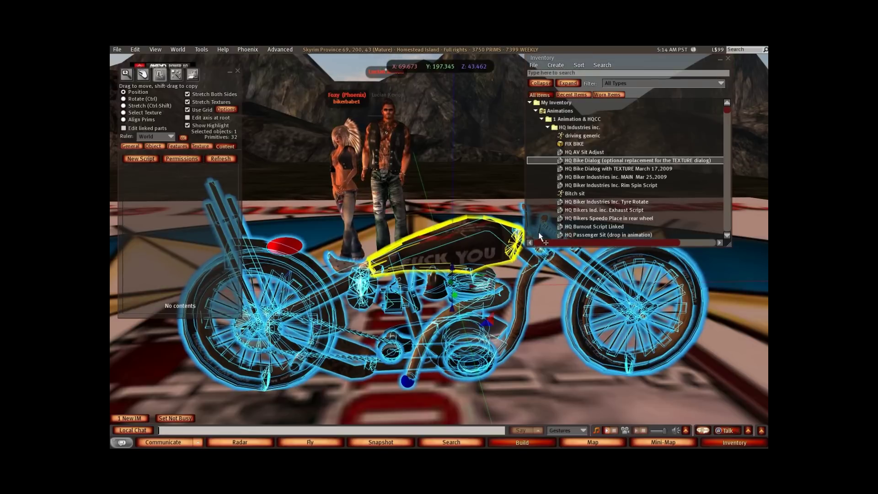
click(569, 177)
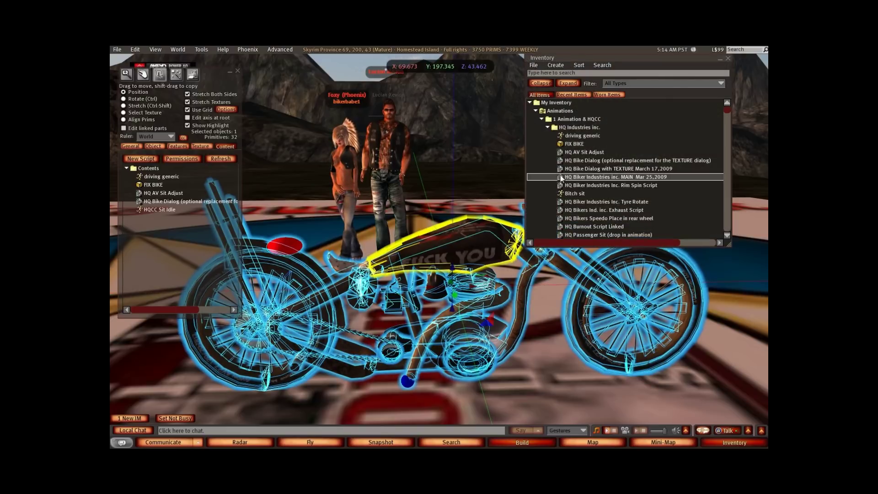
drag(560, 177, 209, 253)
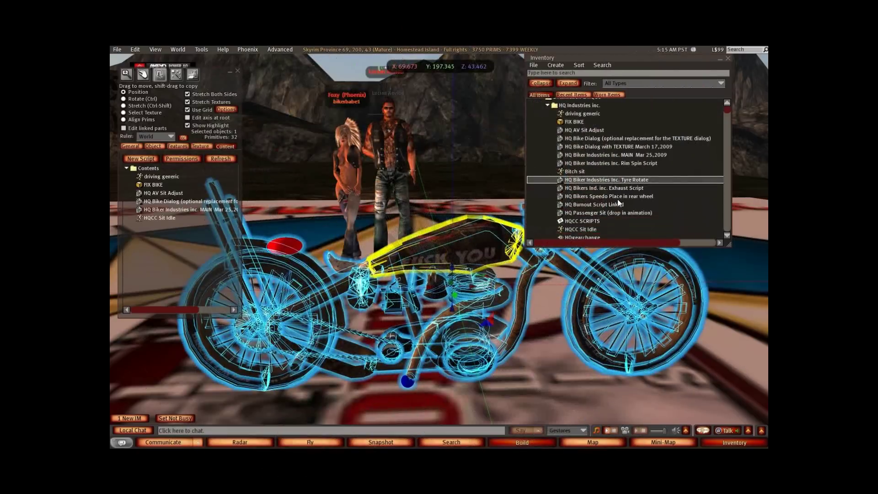
Add the HQgearchange, KickIt and OpenItUp sounds from the HQ Industries inc. folder to the motorcycle's contents.
scroll(618, 200, down, 4)
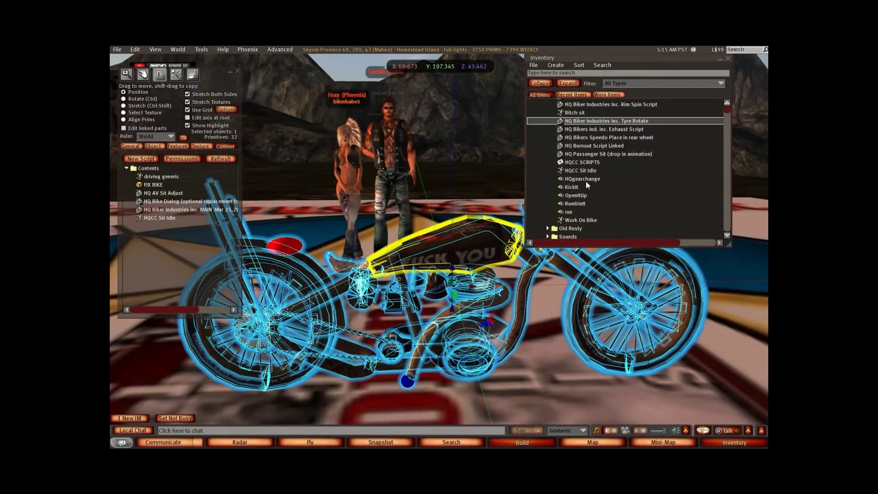
click(586, 179)
drag(560, 177, 189, 251)
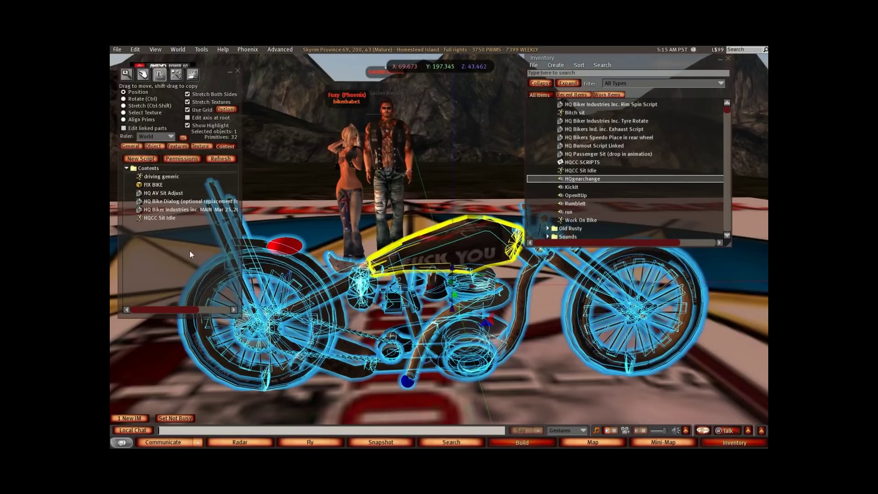
drag(562, 187, 194, 244)
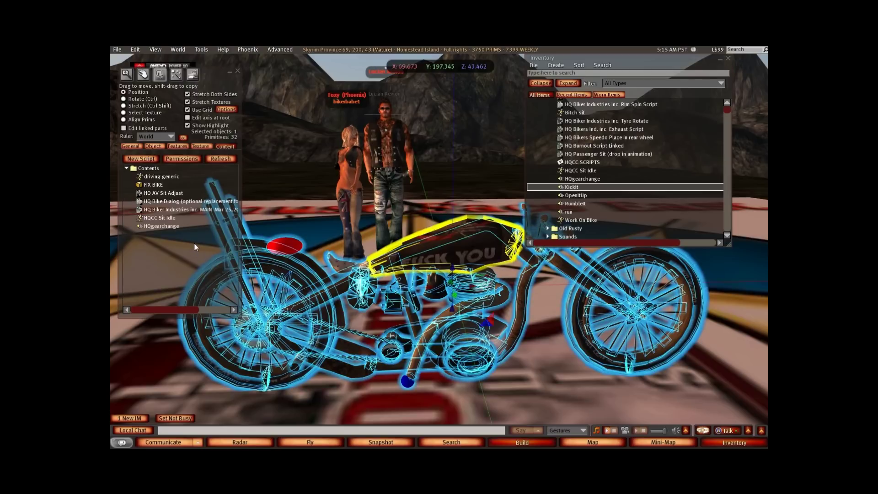
drag(563, 194, 197, 269)
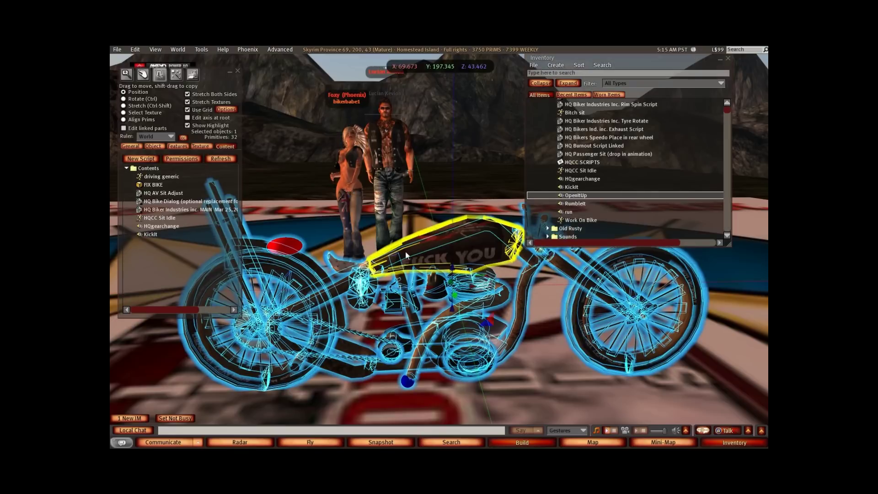
Add the RumbleIt and run sounds from the HQ Industries inc. folder to the motorcycle's contents.
click(569, 204)
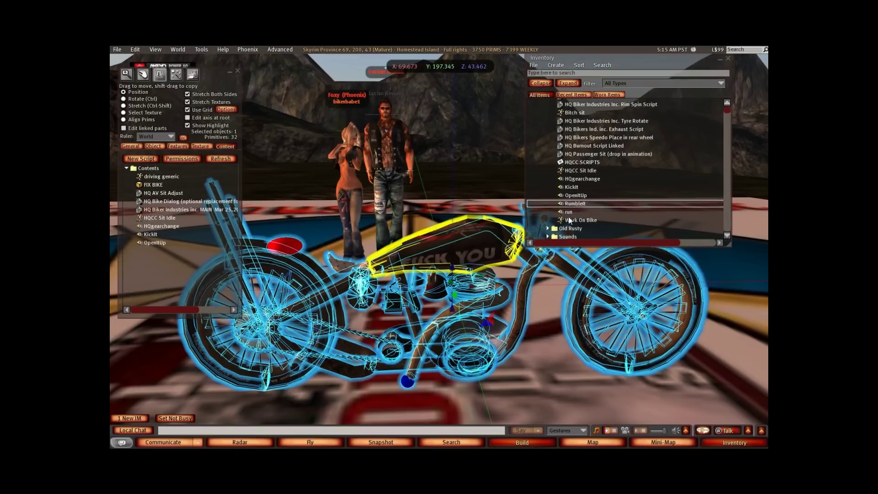
drag(561, 212, 198, 254)
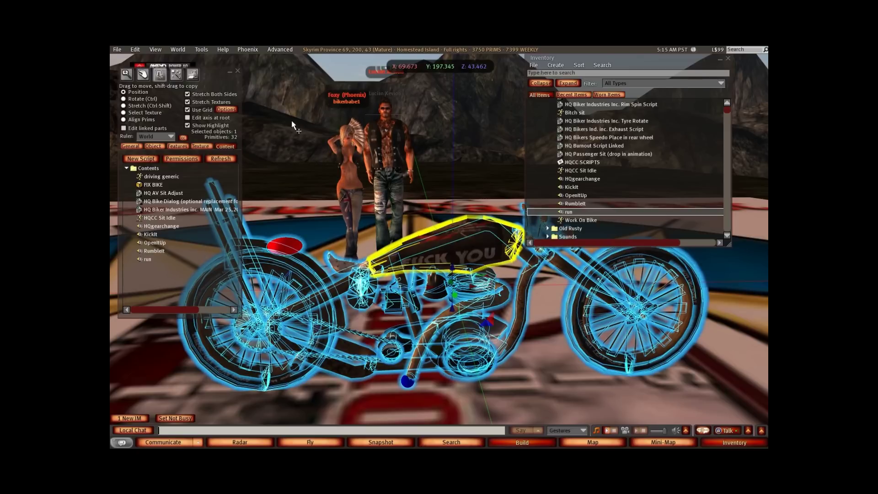
Enable editing of linked parts and add the HQ Biker Industries Inc. Rim Spin Script to the front rim's contents.
click(147, 128)
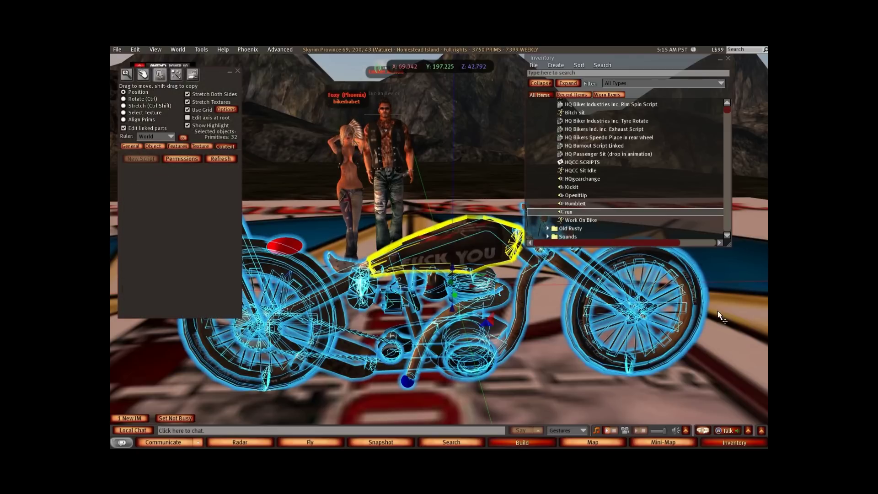
click(686, 292)
alt+click(683, 275)
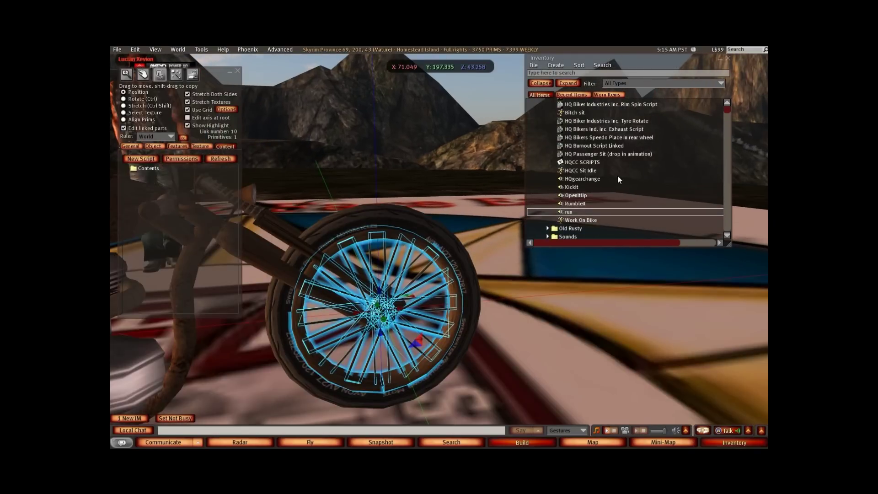
click(621, 138)
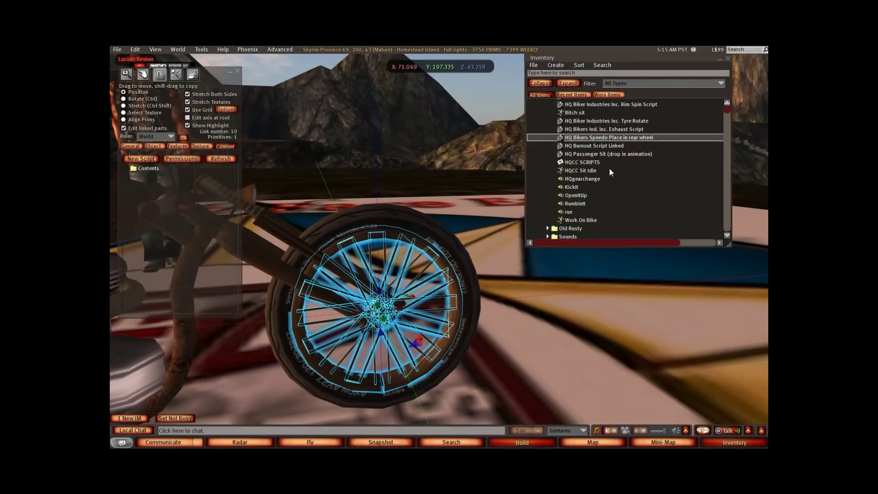
scroll(608, 156, up, 1)
click(609, 114)
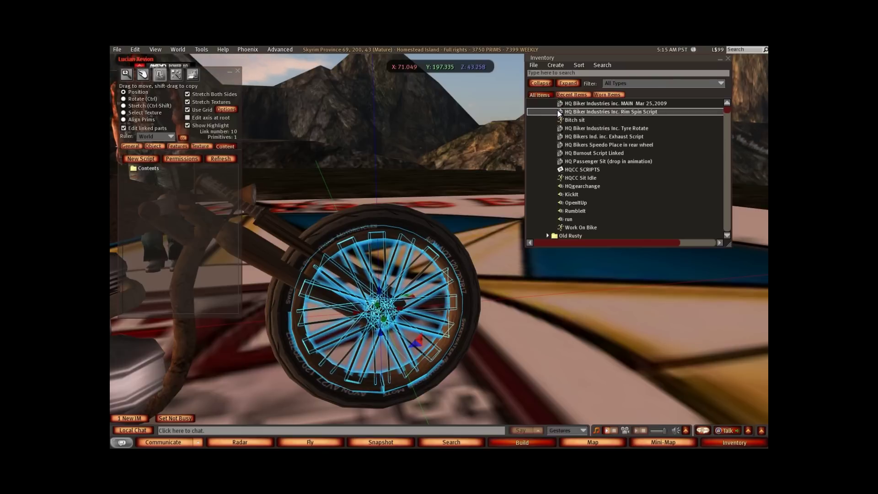
drag(558, 111, 215, 202)
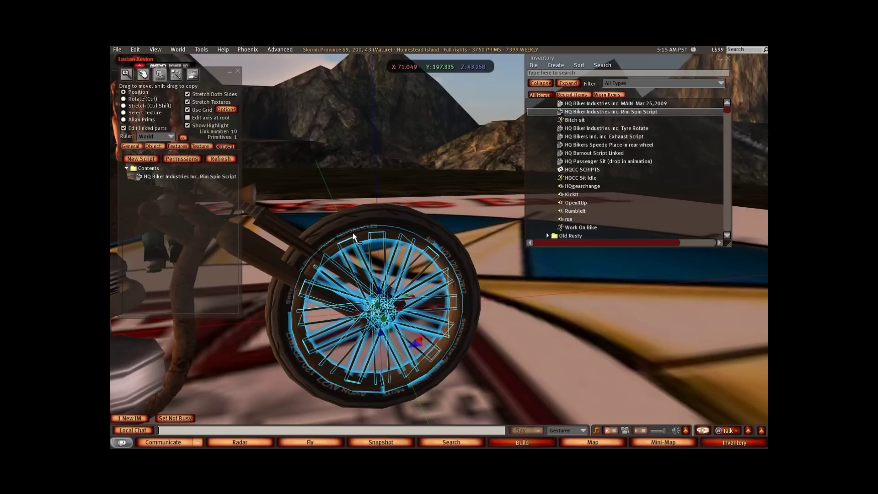
Add the HQ Biker Industries Inc. Tyre Rotate script to the front tyre's contents.
click(385, 224)
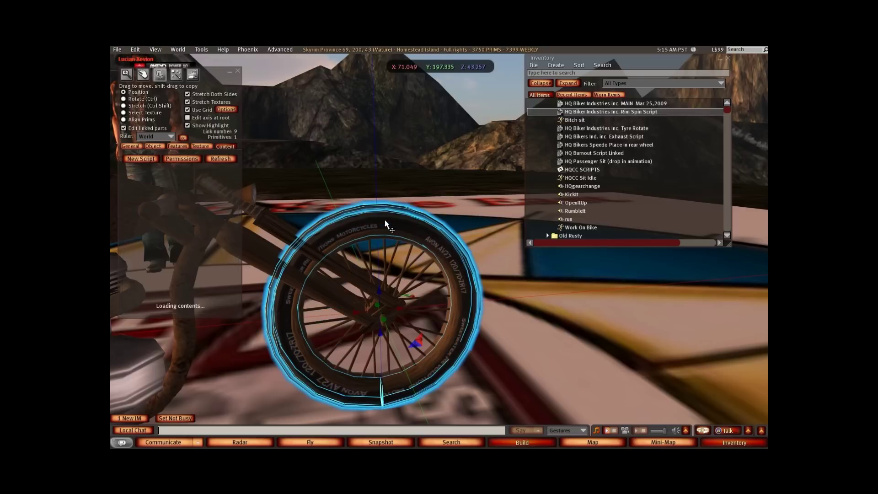
click(616, 130)
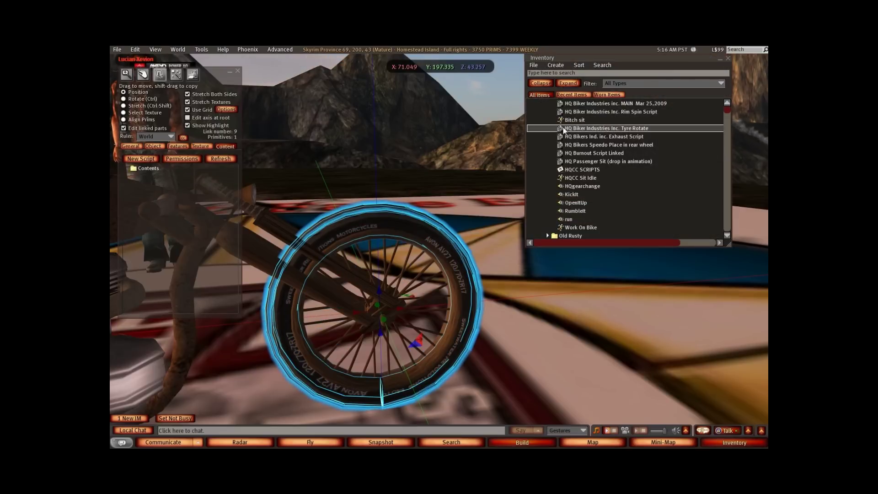
drag(561, 130, 219, 209)
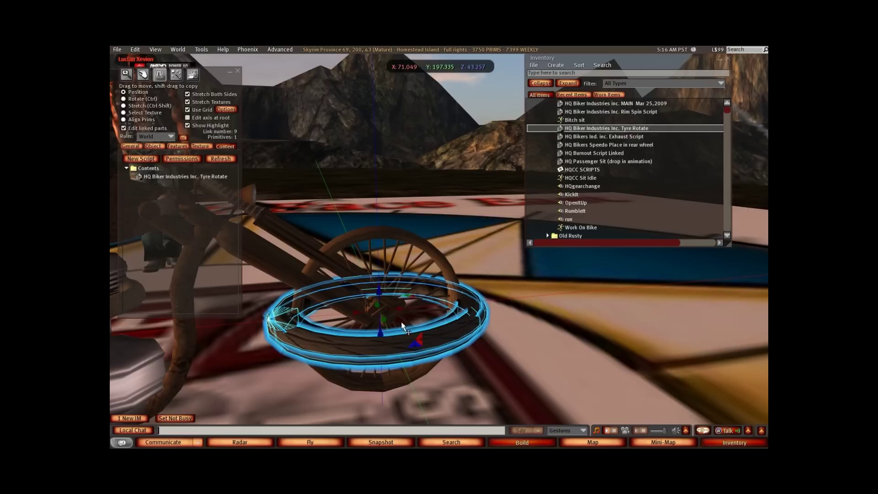
Set the front tyre's X, Y and Z rotation to 0.
click(153, 147)
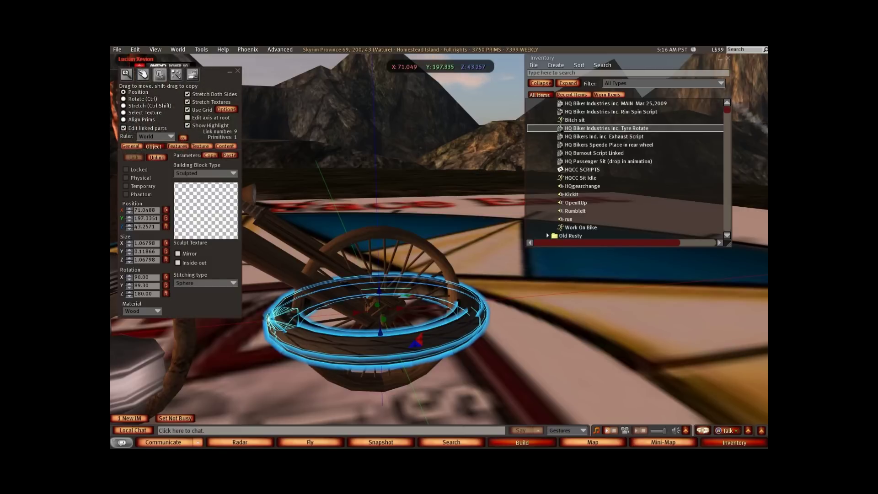
drag(154, 277, 125, 280)
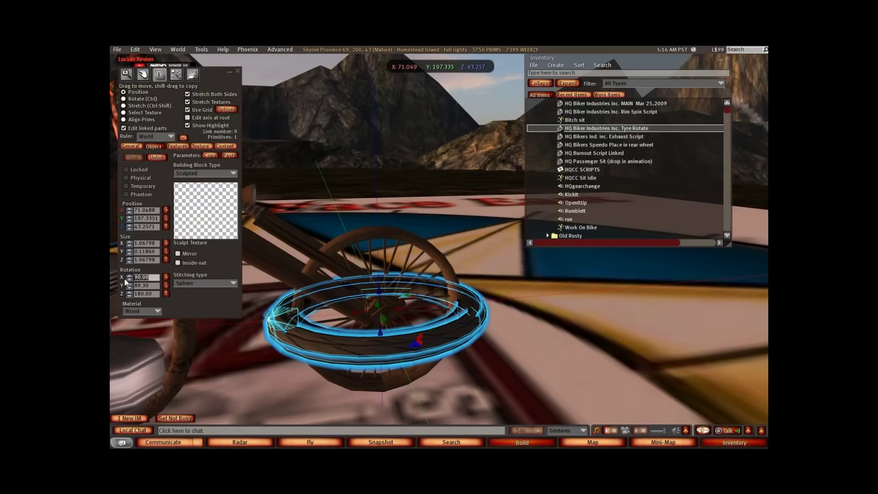
text(0)
key(Tab)
text(0)
key(Tab)
text(0)
key(Return)
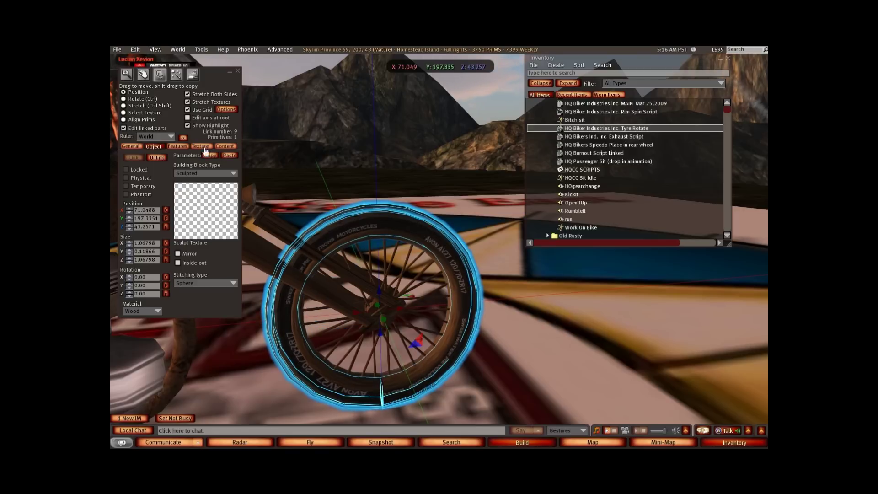
Add the HQ Biker Industries Inc. Rim Spin Script to the rear rim's contents.
scroll(362, 258, down, 3)
key(Escape)
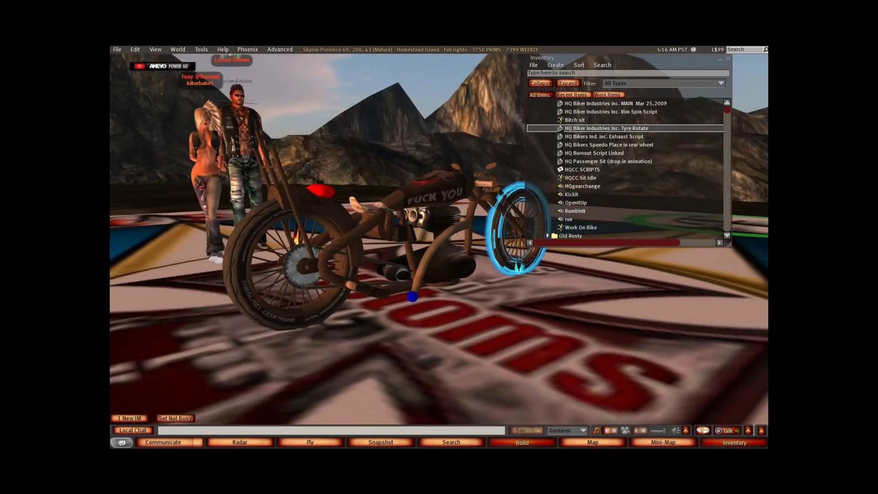
ctrl+alt+drag(511, 235, 425, 246)
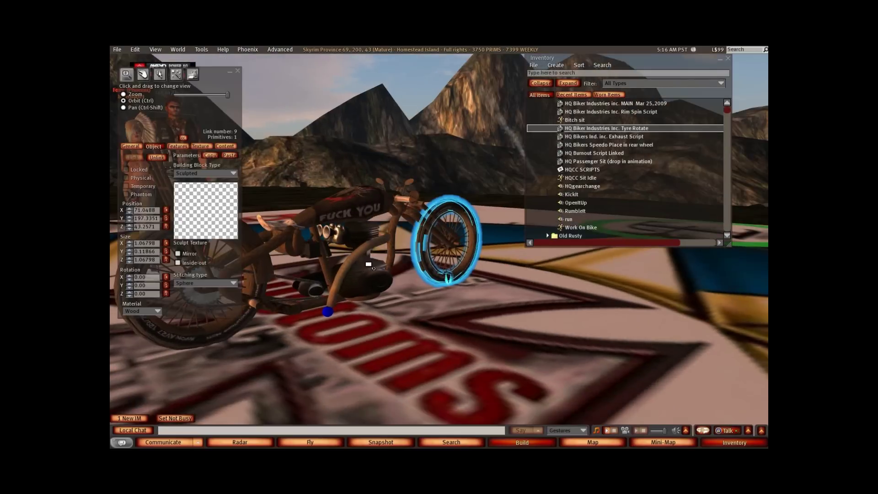
click(252, 283)
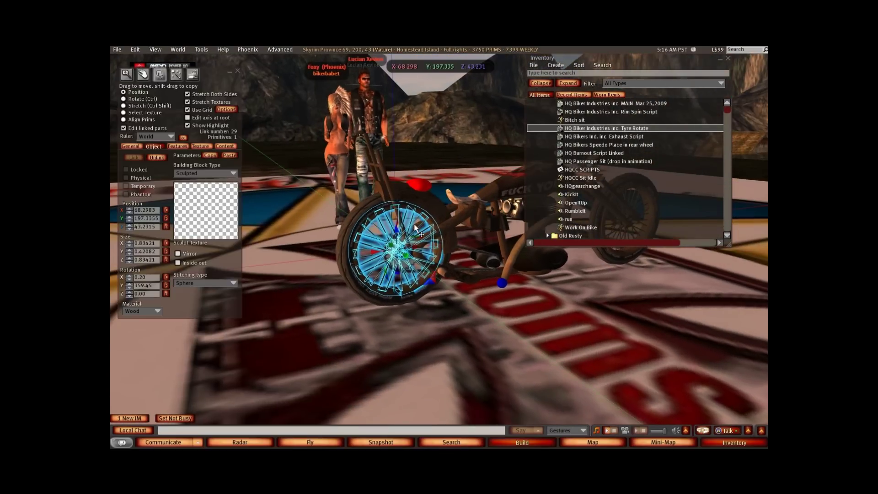
click(225, 146)
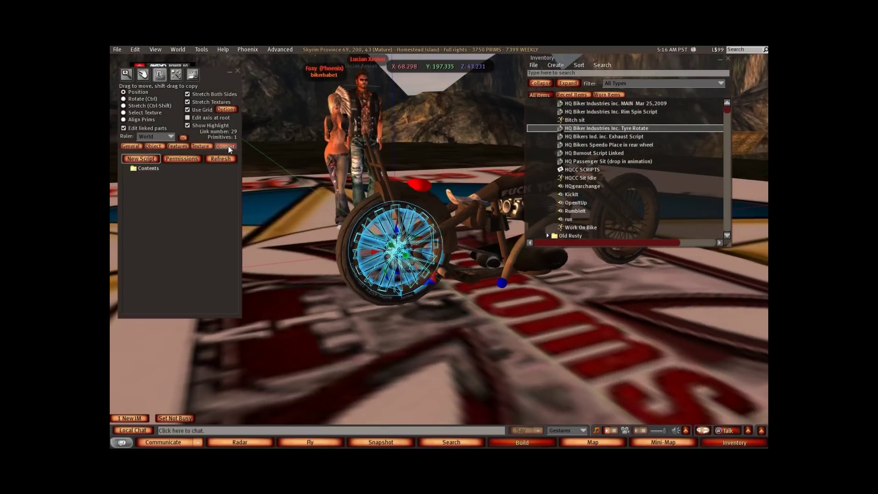
click(610, 112)
drag(557, 111, 203, 209)
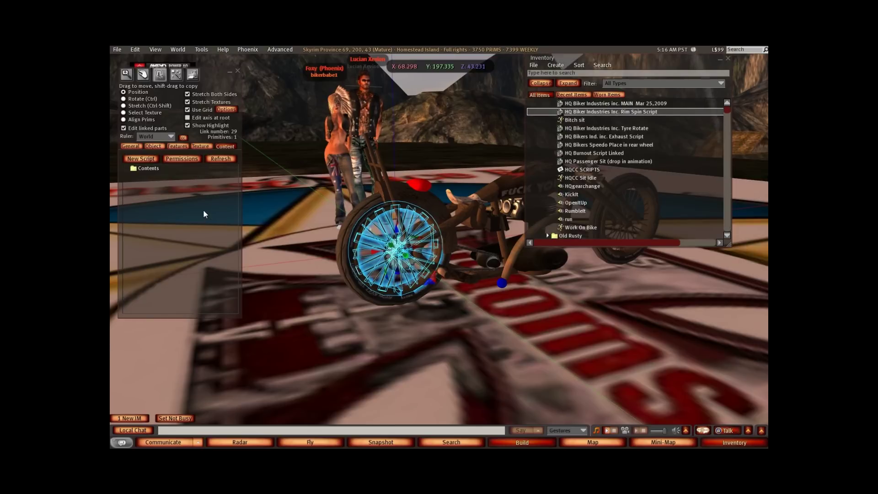
Add the HQ Burnout Script Linked, HQ Bikers Speedo Place in rear wheel and Tyre Rotate scripts to the rear tyre's contents.
click(355, 225)
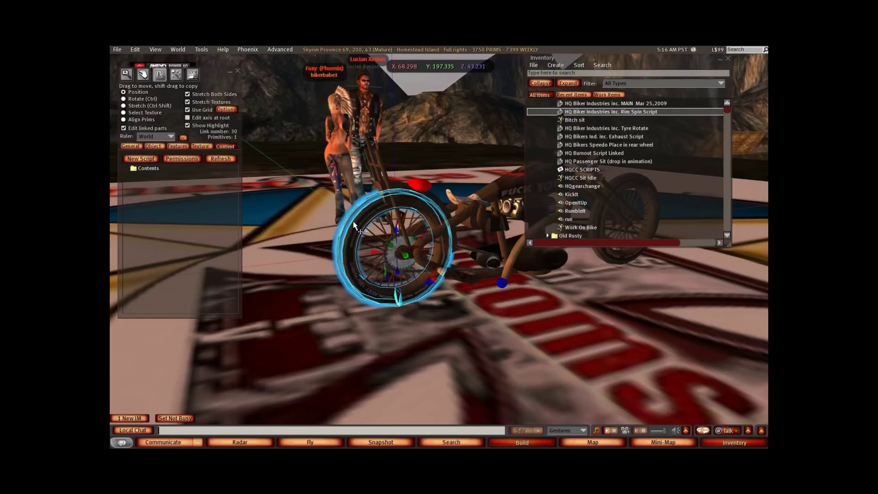
click(608, 154)
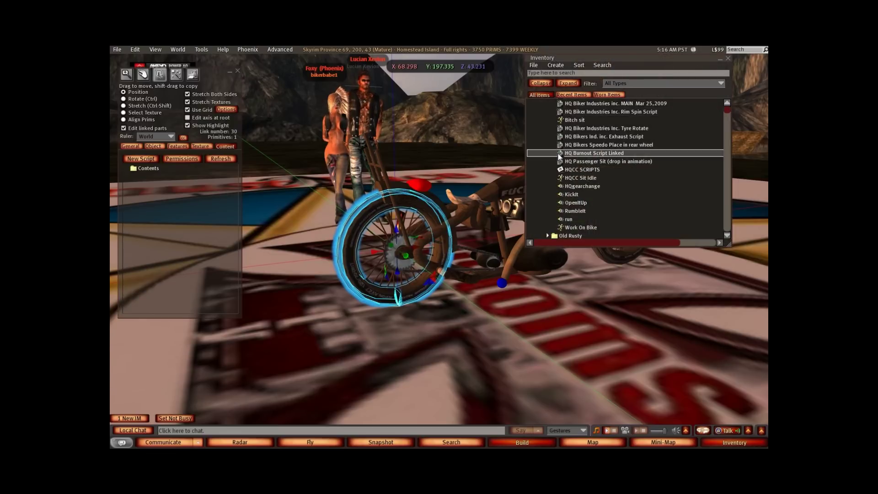
drag(555, 153, 200, 197)
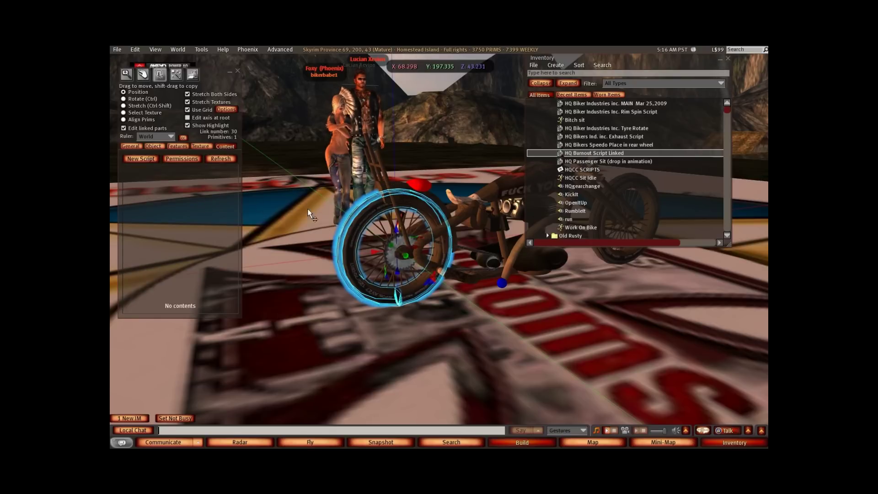
click(577, 145)
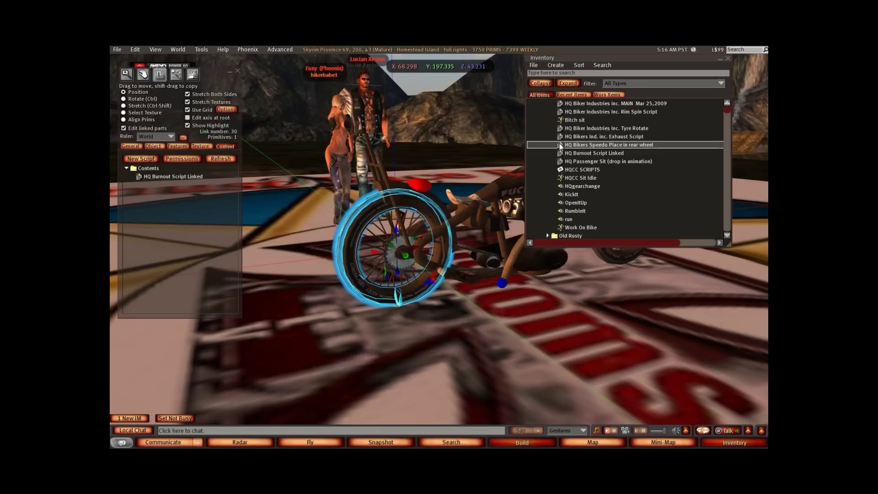
drag(560, 144, 217, 209)
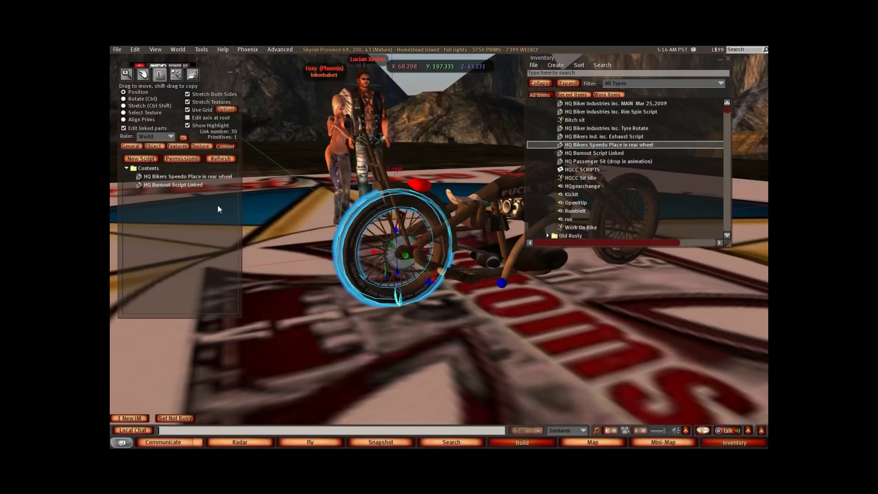
click(560, 128)
drag(561, 131, 229, 204)
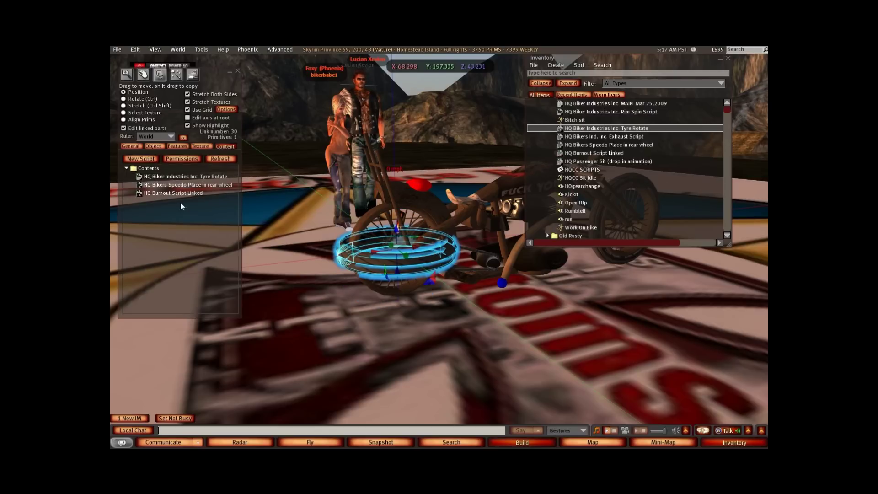
Set the rear tyre's X, Y and Z rotation to 0 and check the scripts in its contents.
click(153, 147)
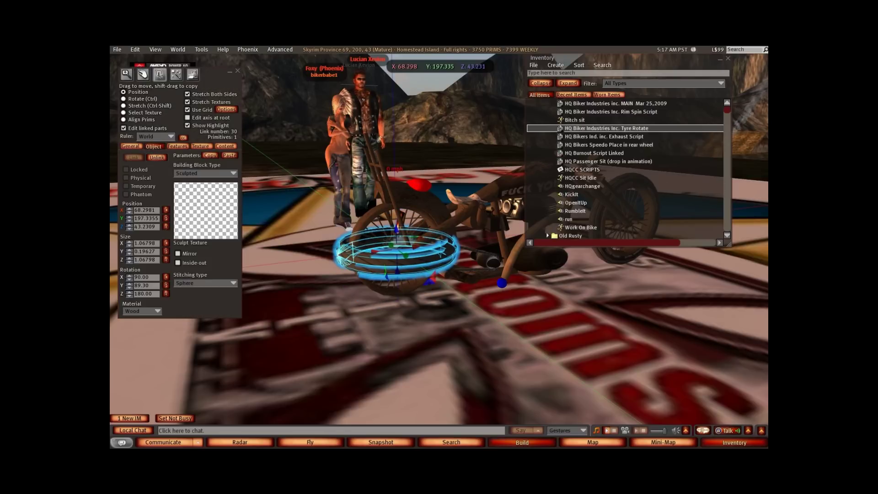
drag(152, 281, 110, 280)
text(0)
key(Tab)
text(0)
key(Tab)
text(0)
key(Tab)
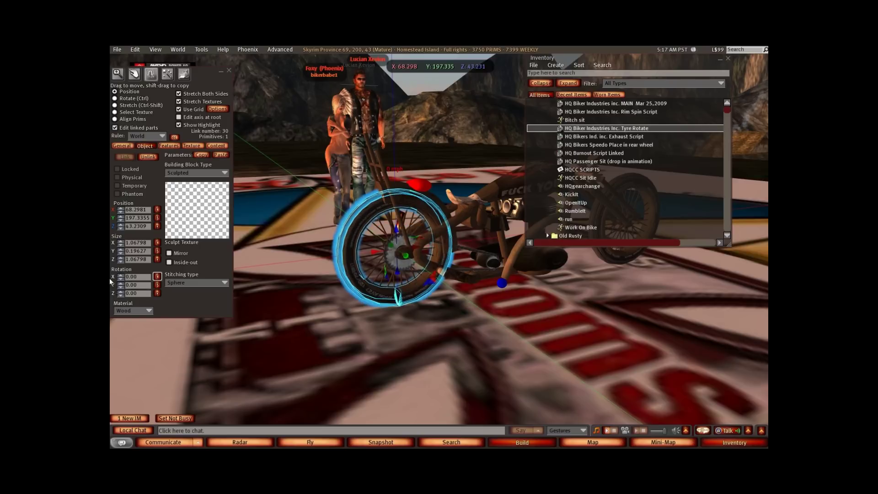
drag(211, 75, 264, 64)
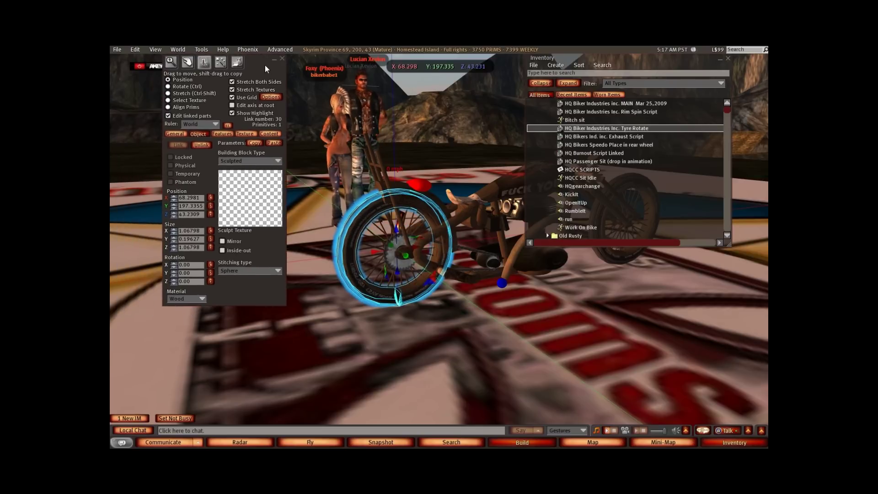
click(268, 133)
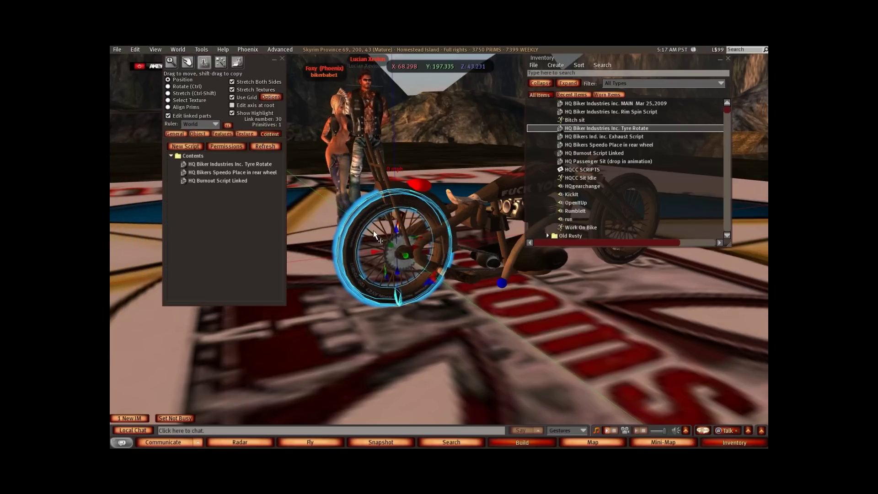
Add the HQ Bikers Ind. inc. Exhaust Script to the blue sphere at the end of the exhaust pipe.
click(502, 282)
alt+click(501, 281)
alt+drag(501, 282, 437, 264)
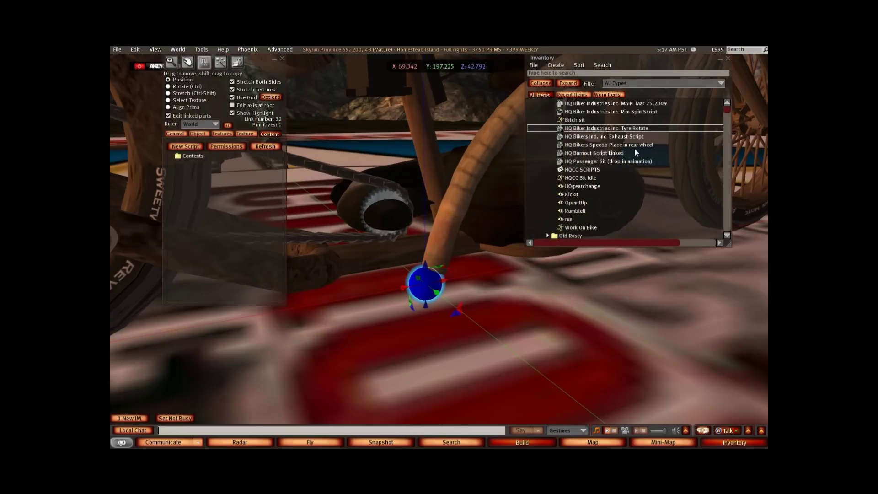
click(623, 137)
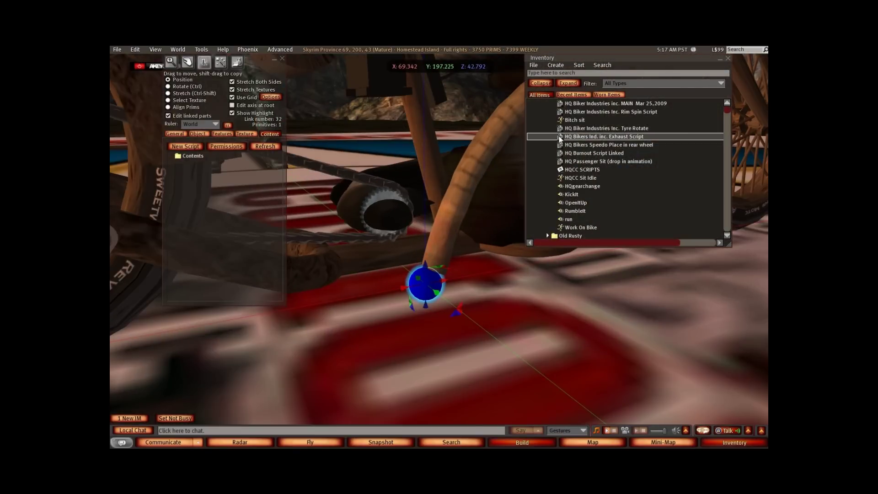
drag(560, 137, 248, 213)
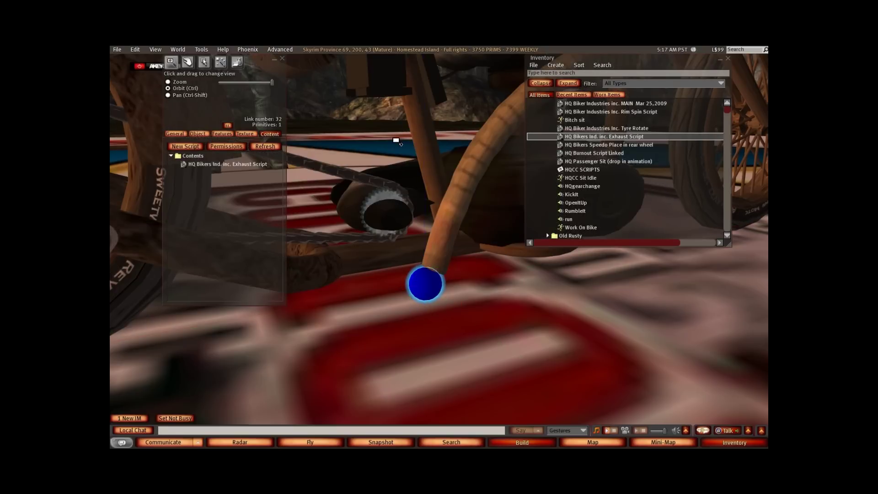
Add the HQ Passenger Sit (drop in animation) script to the red passenger seat prim above the rear wheel.
ctrl+alt+drag(437, 277, 440, 255)
ctrl+alt+drag(369, 217, 293, 181)
click(312, 191)
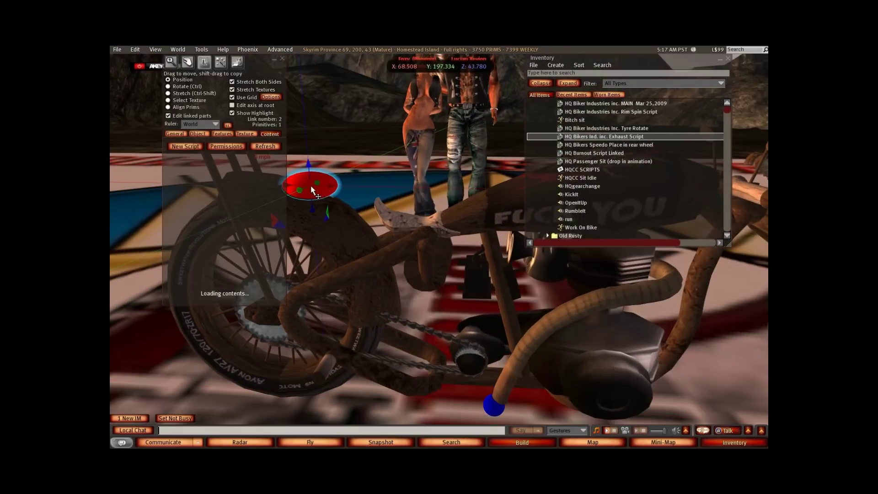
scroll(319, 192, down, 4)
ctrl+alt+drag(390, 233, 375, 192)
alt+drag(421, 222, 407, 205)
key(ctrl+3)
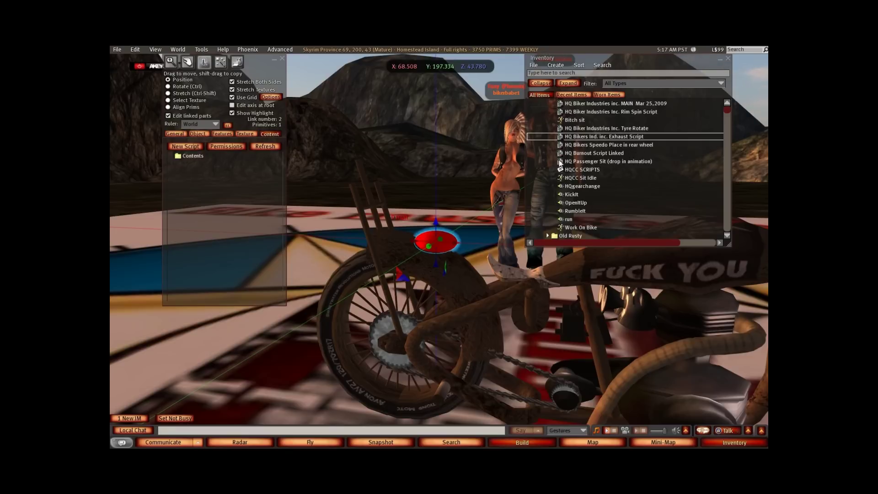
drag(560, 162, 348, 190)
drag(242, 192, 240, 188)
Add the "Bitch sit" animation from the Old Rusty folder to the red passenger seat prim's contents.
drag(727, 109, 728, 107)
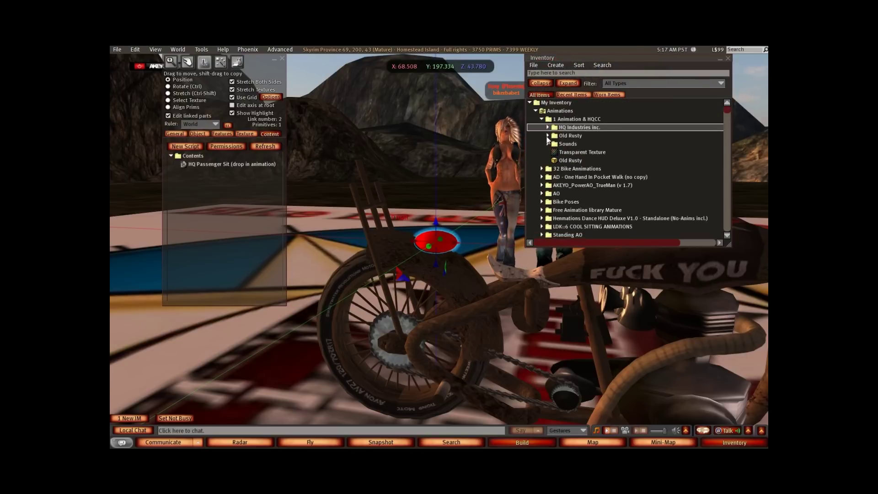
drag(561, 146, 273, 196)
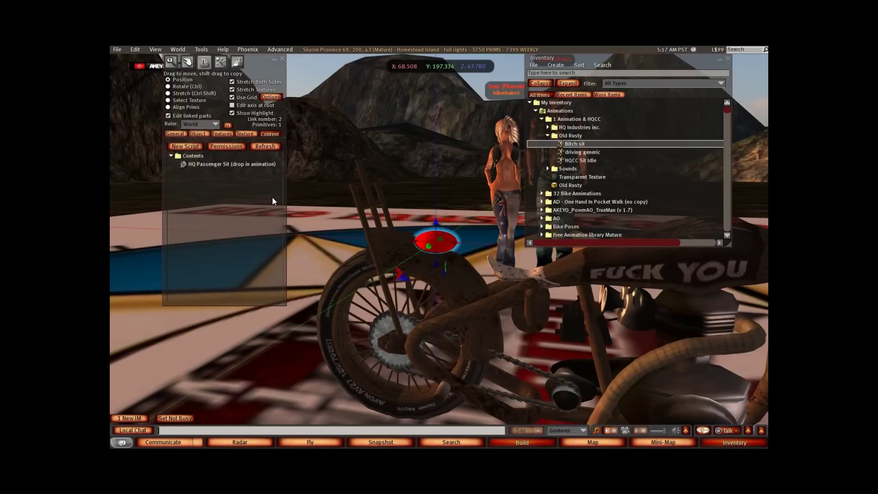
Close the object editor, minimise the inventory and seat the avatar on the Old Rusty motorcycle.
click(283, 60)
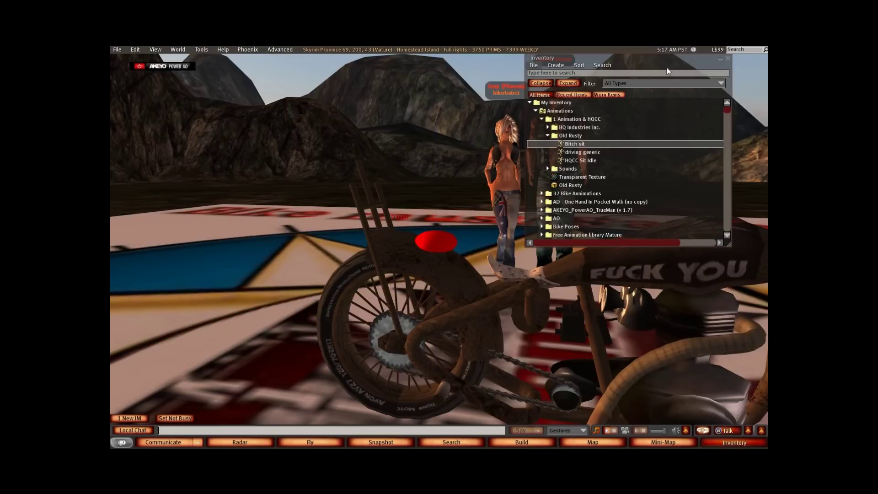
click(720, 59)
key(Escape)
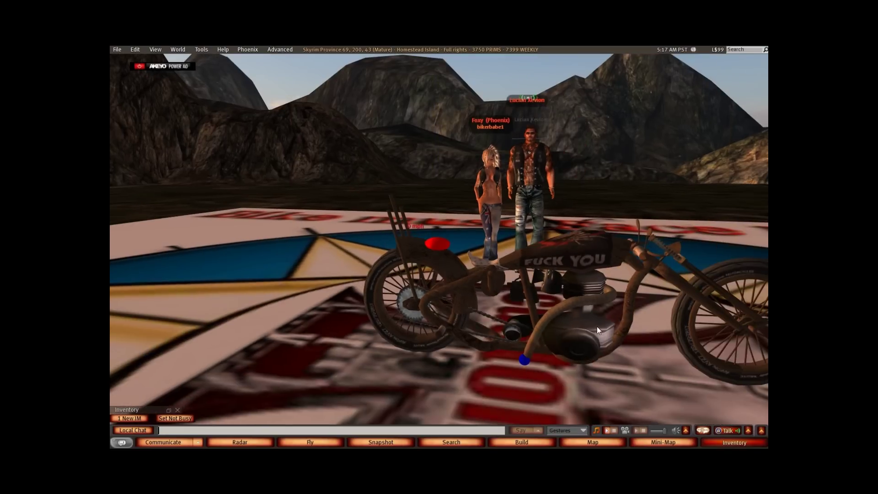
mouse_move(441, 247)
ctrl+alt+mouse_down()
mouse_move(549, 260)
mouse_move(441, 247)
ctrl+alt+mouse_up()
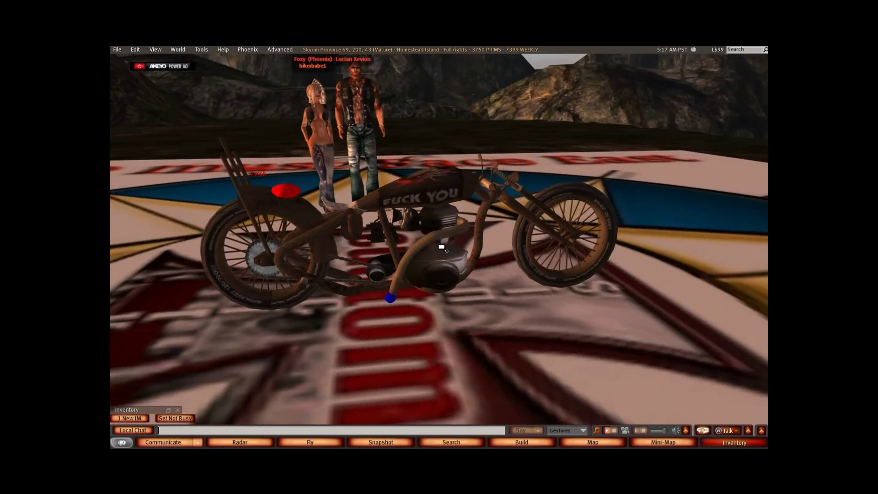
click(397, 188)
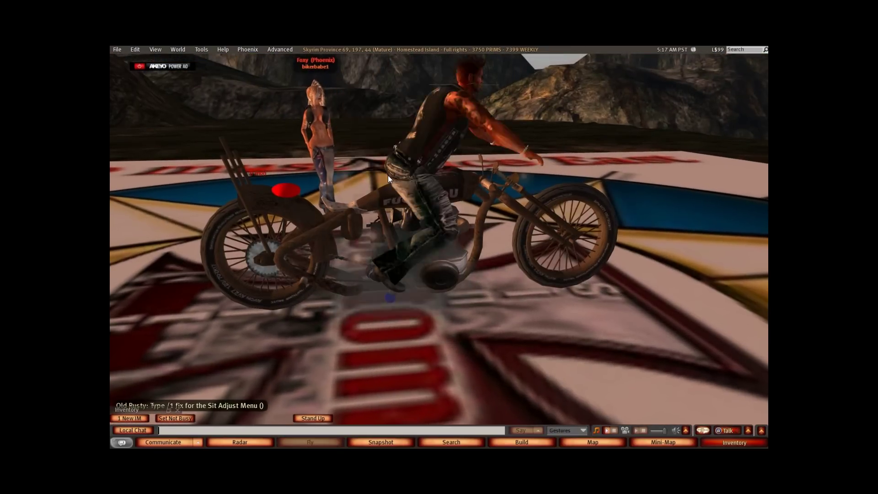
Open the bike's Sit Adjust options for the avatar's position while seated on it.
ctrl+alt+drag(399, 200, 411, 272)
click(416, 273)
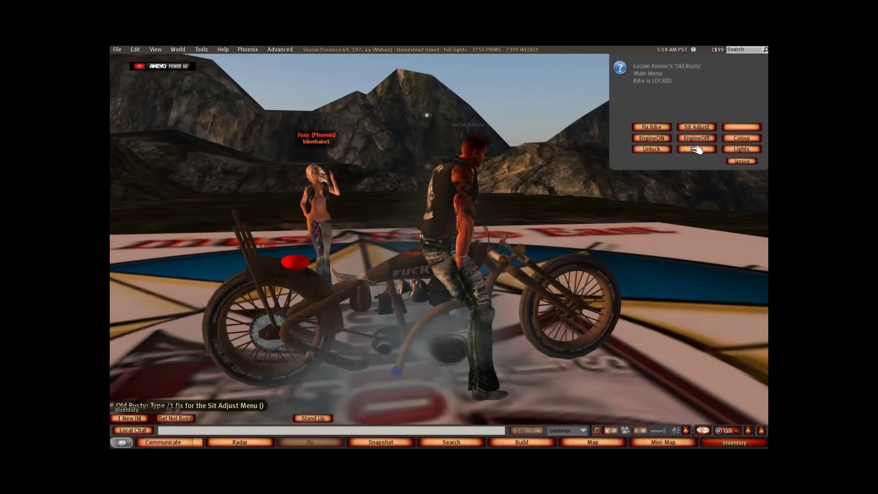
click(690, 128)
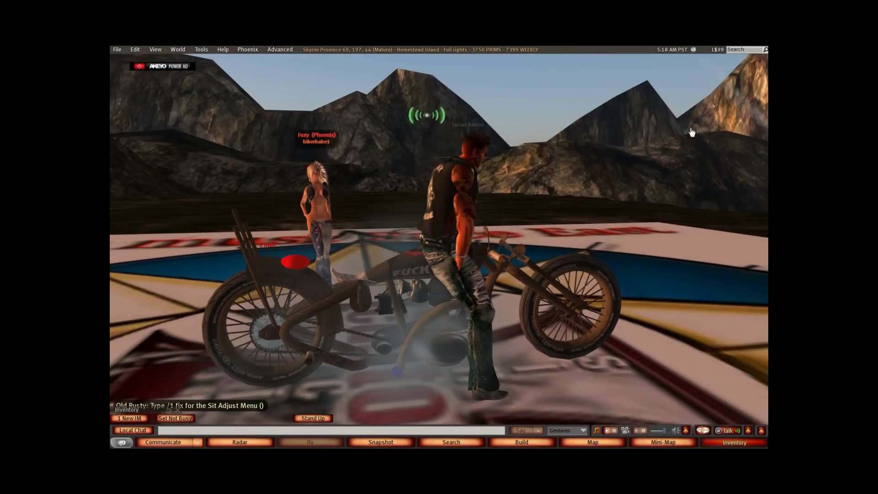
click(651, 139)
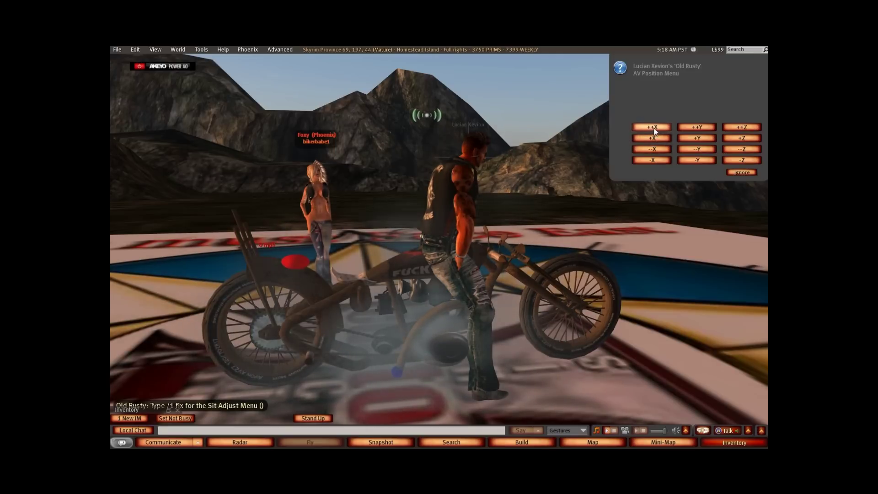
Try shifting the seated rider forward along X in large and small steps.
click(654, 130)
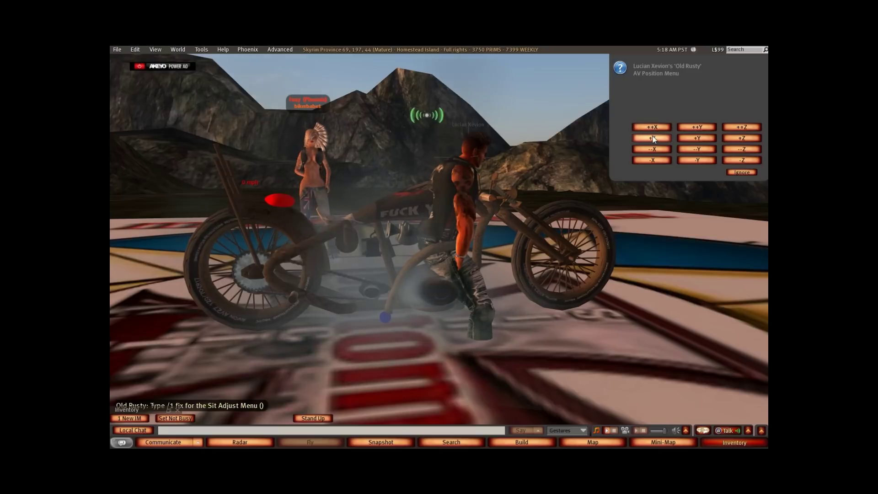
click(652, 138)
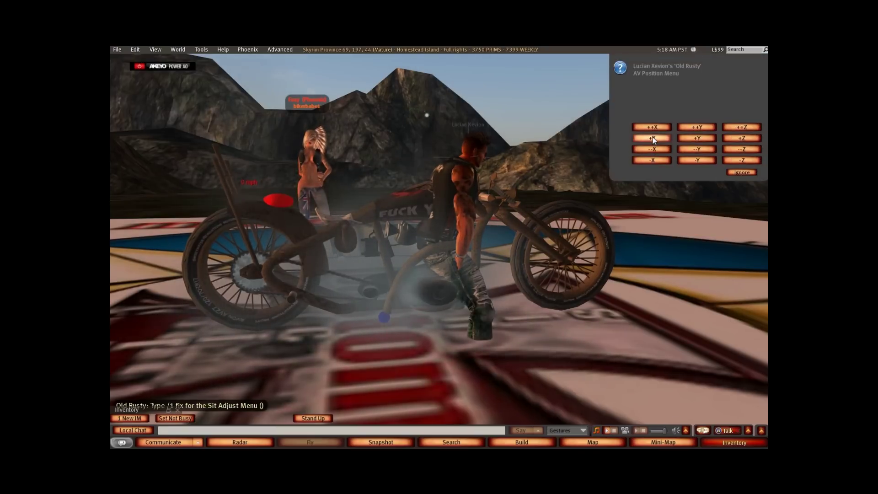
click(653, 129)
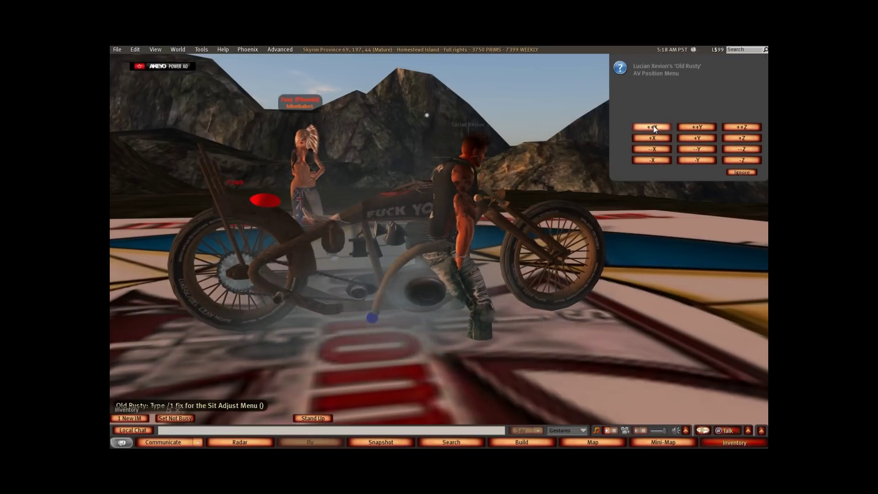
Shift the seated rider backward along X in repeated large steps towards the bike's seat.
click(652, 150)
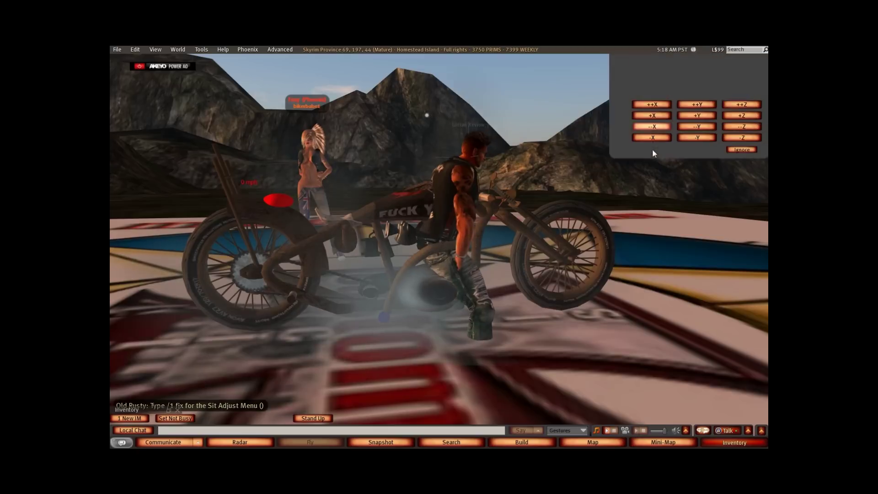
click(653, 149)
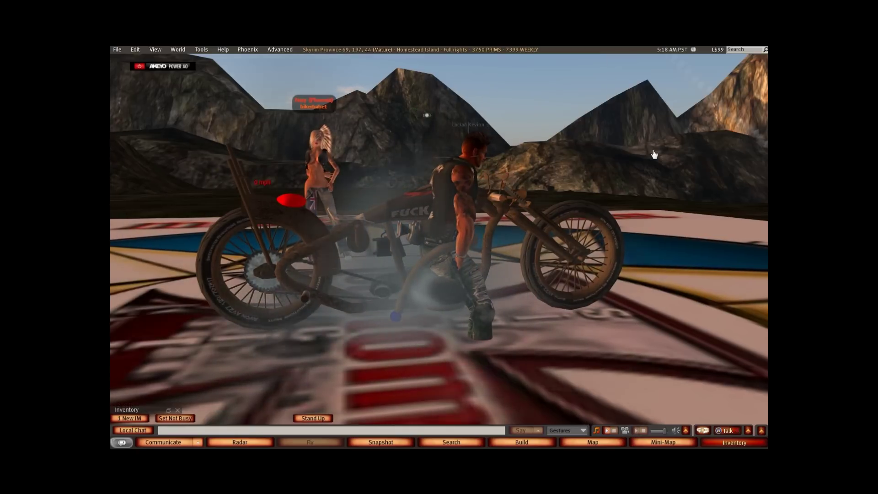
click(653, 149)
click(653, 149)
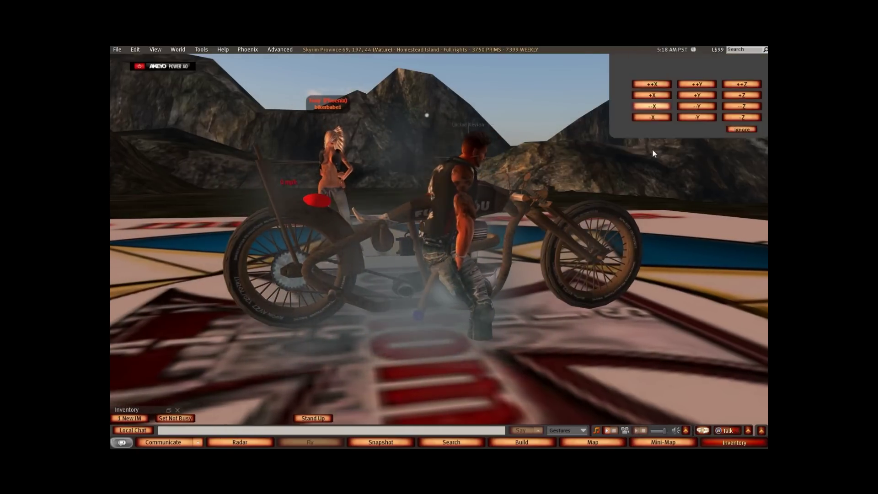
click(652, 150)
click(652, 149)
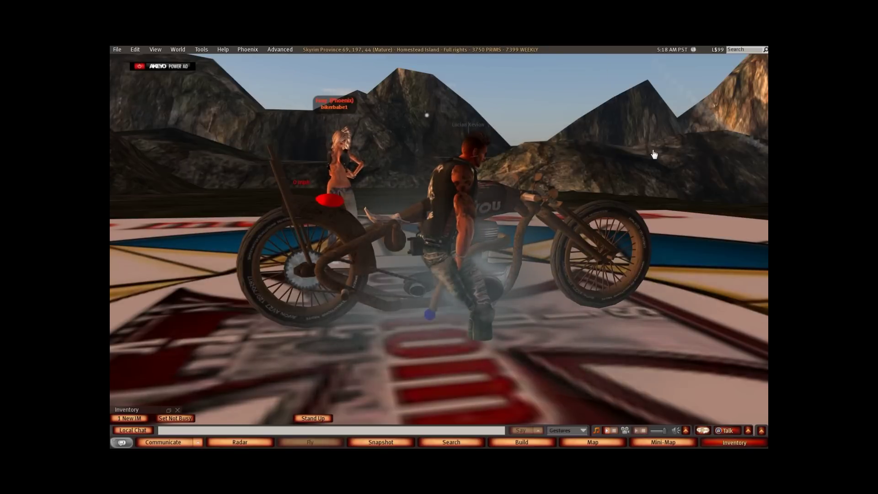
click(653, 149)
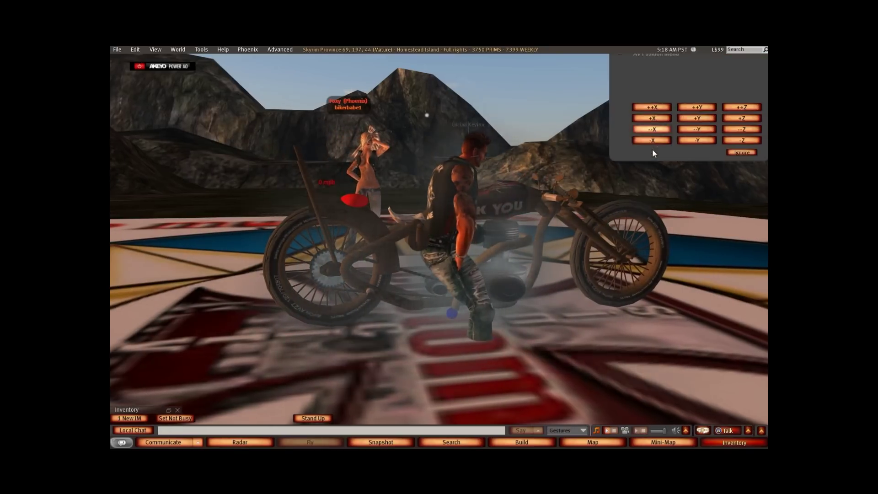
click(652, 150)
click(652, 150)
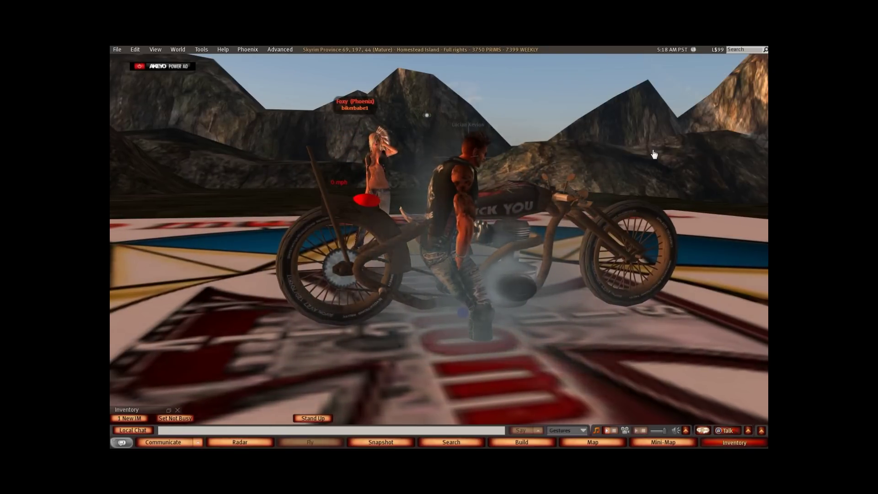
click(653, 150)
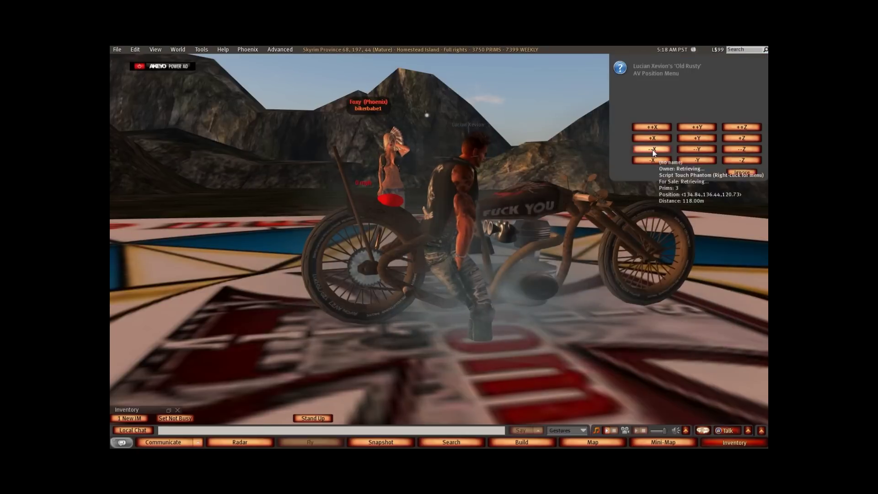
Raise the seated rider along Z in repeated large steps to seat height.
click(740, 128)
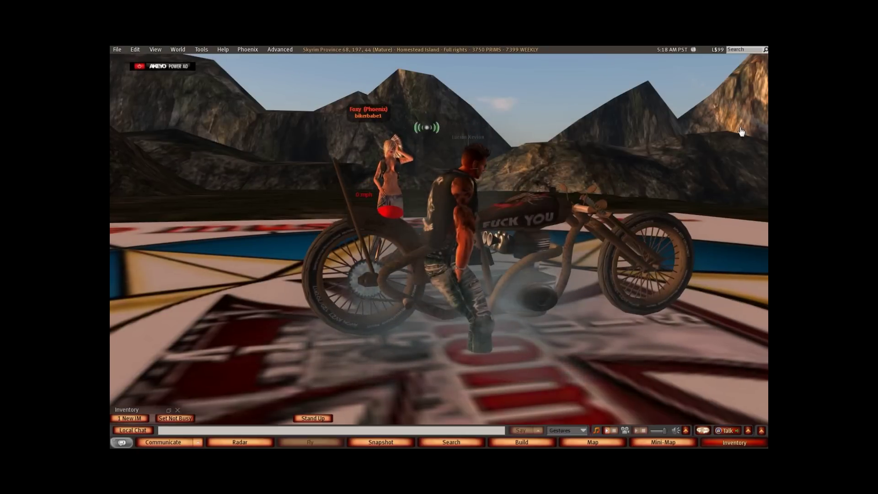
click(740, 128)
click(740, 128)
click(739, 128)
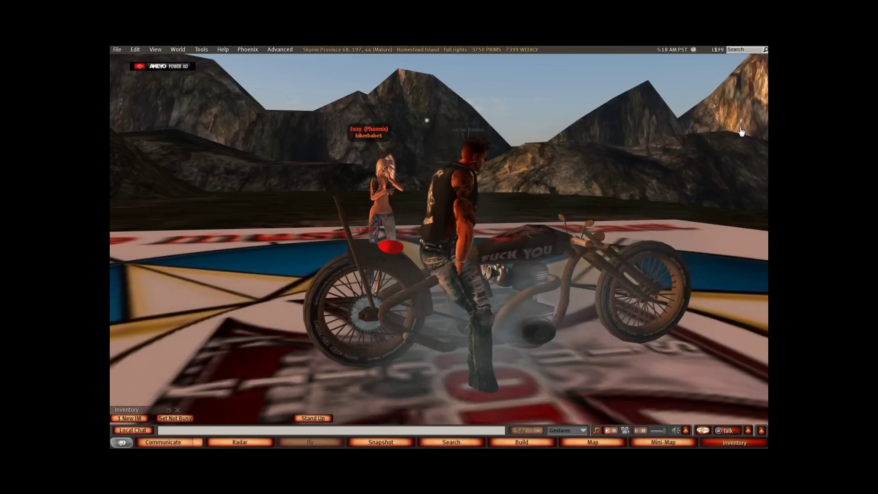
click(739, 127)
Fine-tune the rider's seat with a small forward X step and small downward Z steps, and dismiss the position menu.
alt+drag(464, 238, 686, 243)
alt+drag(443, 250, 443, 169)
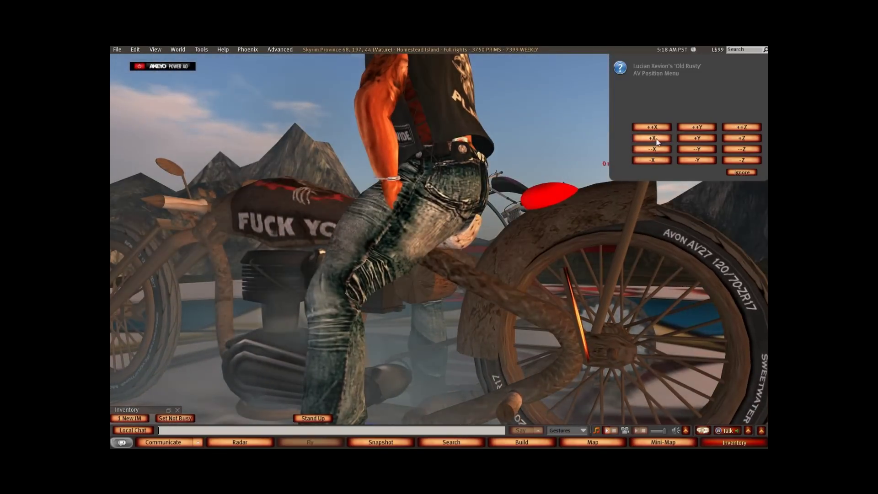
click(655, 138)
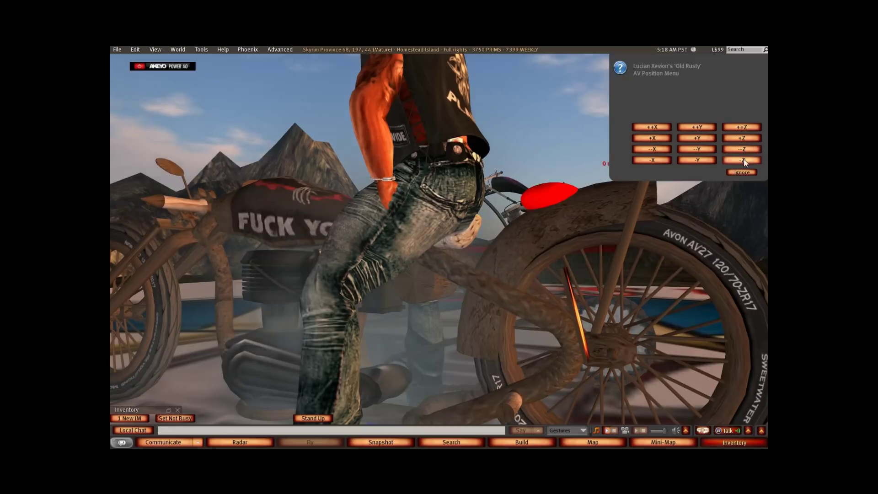
click(743, 160)
click(745, 161)
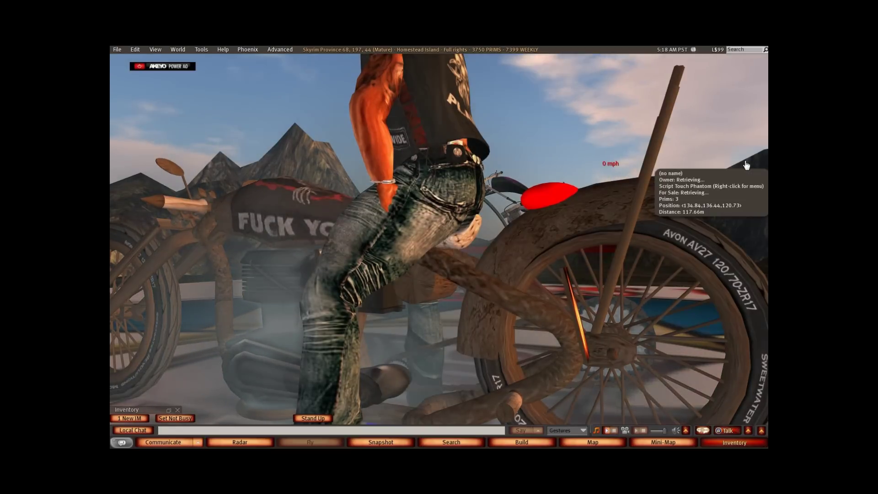
click(745, 160)
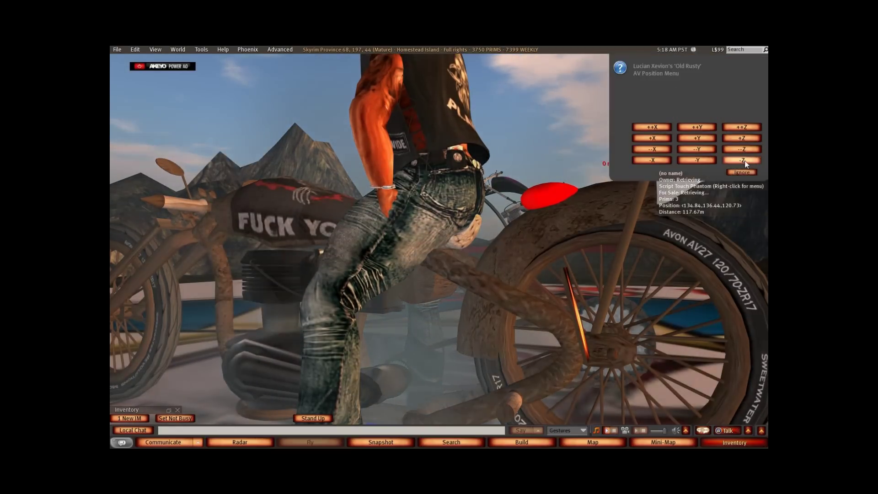
click(743, 173)
Inspect the contents and rotation values of the blue sphere prim at the end of the exhaust pipe.
ctrl+alt+drag(246, 227, 448, 265)
ctrl+alt+drag(316, 327, 454, 250)
right_click(452, 249)
click(467, 265)
click(168, 116)
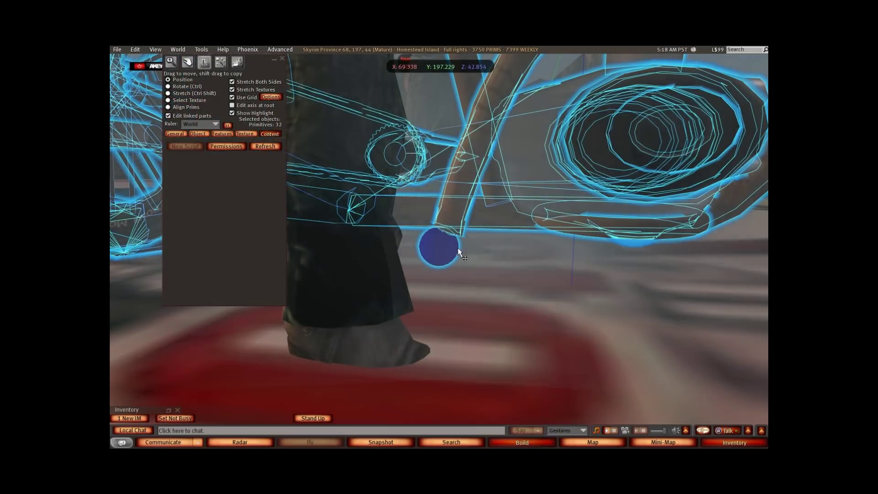
click(442, 258)
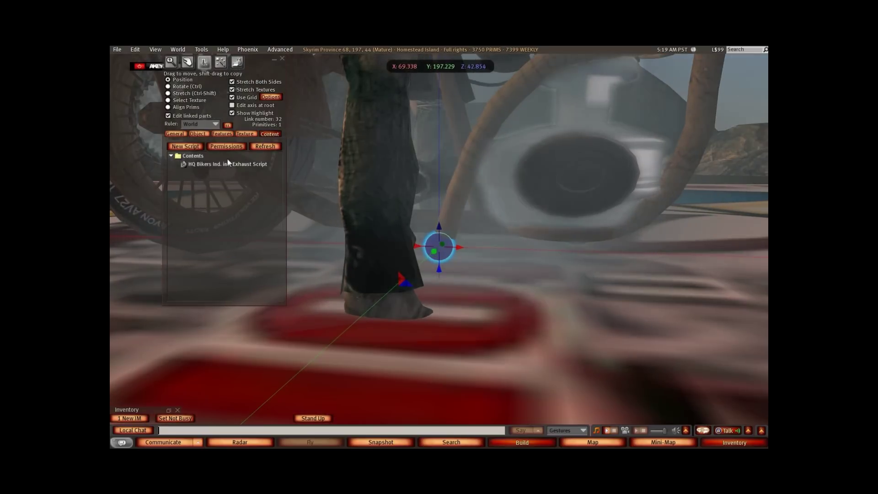
click(168, 86)
click(203, 135)
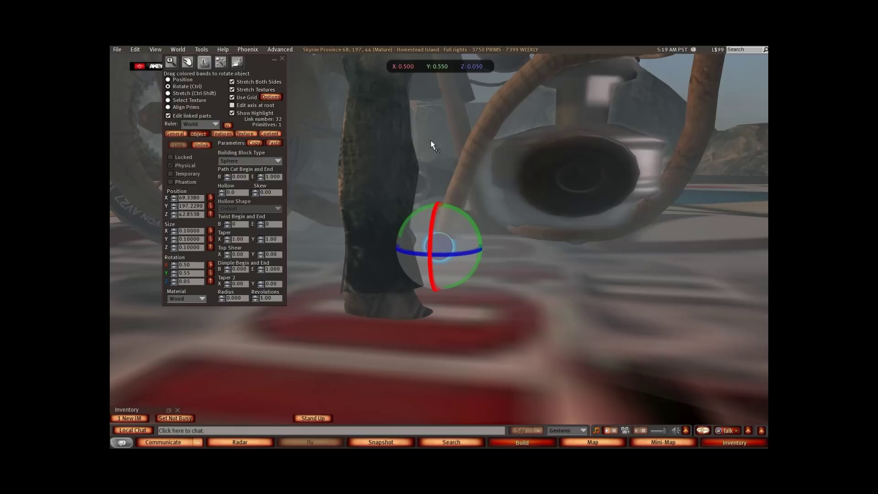
alt+click(443, 221)
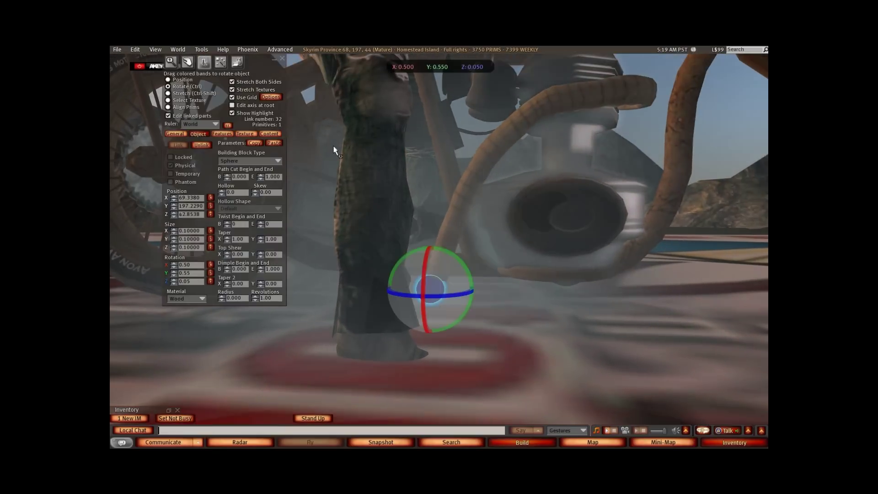
click(281, 59)
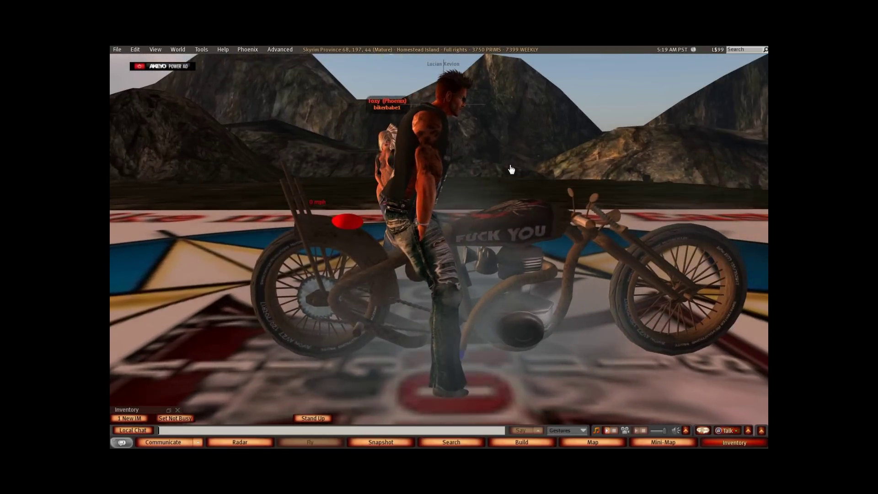
Test ride the motorcycle off the platform, around the surrounding terrain and back towards the platform.
key(Up)
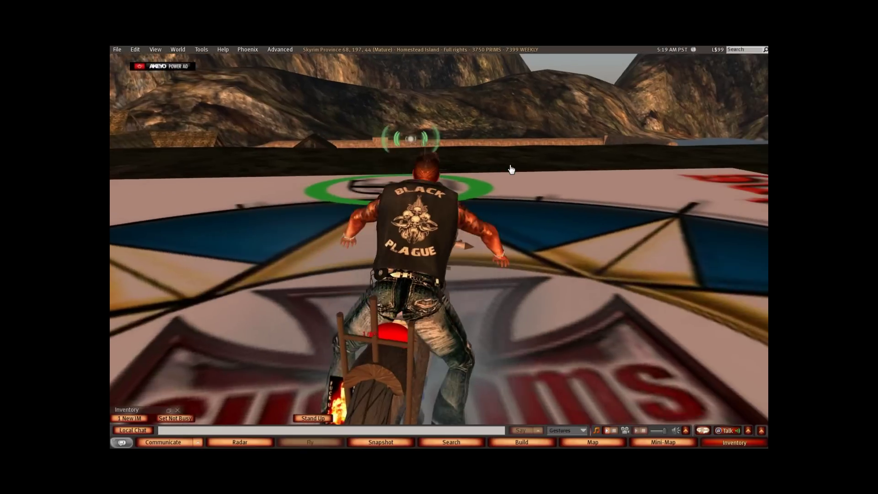
key(Left)
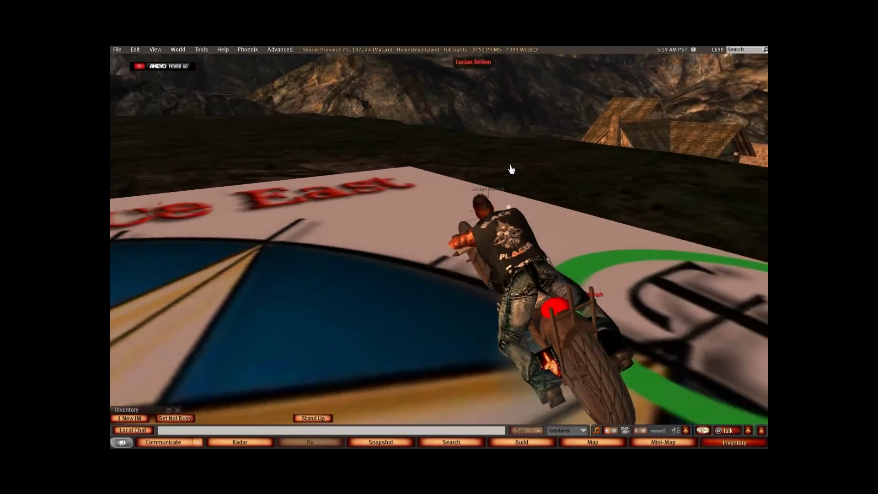
key(Up)
key(Left)
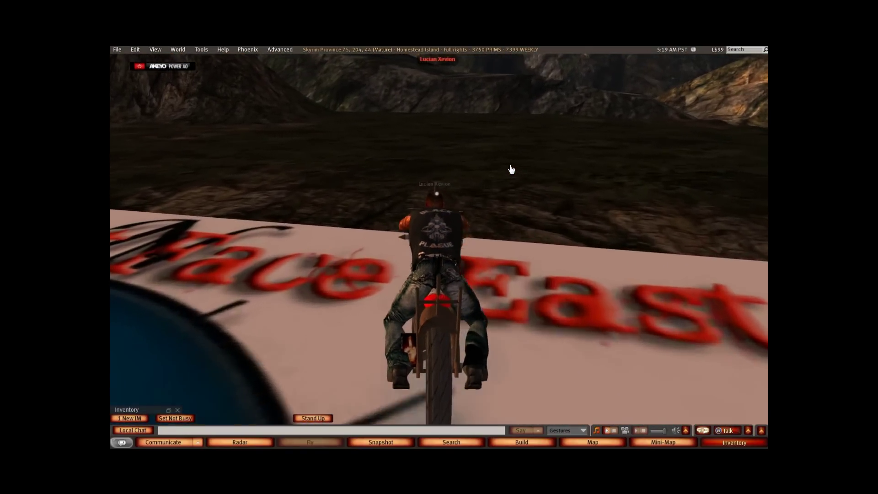
key(Up)
key(Left)
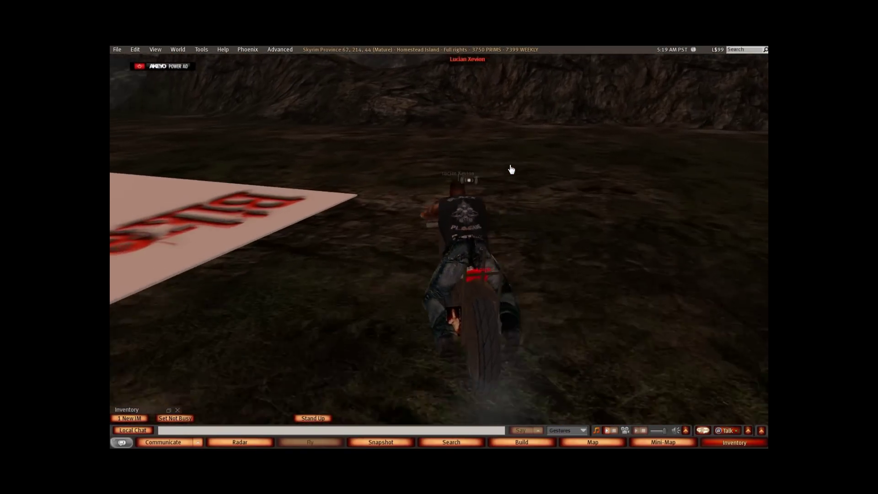
key(Up)
key(Right)
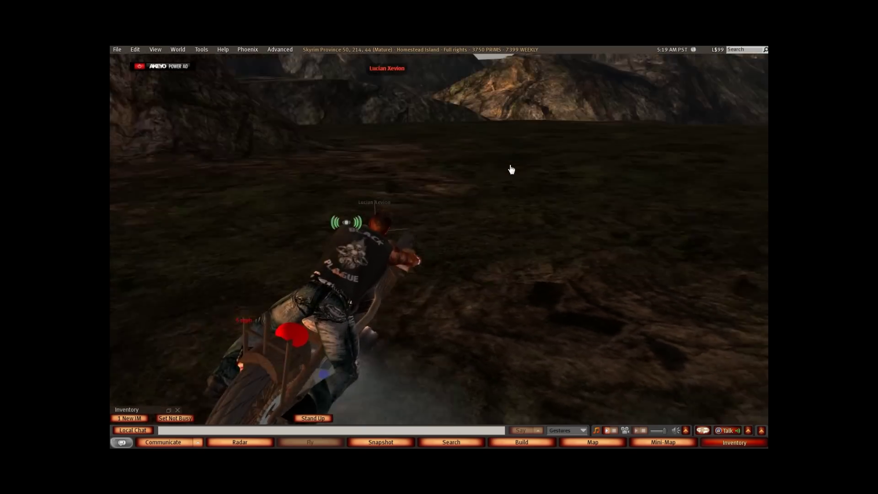
key(Up)
key(Right)
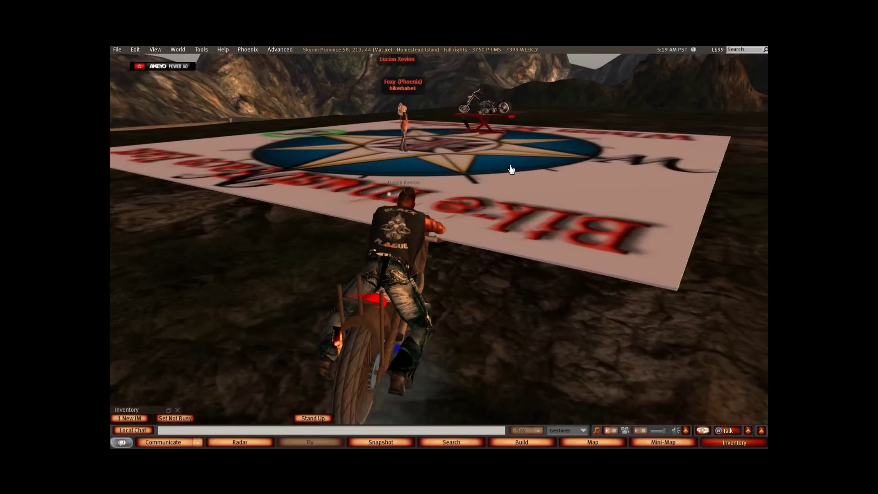
key(Up)
key(Left)
key(Up)
key(Left)
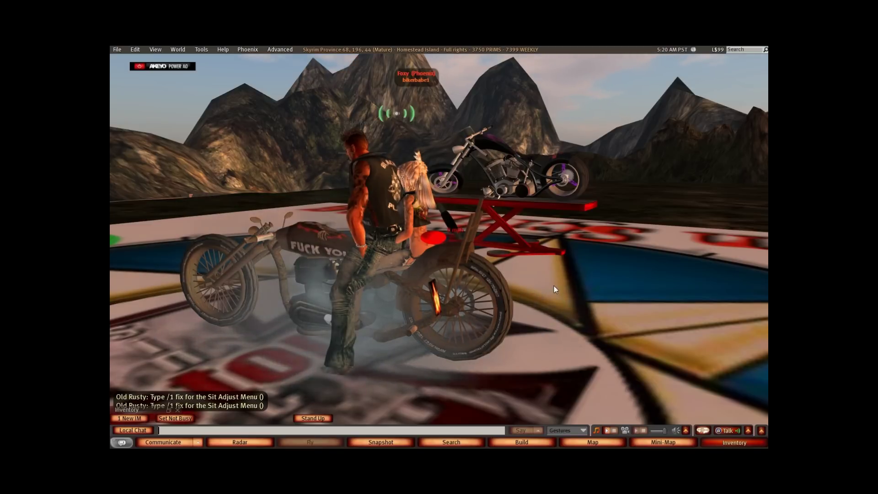
Ride the motorcycle around the platform past the green compass ring and turn back towards its centre.
key(Up)
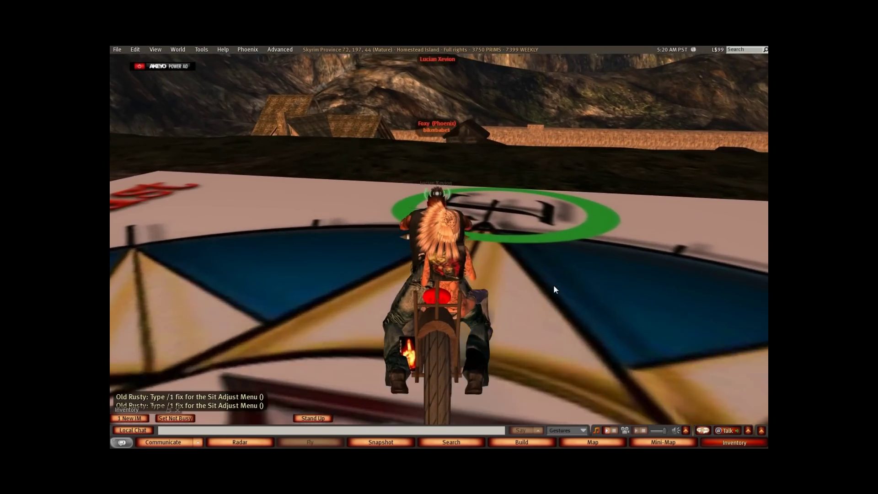
key(Left)
key(Left)
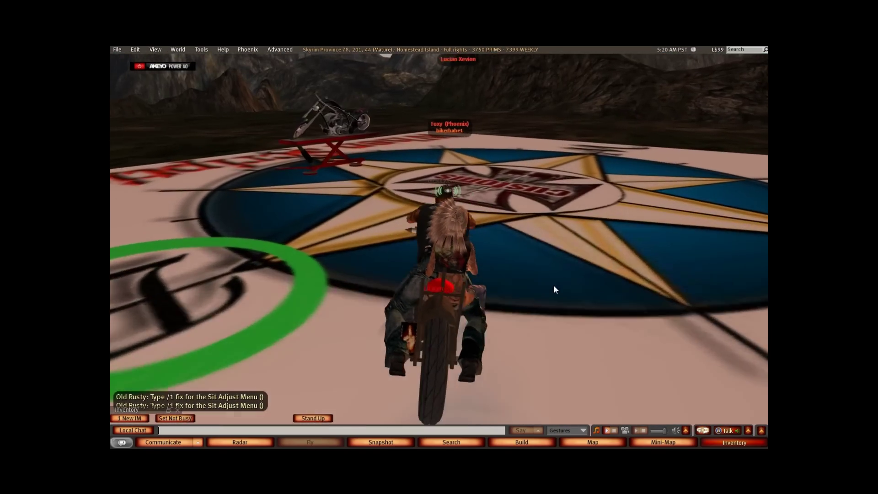
key(Right)
Inspect the red ellipsoid behind the passenger as an individual linked part of the motorcycle, and finish editing.
alt+drag(485, 293, 432, 327)
right_click(477, 260)
click(498, 282)
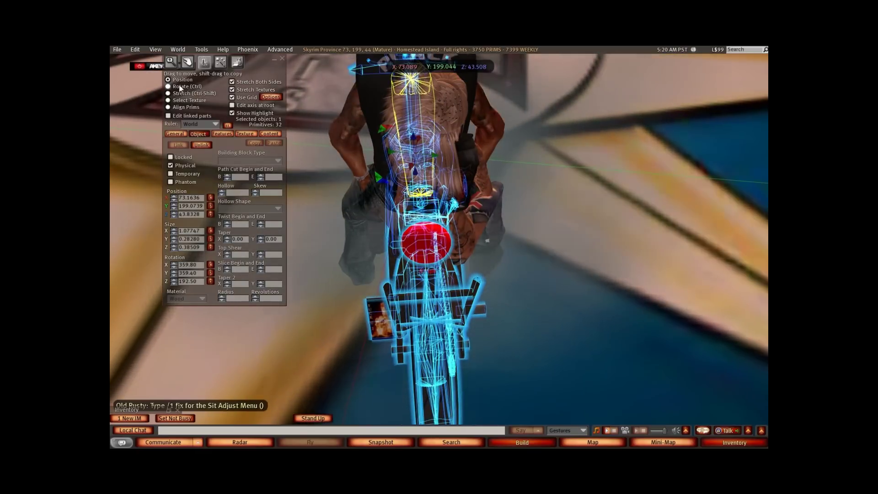
click(177, 115)
click(445, 249)
ctrl+alt+drag(446, 250, 414, 243)
ctrl+alt+drag(470, 210, 462, 233)
click(282, 59)
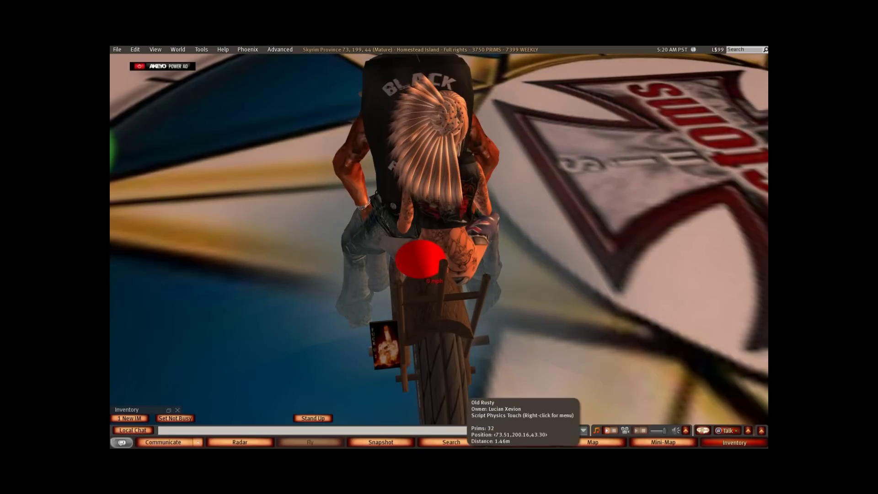
Stand the driver up, view the passenger's pose from several sides, and seat the driver on the motorcycle again.
ctrl+alt+drag(762, 330, 759, 277)
ctrl+alt+drag(489, 269, 484, 292)
click(314, 418)
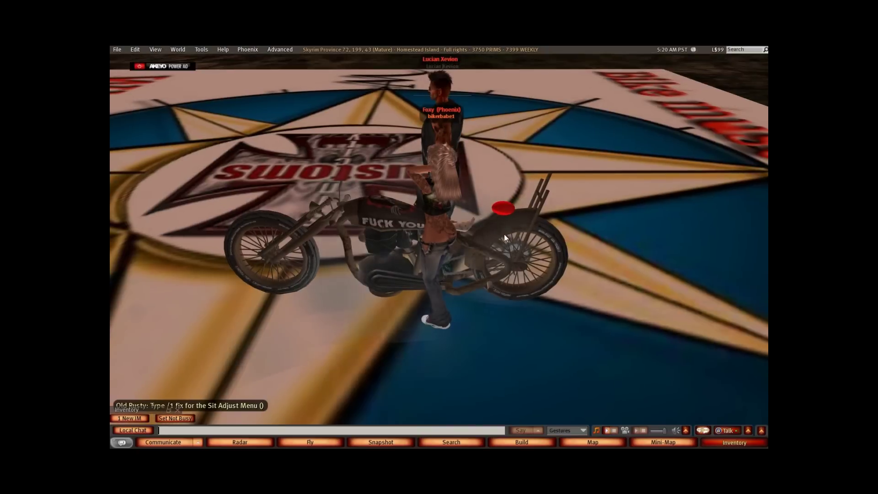
ctrl+alt+drag(501, 221, 654, 192)
alt+drag(393, 224, 441, 252)
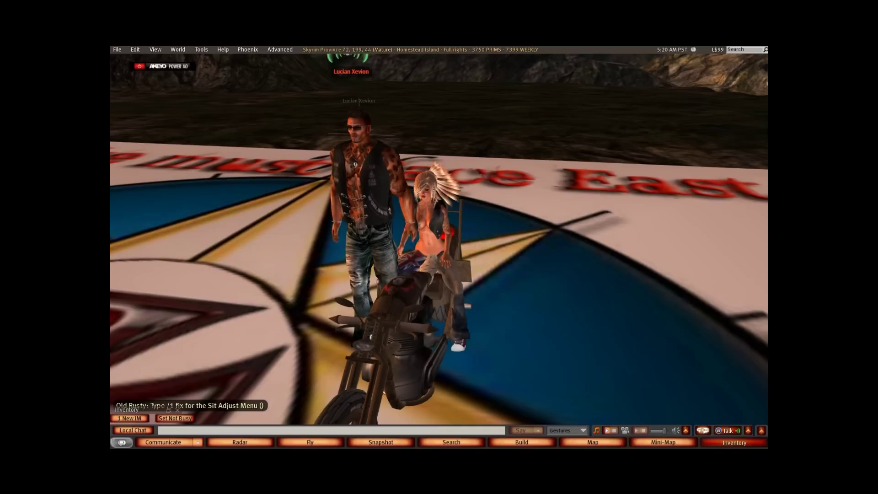
alt+drag(402, 241, 385, 273)
click(363, 265)
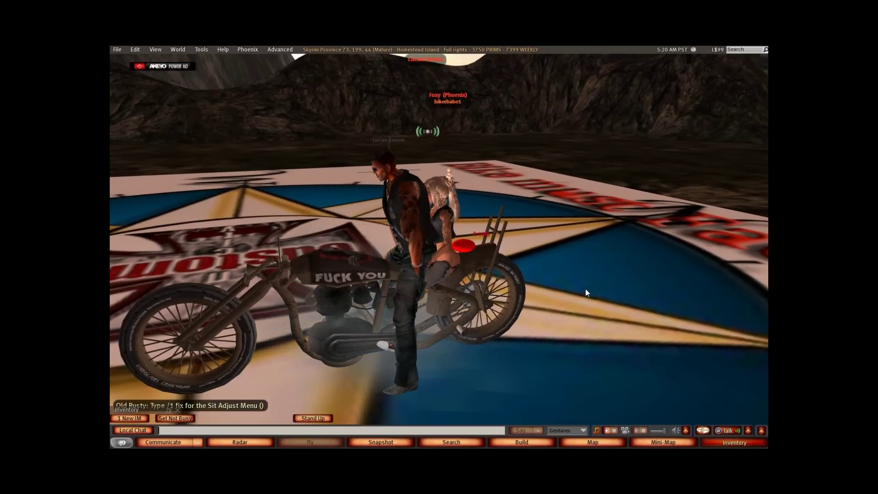
Test ride the motorcycle off the platform, shift up to gear 3 and loop across the terrain back to the platform.
key(Up)
key(Up)
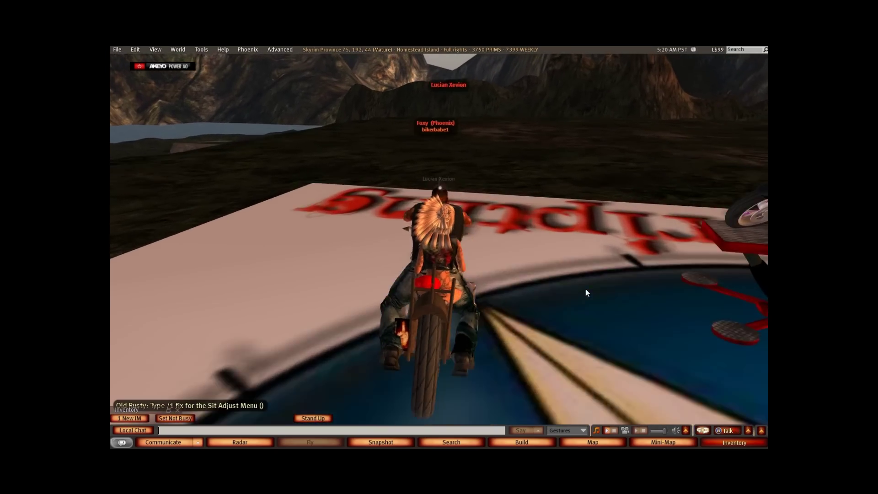
key(Right)
key(Up)
key(Right)
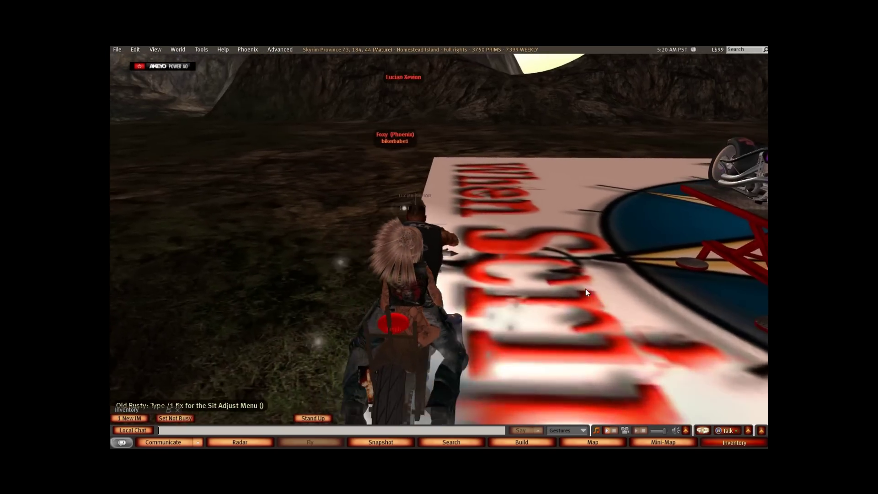
key(Page_Up)
key(Page_Up)
key(Up)
key(Left)
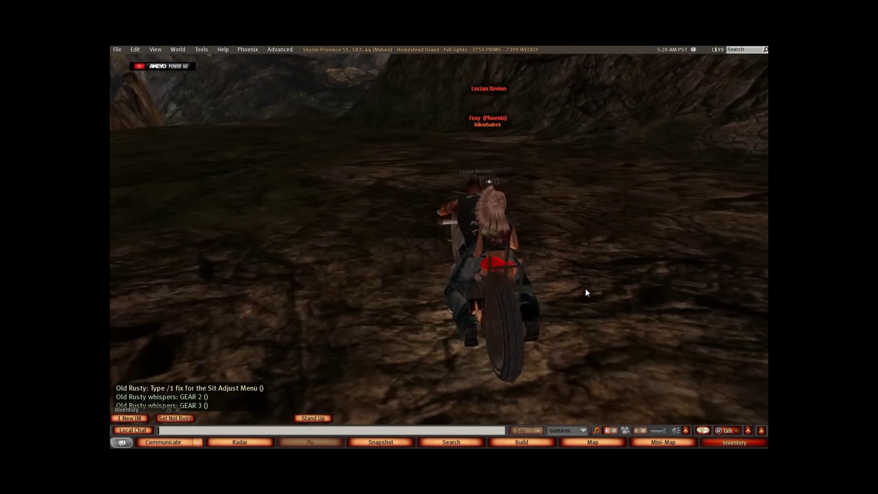
key(Up)
key(Right)
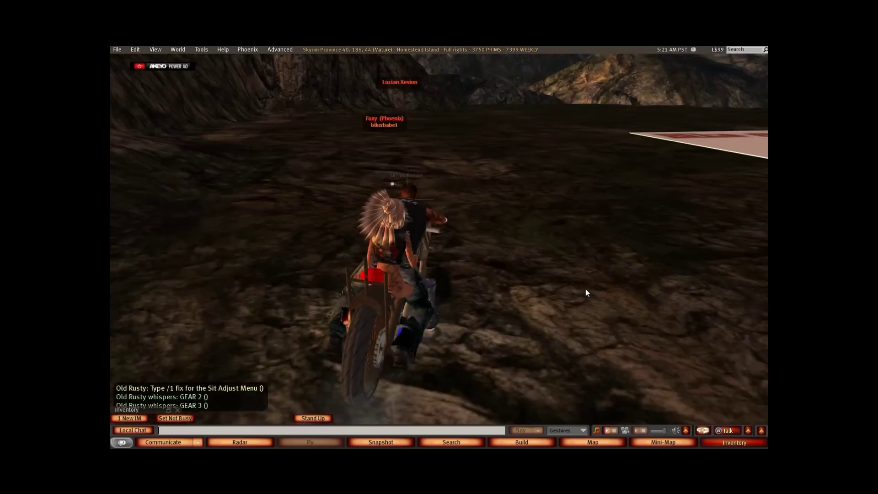
key(Up)
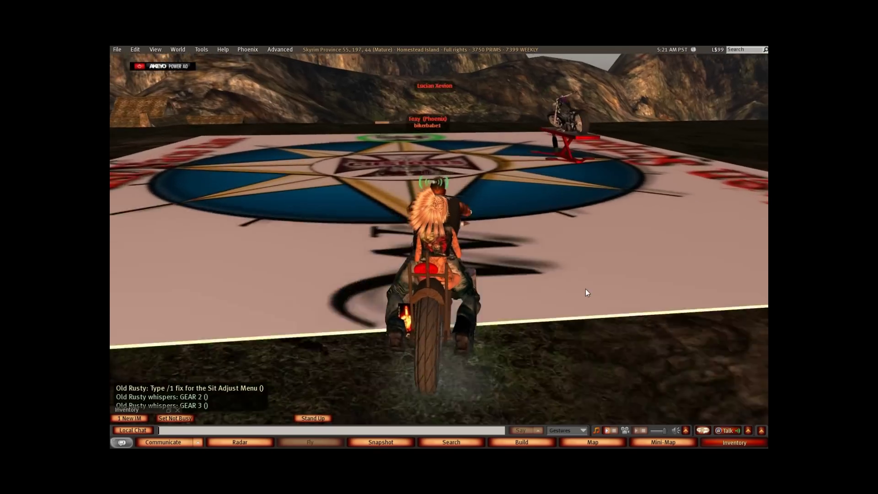
Circle the motorcycle on the platform with tight left turns and bring it to a stop near the centre emblem.
key(Left)
key(Up)
key(Left)
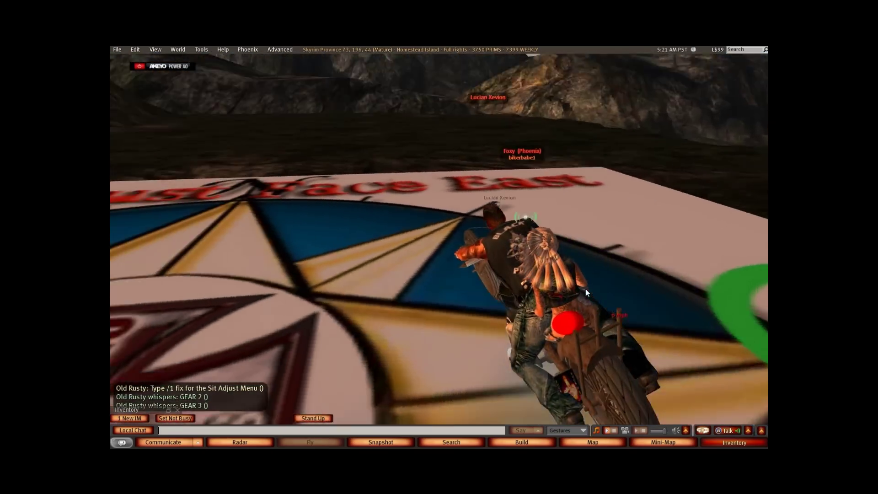
key(Left)
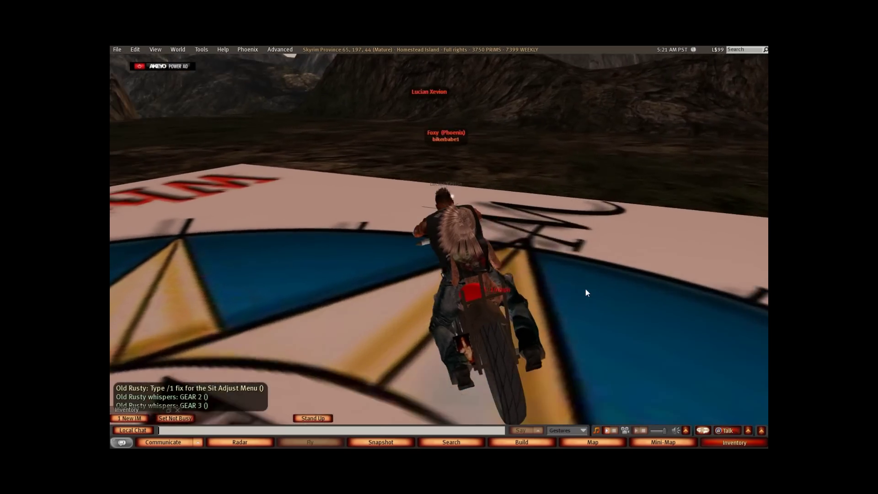
key(Left)
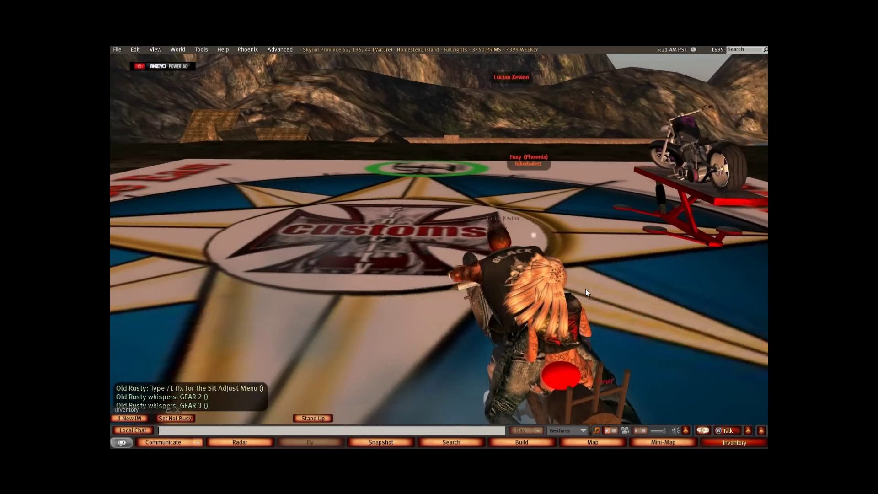
key(Right)
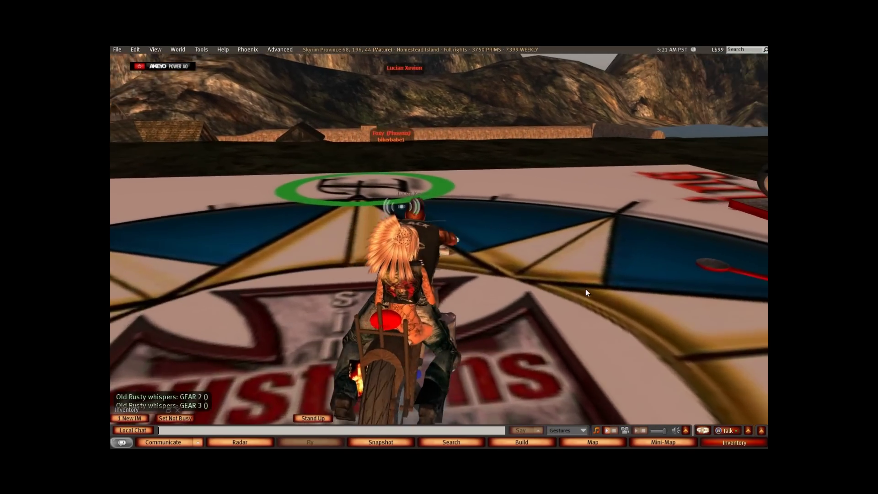
alt+drag(428, 389, 517, 357)
alt+drag(411, 219, 441, 248)
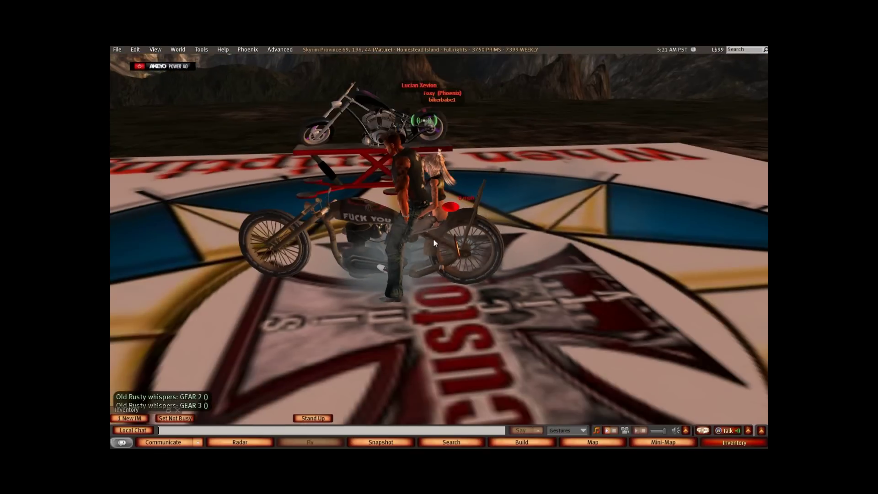
Stand the driver up, set the motorcycle's X, Y and Z rotation to 0, and finish editing.
click(313, 419)
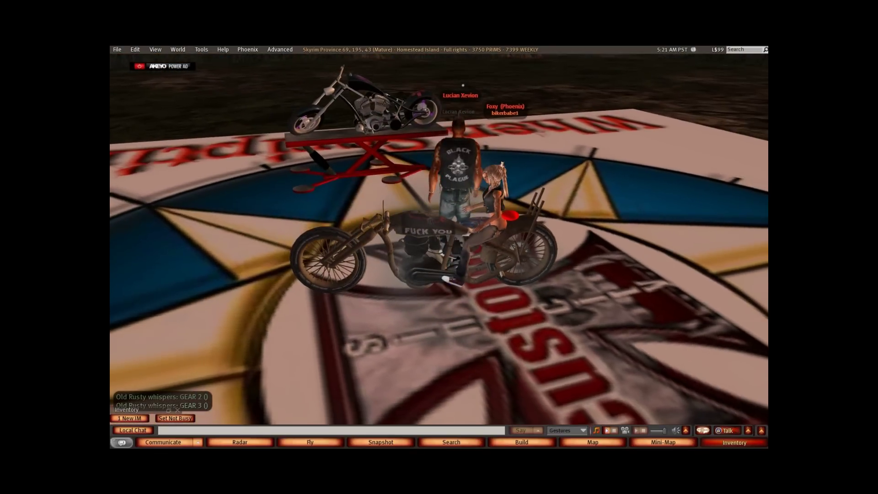
right_click(426, 260)
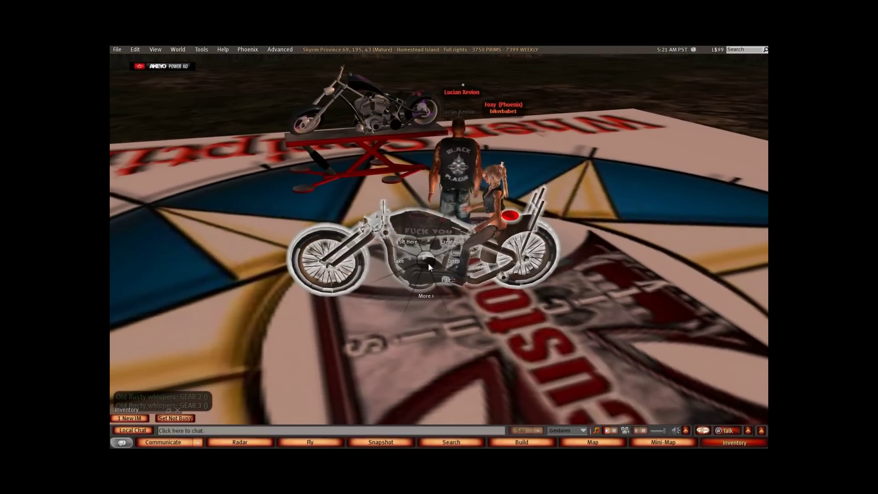
click(450, 284)
double_click(190, 265)
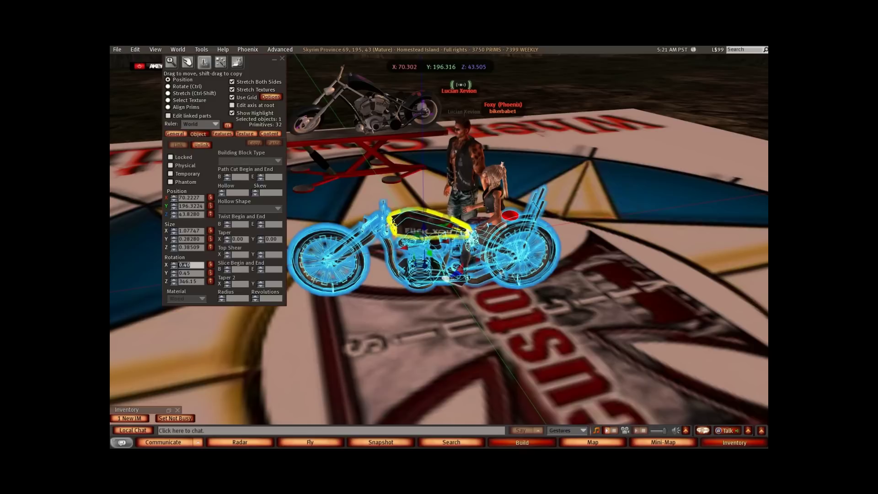
text(0)
key(Tab)
text(0)
key(Tab)
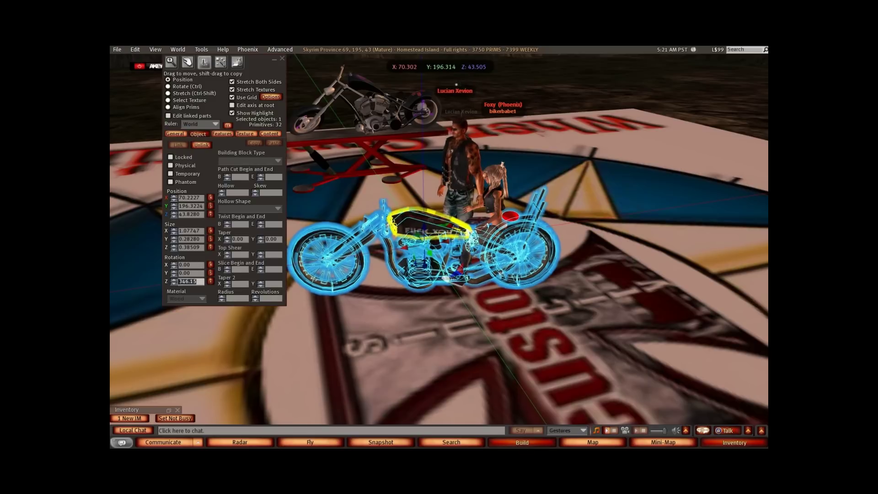
text(0)
key(Tab)
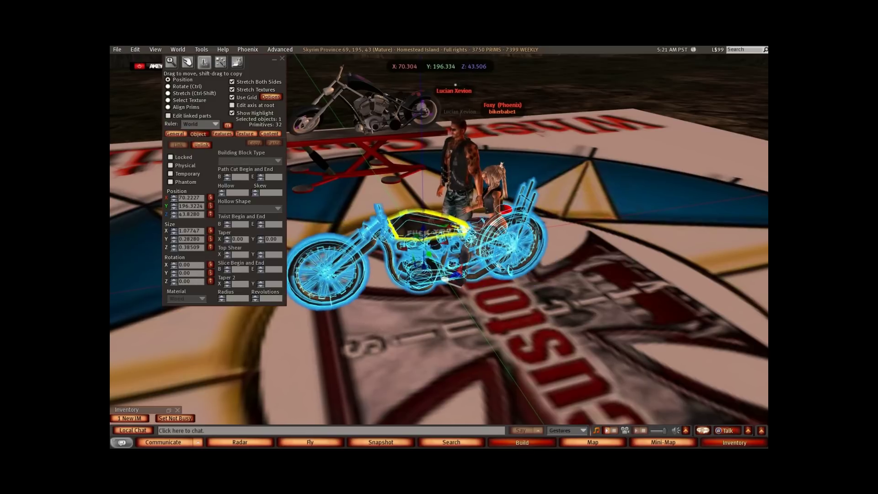
click(282, 58)
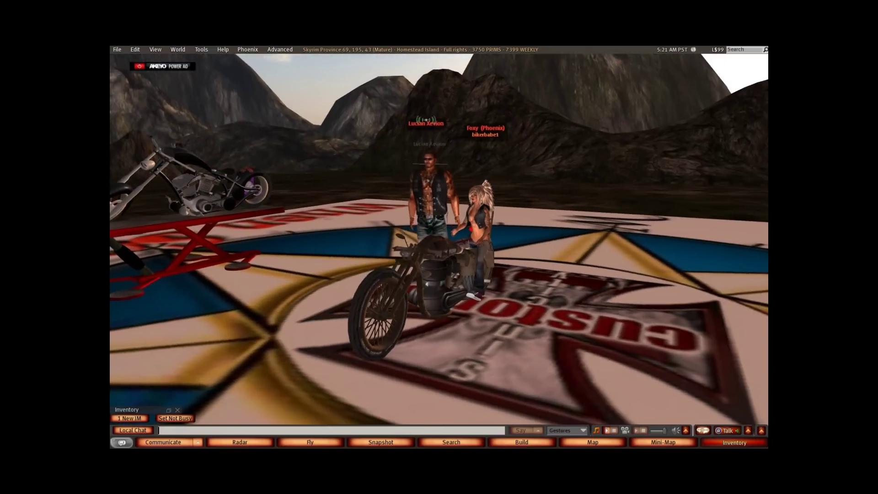
Show the motorcycle's contents and select its sound files from HQgearchange through run.
alt+drag(428, 302, 415, 335)
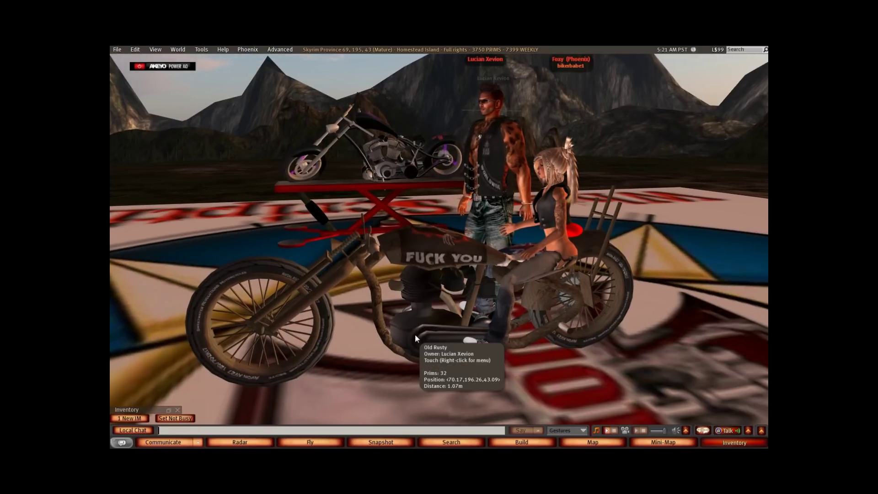
alt+click(443, 286)
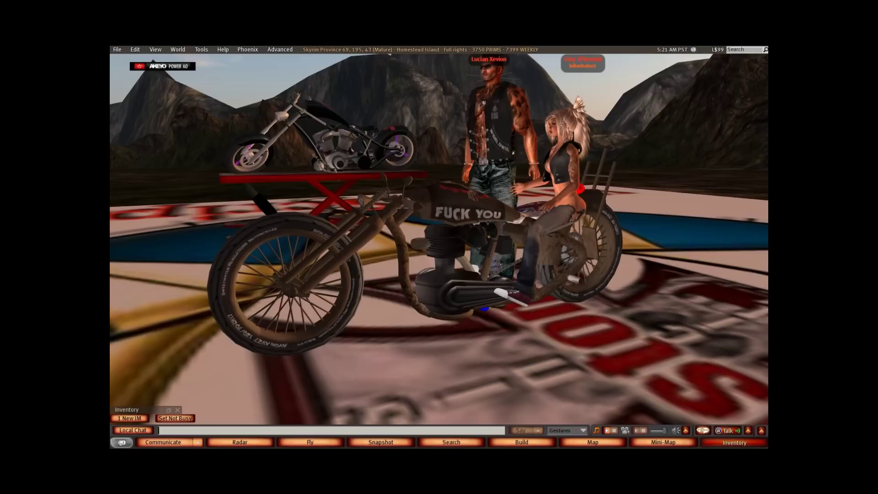
right_click(440, 254)
click(460, 266)
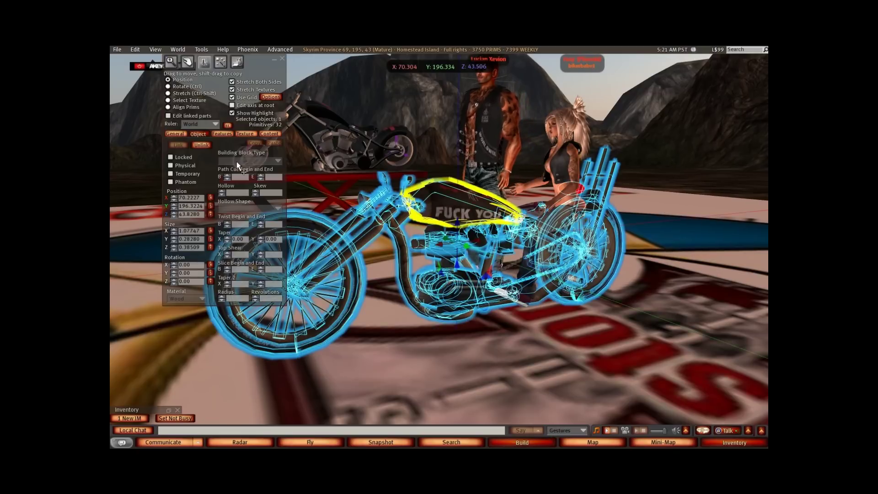
click(269, 134)
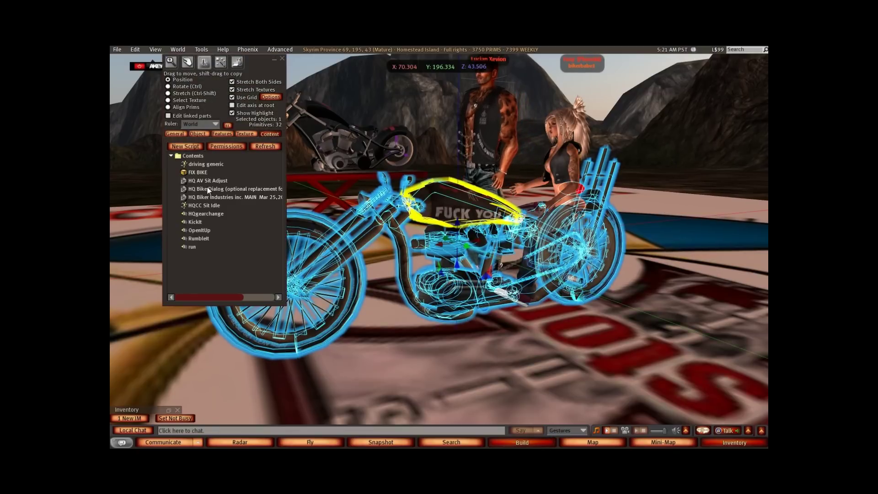
click(197, 214)
shift+click(193, 246)
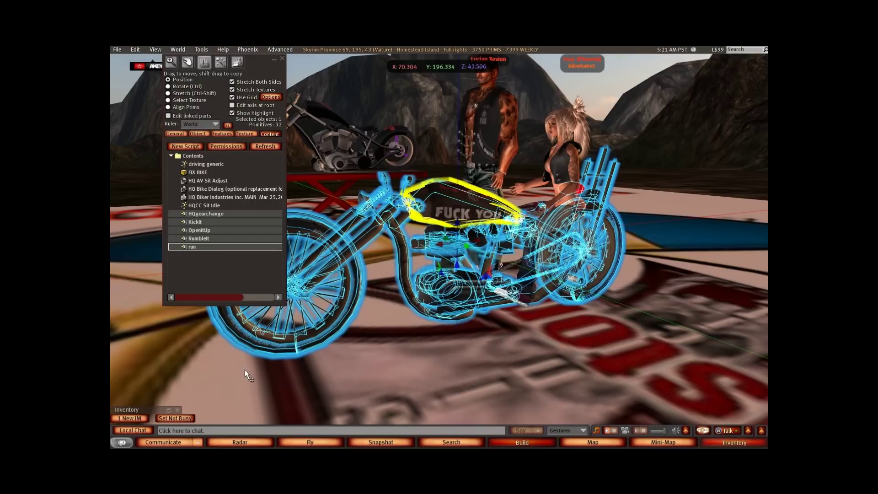
Bring up the inventory, collapse the Old Rusty folder and expand the Sounds folder.
click(169, 409)
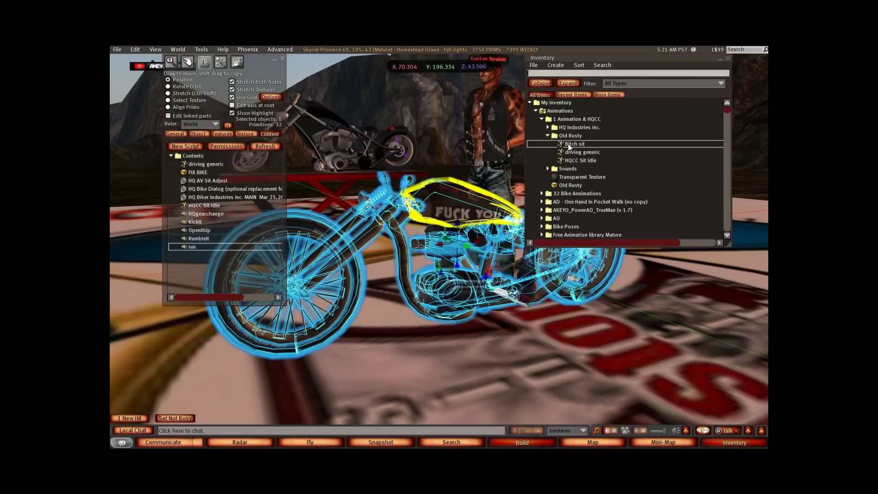
click(548, 135)
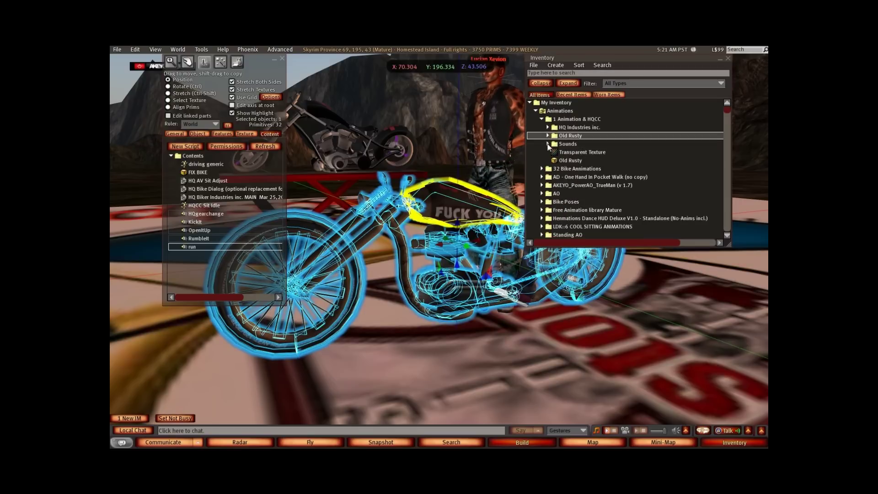
click(548, 144)
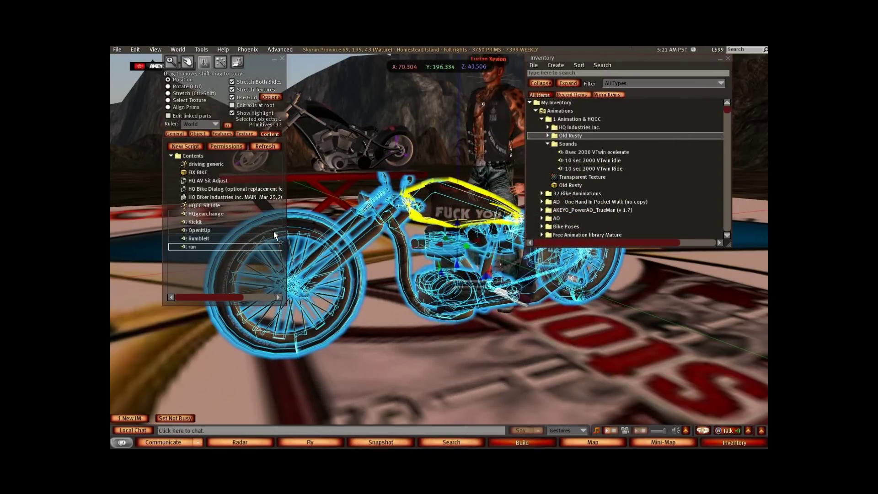
Rename the inventory sound 10 sec 2000 VTwin Ride to run, matching the sound in the motorcycle's contents.
click(192, 247)
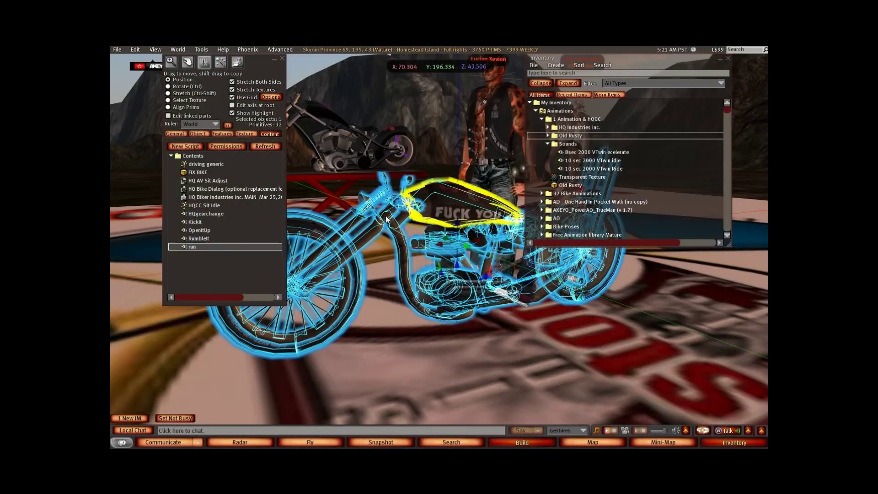
click(591, 169)
right_click(592, 169)
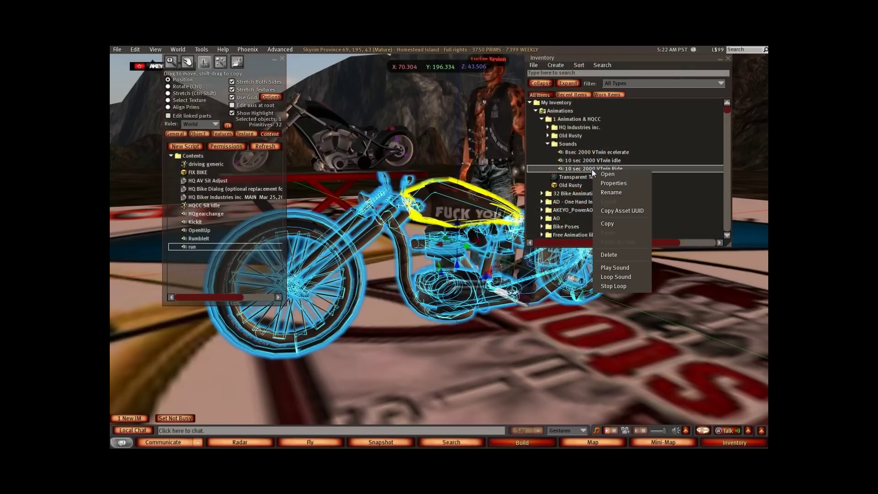
click(608, 192)
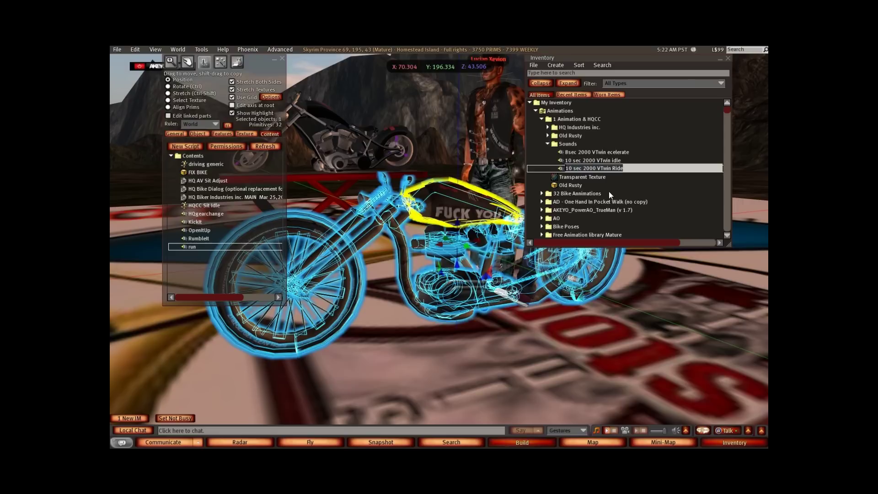
text(run)
key(Return)
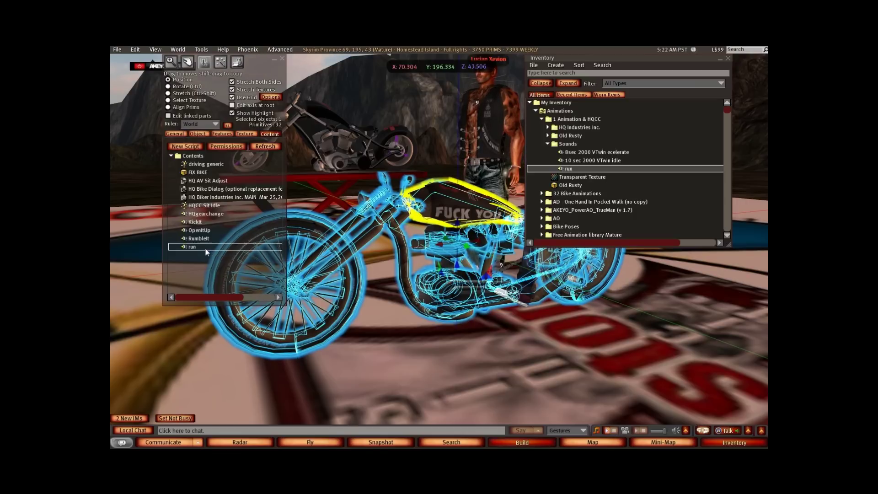
right_click(211, 208)
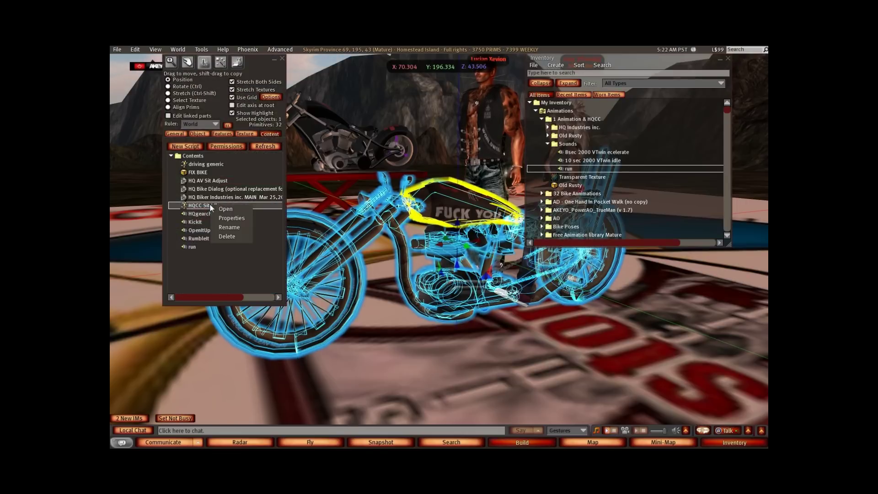
click(276, 247)
click(203, 239)
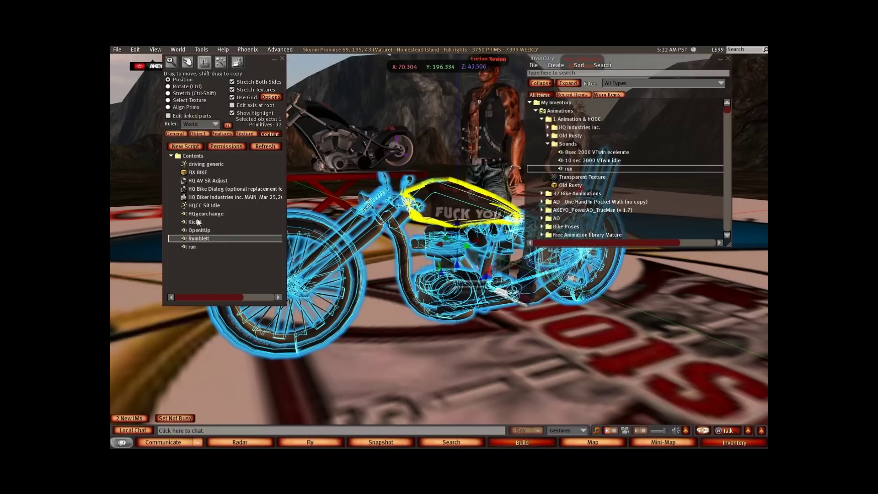
right_click(197, 222)
click(193, 232)
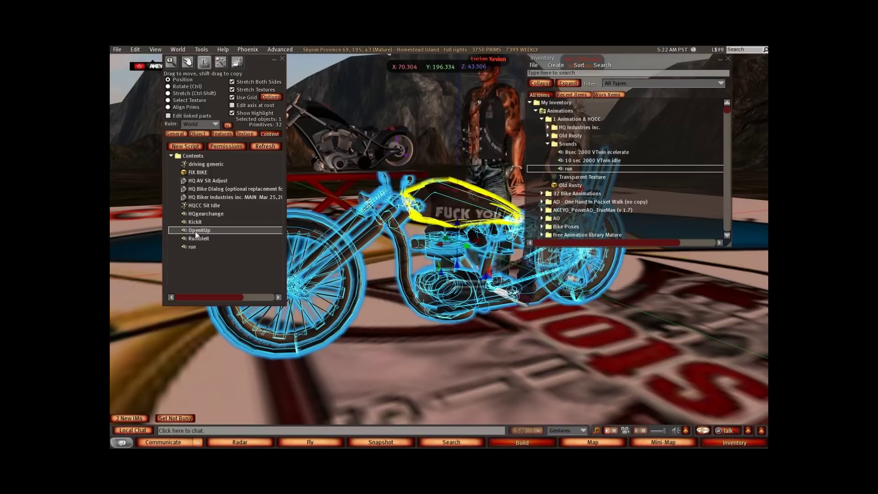
Rename the inventory sound 10 sec 2000 VTwin idle to RumbleIt, copying the name from the matching sound in the motorcycle's contents.
right_click(202, 237)
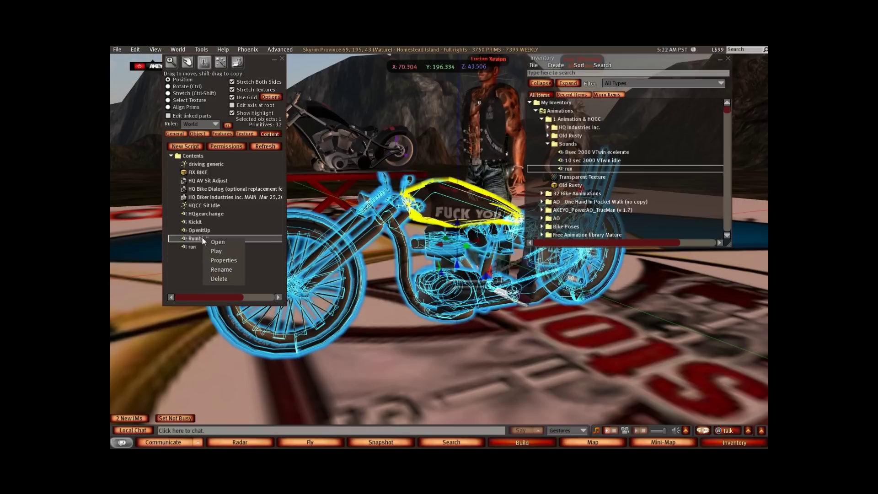
click(233, 267)
key(ctrl+c)
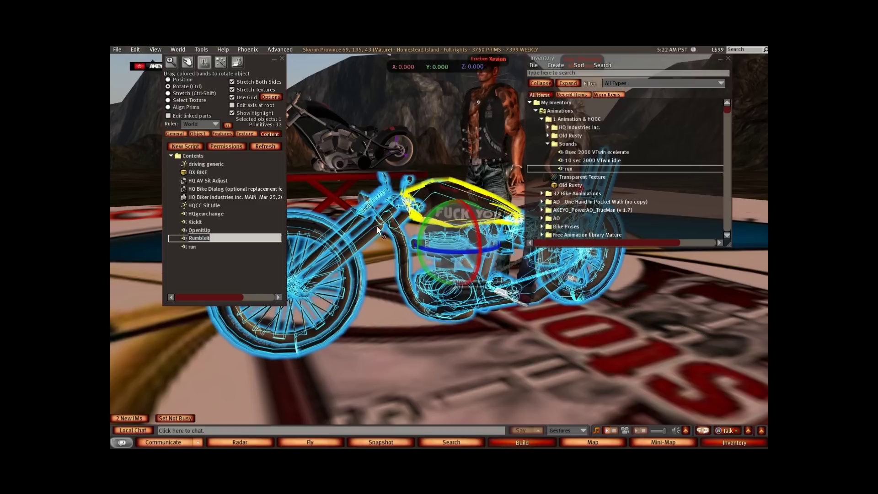
right_click(579, 161)
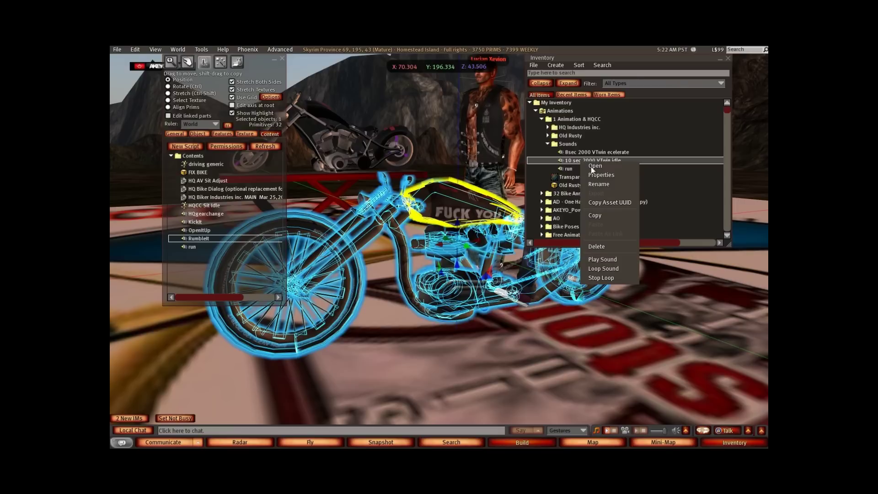
click(604, 184)
key(ctrl+v)
key(Return)
drag(567, 162, 236, 238)
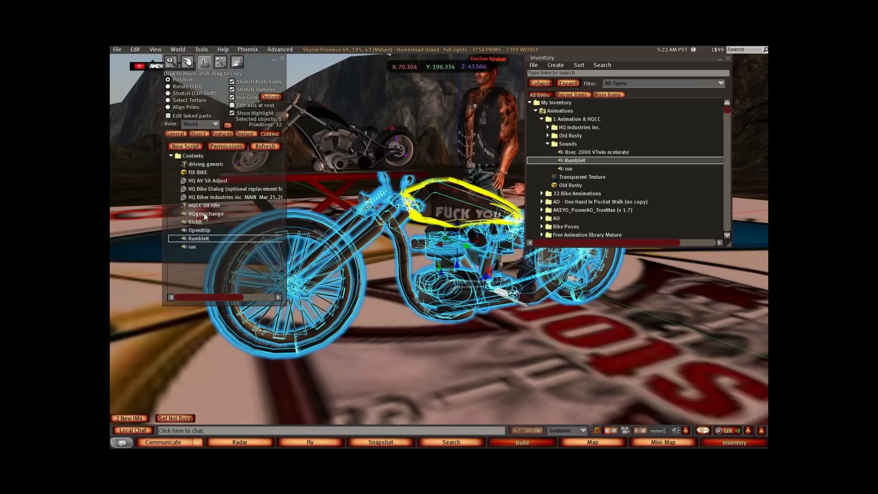
Rename the inventory sound 8sec 2000 VTwin ecelerate to OpenItUp, copying the name from the motorcycle's contents.
right_click(201, 230)
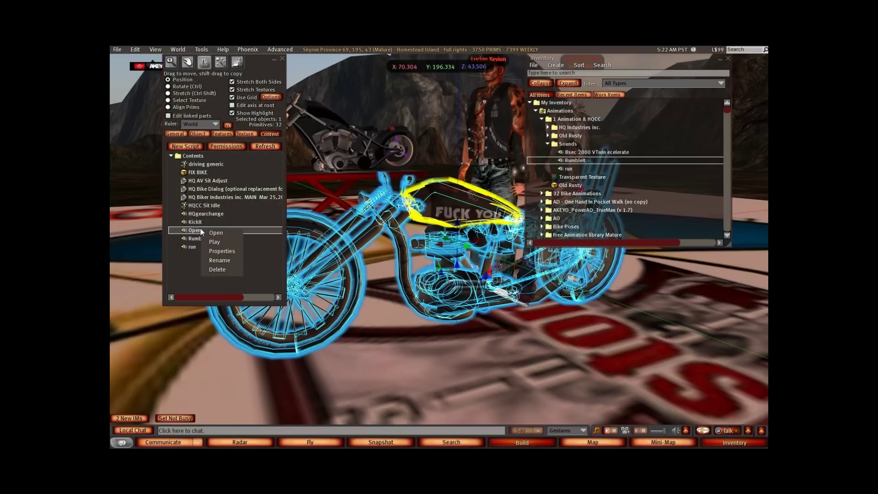
click(219, 258)
key(ctrl)
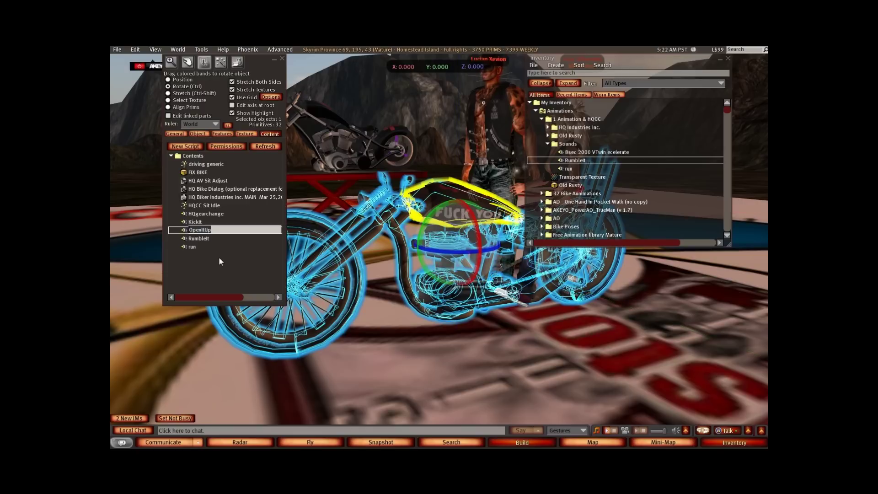
key(ctrl+c)
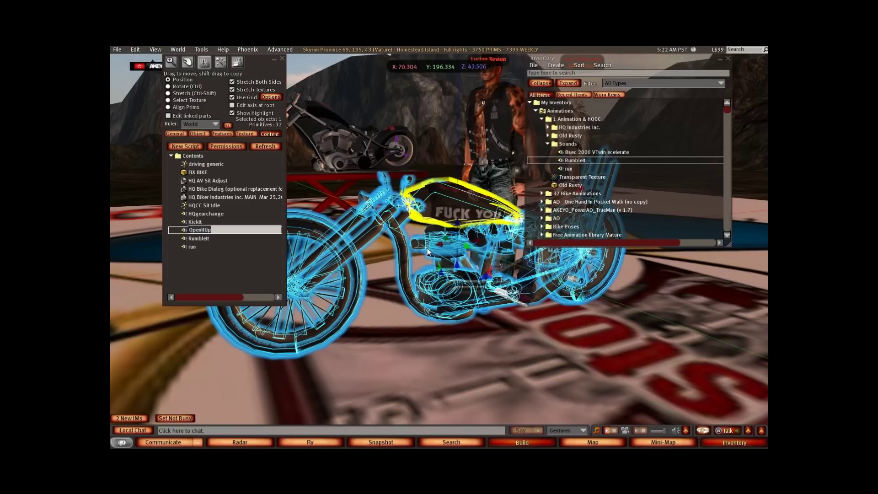
right_click(601, 152)
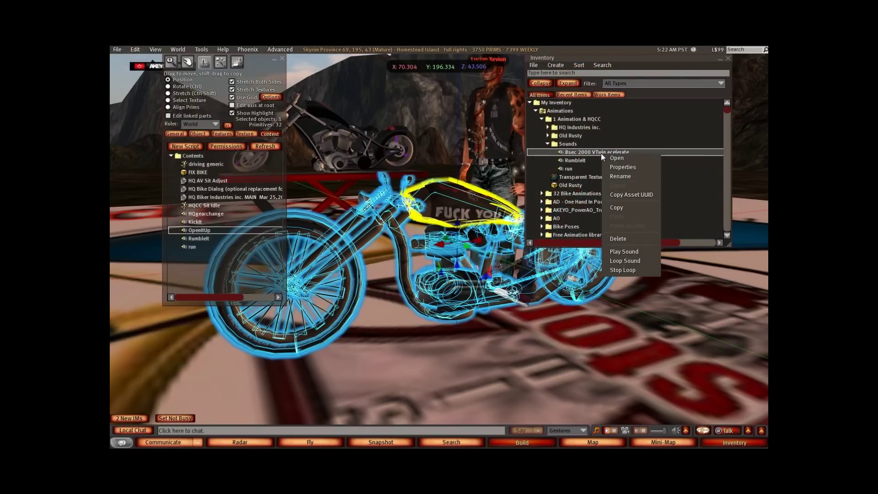
click(624, 177)
key(ctrl+v)
key(Return)
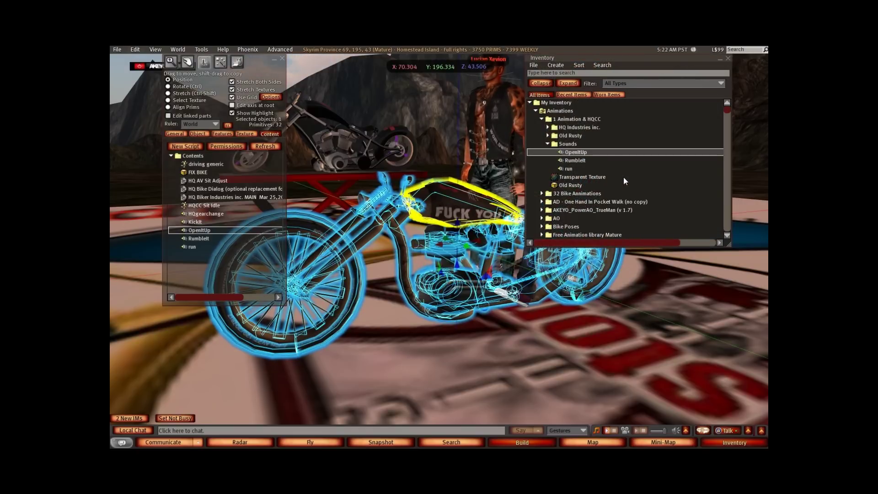
Delete the original OpenItUp, RumbleIt and run sounds from the motorcycle's contents.
shift+click(190, 246)
right_click(202, 232)
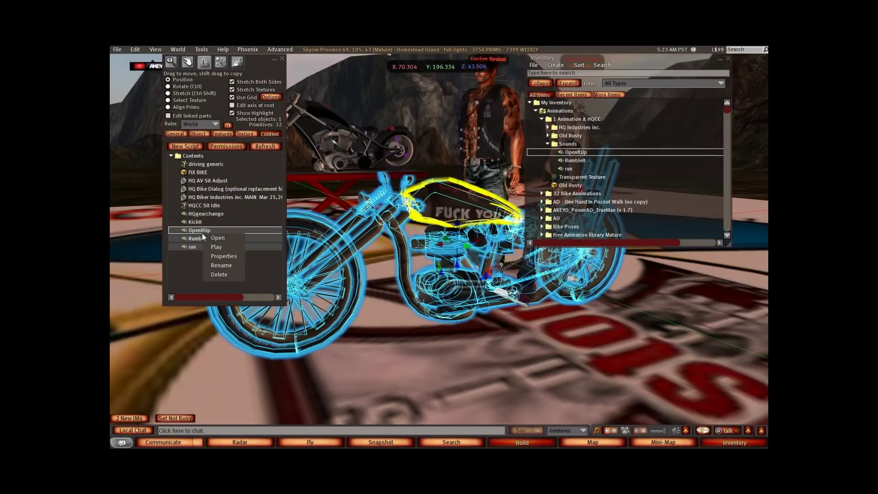
click(219, 274)
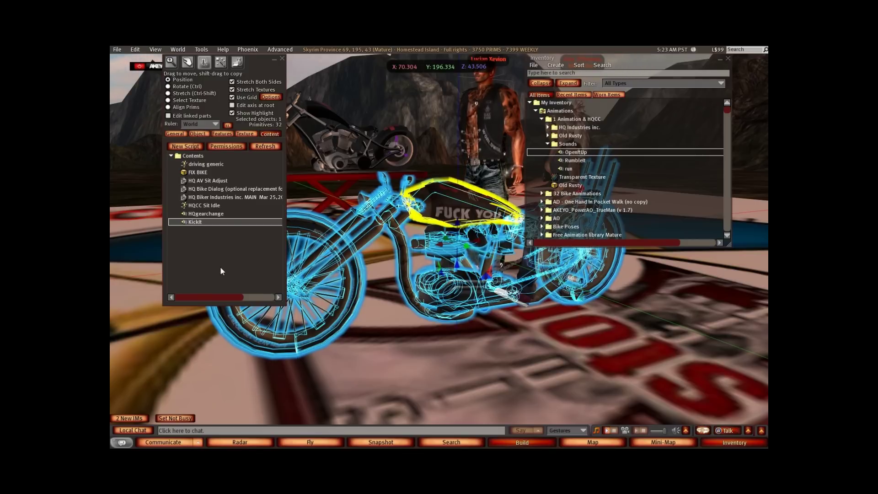
Add the renamed OpenItUp, RumbleIt and run sounds from the inventory to the motorcycle's contents.
click(567, 154)
drag(561, 152, 260, 240)
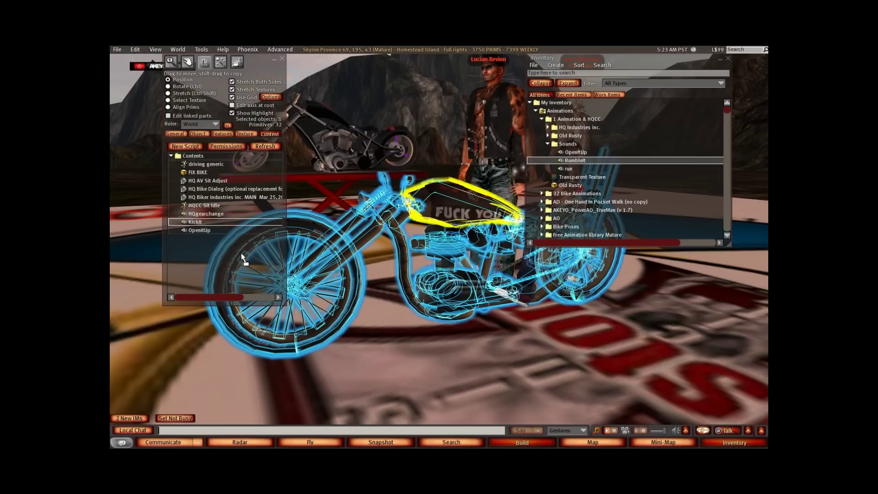
click(567, 160)
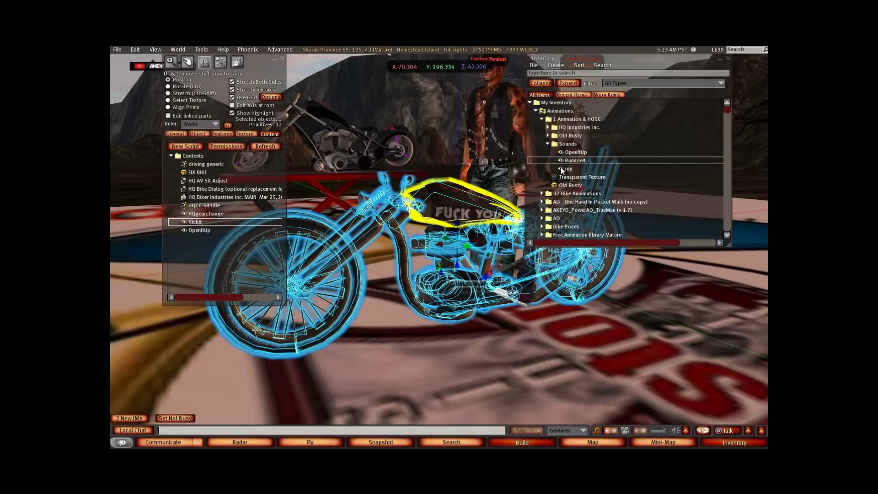
click(563, 169)
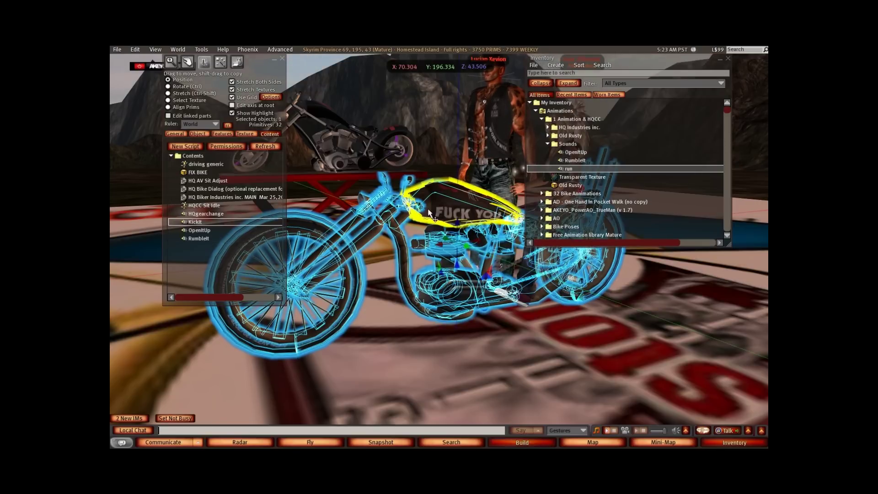
Enable editing of linked parts, apply Transparent Texture to the red disc behind the passenger, and set its color to white.
alt+drag(492, 198, 439, 192)
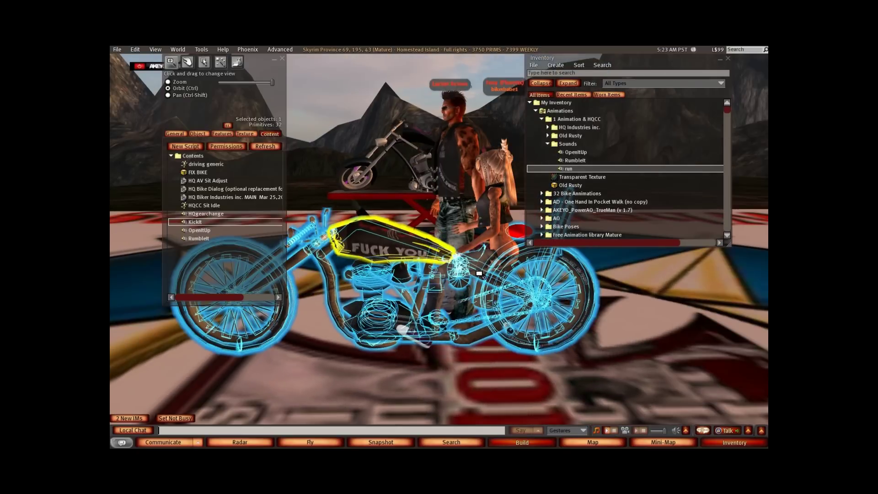
ctrl+alt+drag(517, 249, 430, 234)
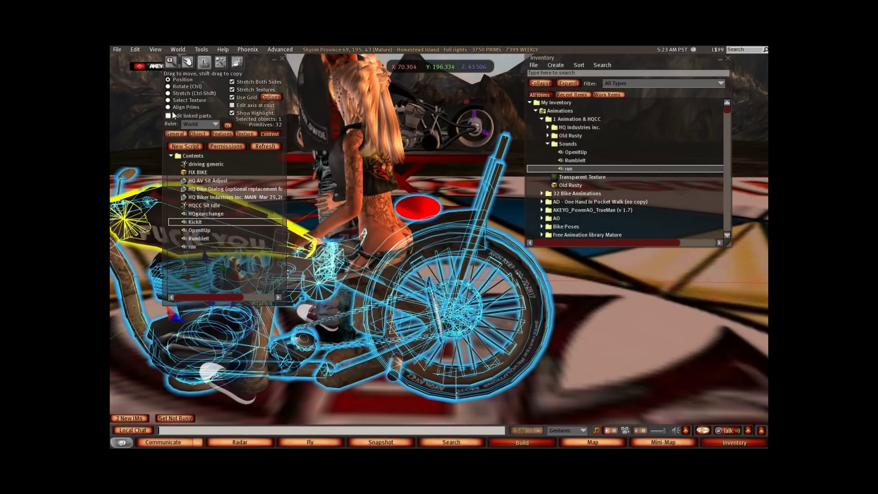
click(169, 116)
click(433, 211)
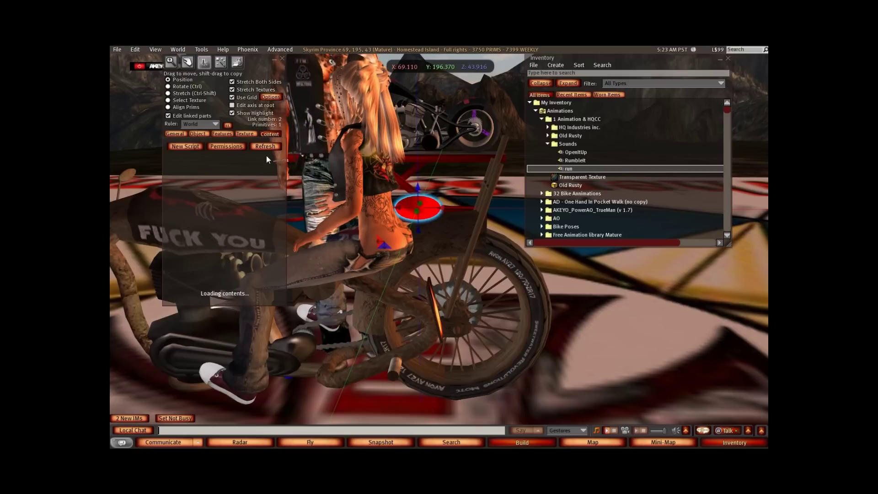
click(246, 135)
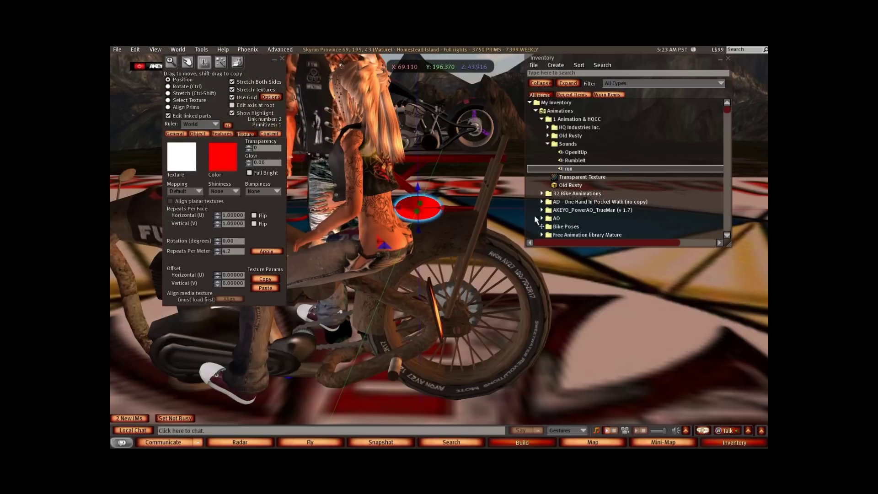
double_click(562, 177)
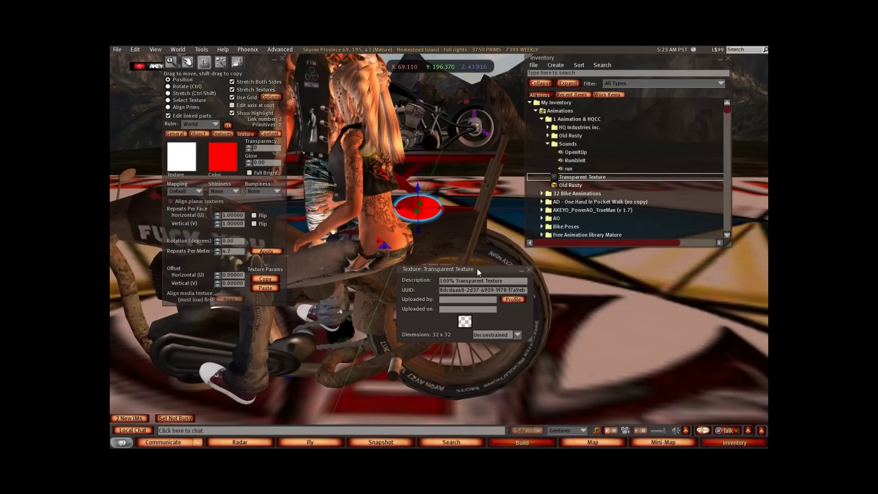
drag(401, 297, 323, 158)
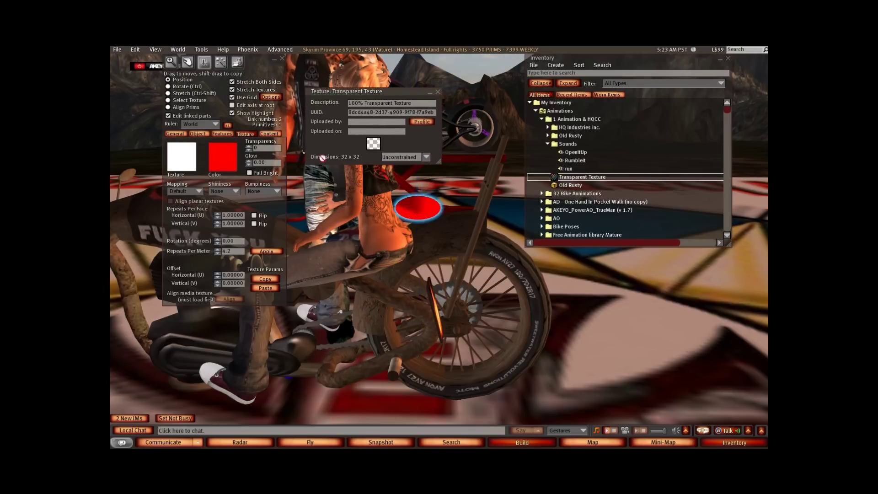
drag(194, 167, 195, 168)
click(232, 166)
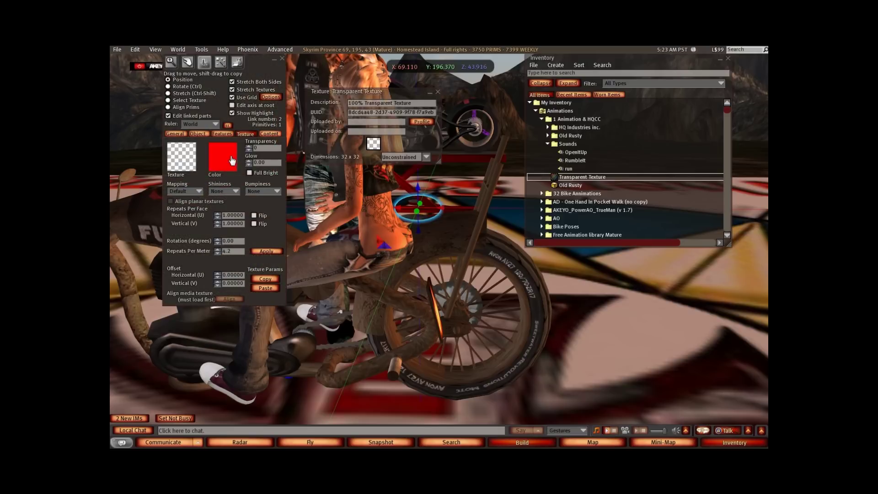
click(298, 200)
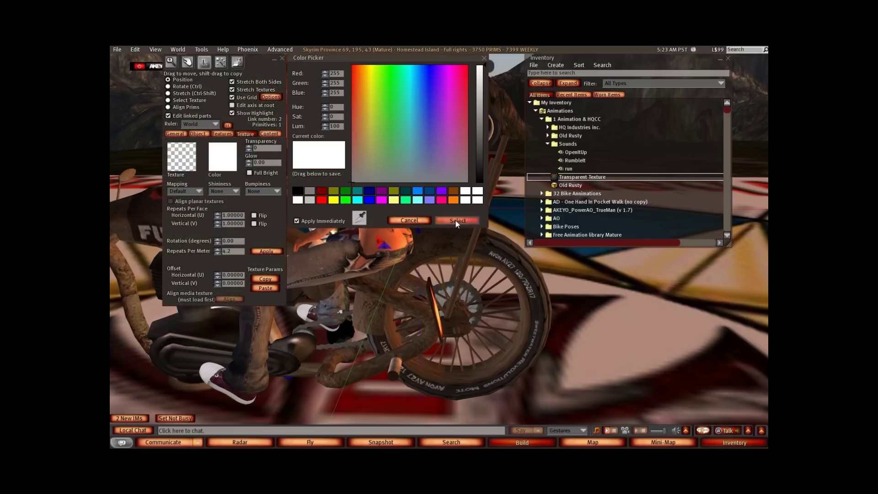
click(444, 220)
Apply Transparent Texture to the small blue ball beside the motorcycle, set its color to white, and finish editing.
ctrl+alt+drag(369, 301, 447, 250)
click(468, 271)
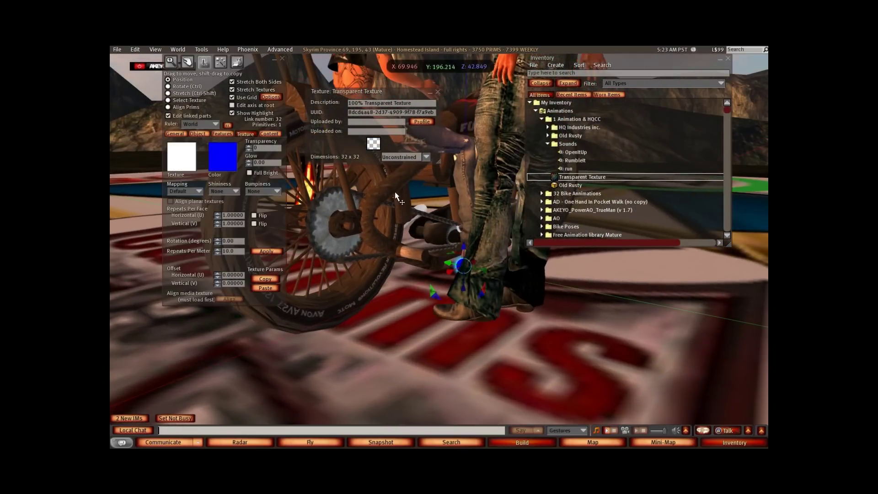
drag(374, 144, 195, 157)
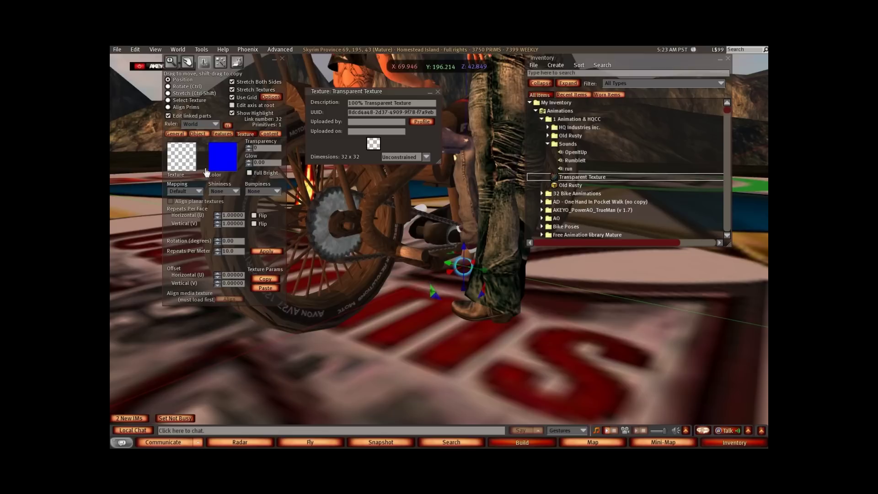
click(235, 163)
click(300, 201)
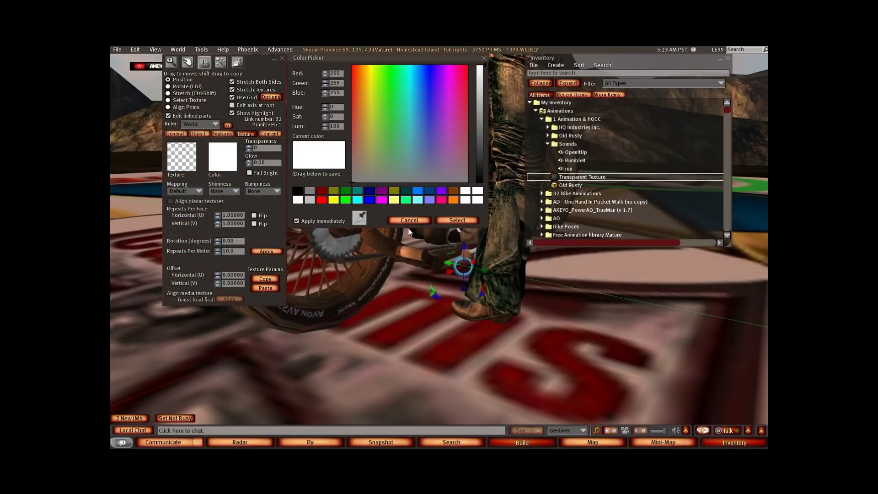
click(457, 220)
click(282, 59)
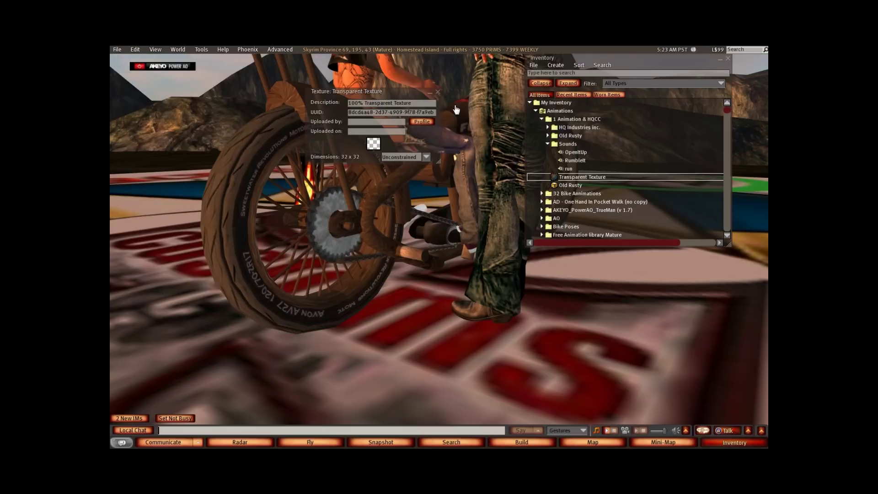
click(438, 92)
key(Escape)
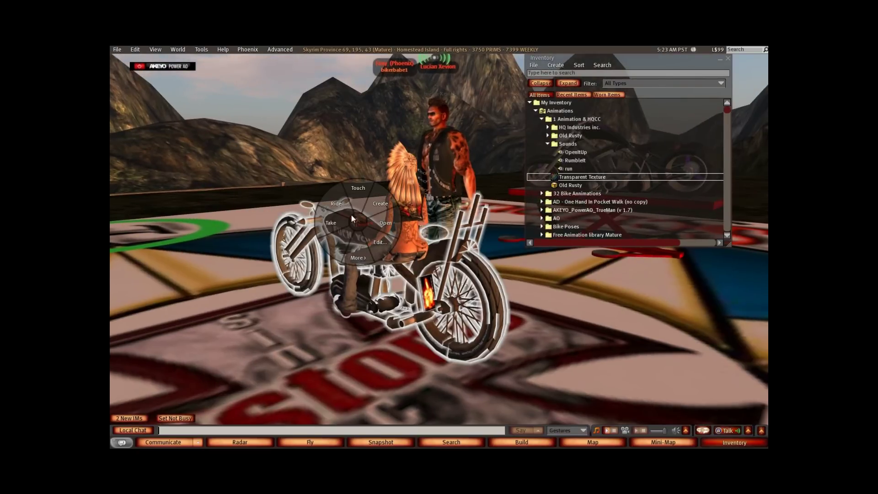
Mount the Old Rusty motorcycle as driver and ride it forward with left turns off the compass platform onto the rocky ground.
click(344, 210)
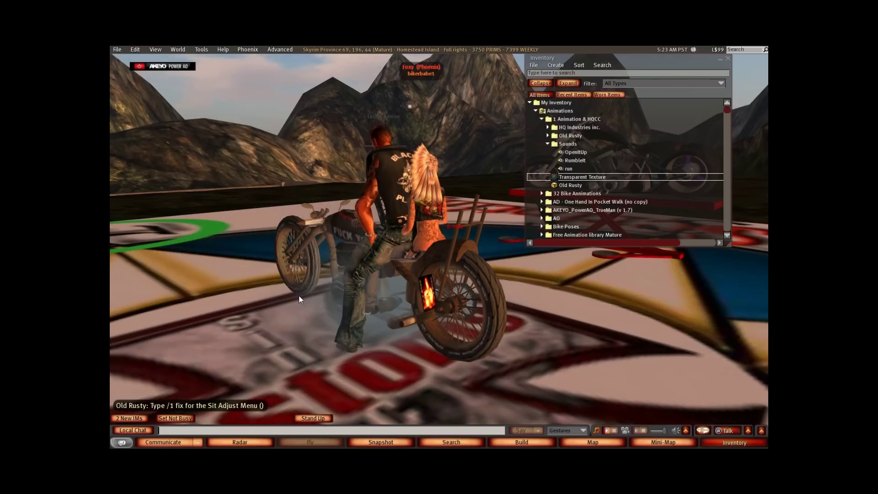
key(Up)
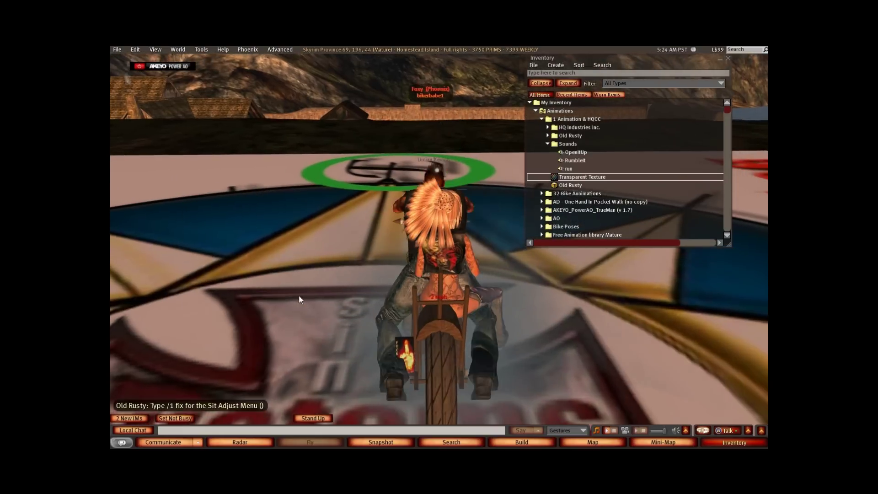
key(Left)
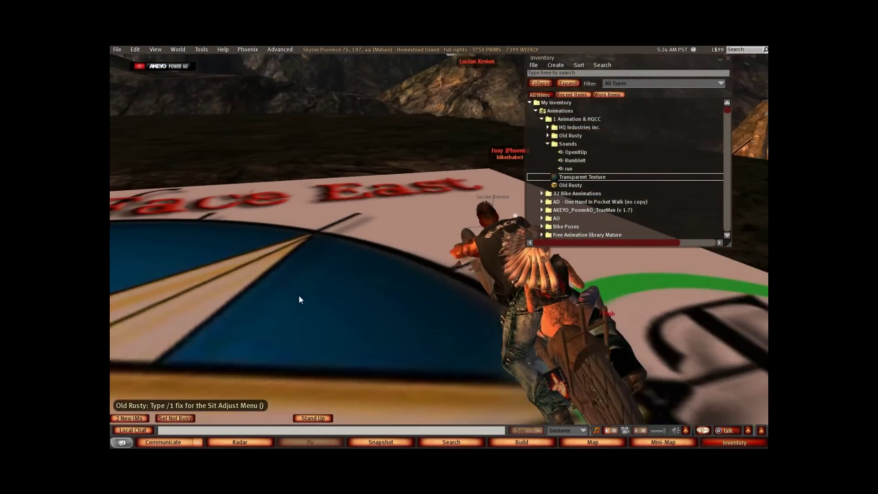
key(Left)
key(Up)
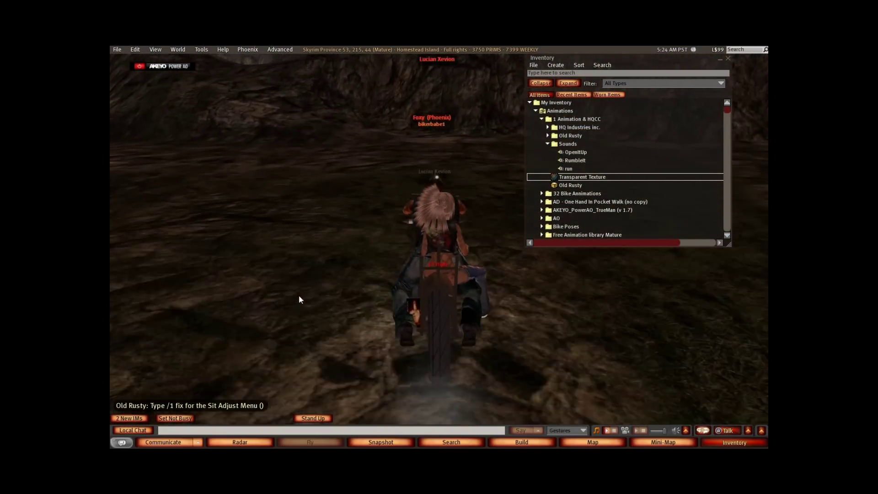
Reverse the motorcycle away from the rock slope while steering left, and shift into gear 1 to ride forward.
key(Down)
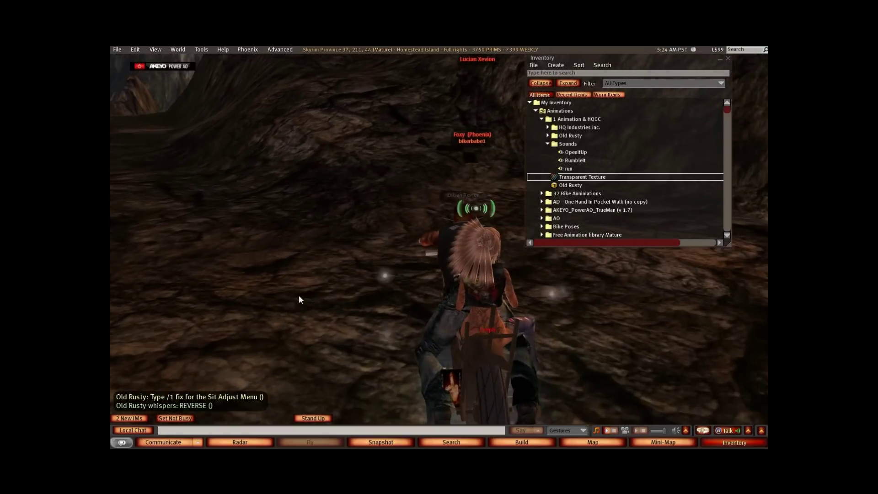
key(Left)
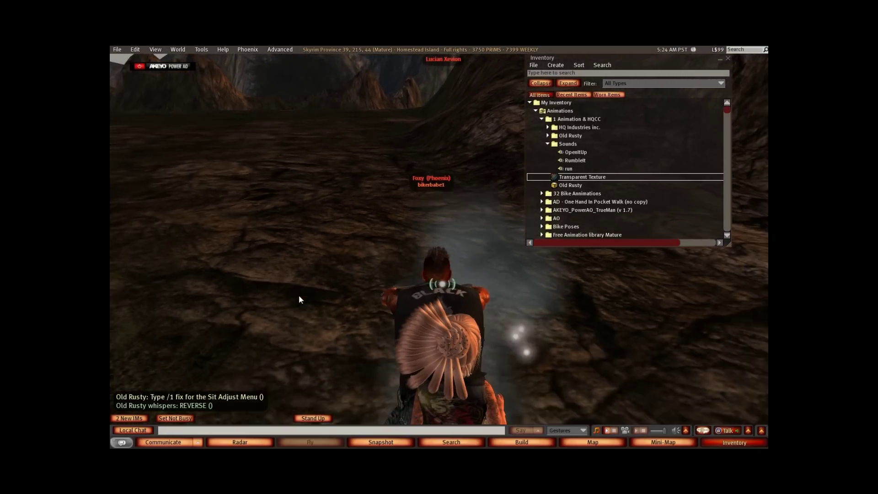
key(Up)
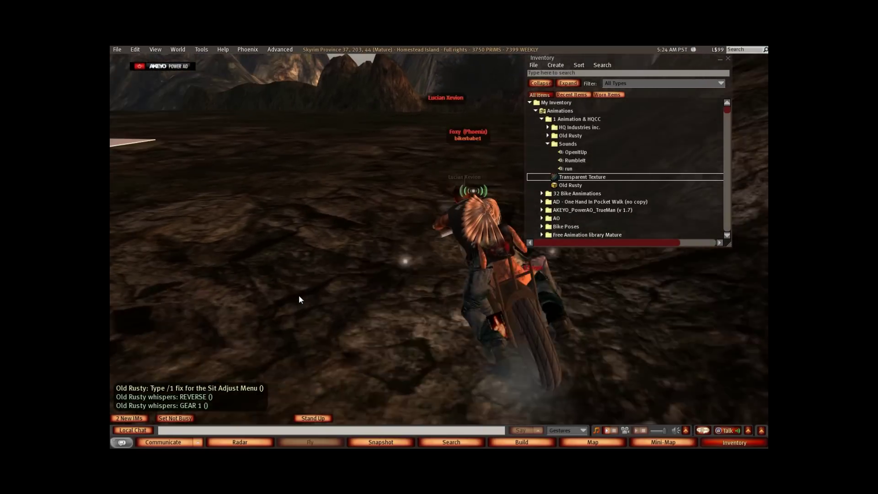
Ride back onto the compass platform in gear 2 and view the motorcycle and its seated riders from the side and front.
key(Up)
key(Left)
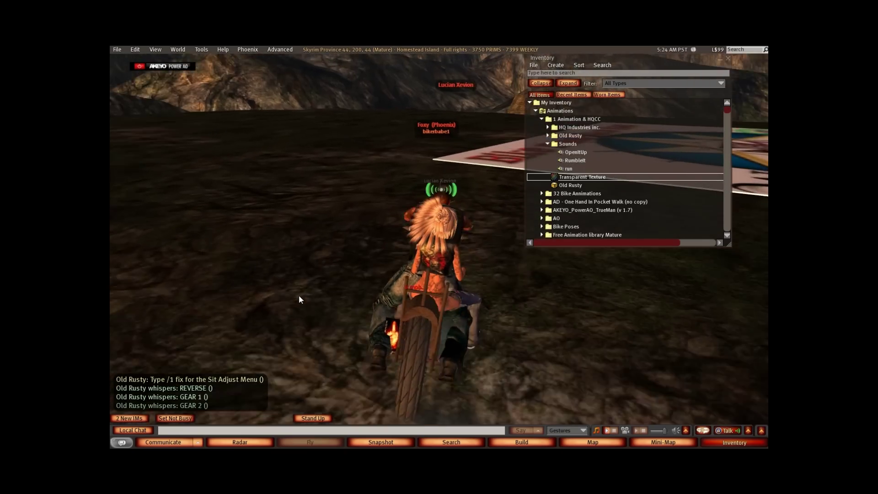
key(Up)
key(Right)
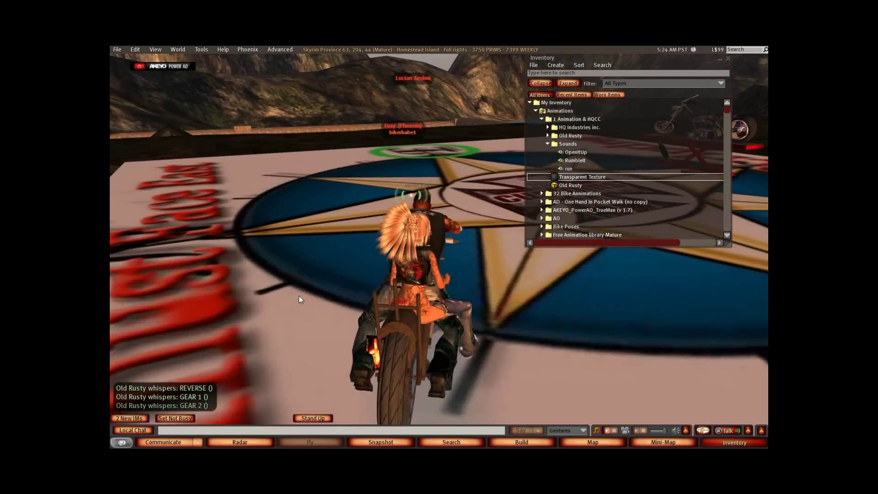
key(Left)
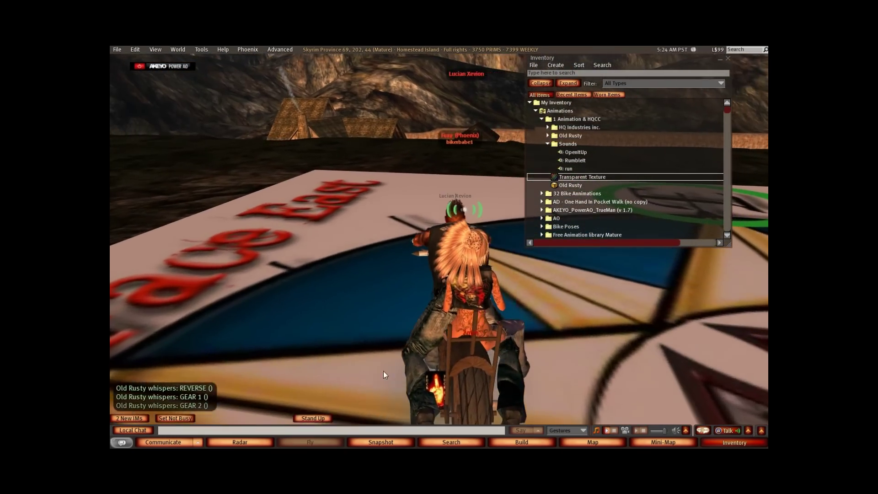
alt+drag(455, 320, 444, 248)
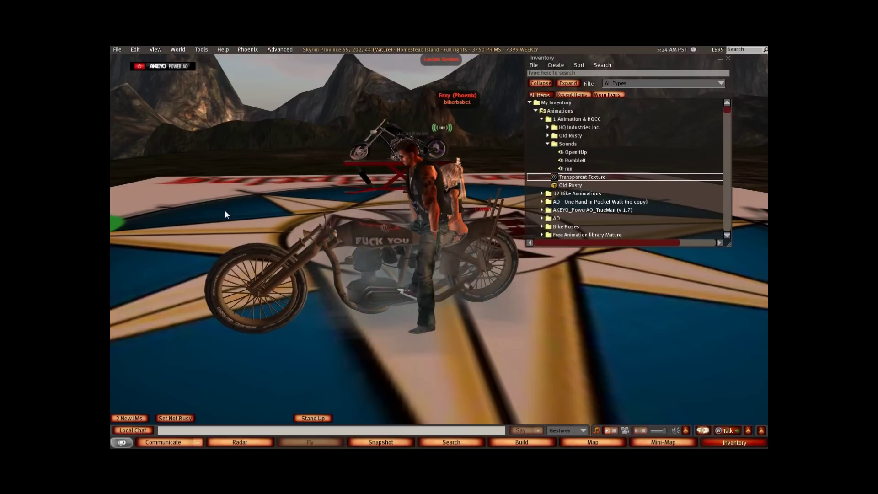
ctrl+alt+drag(420, 232, 444, 248)
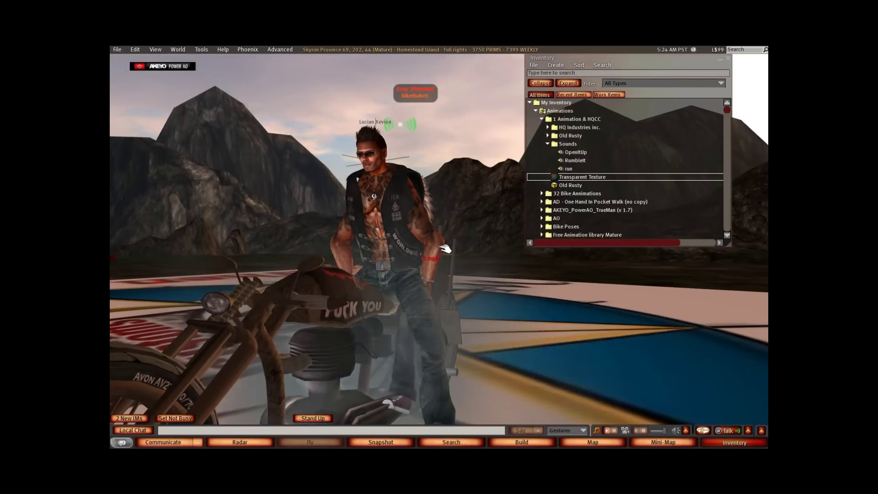